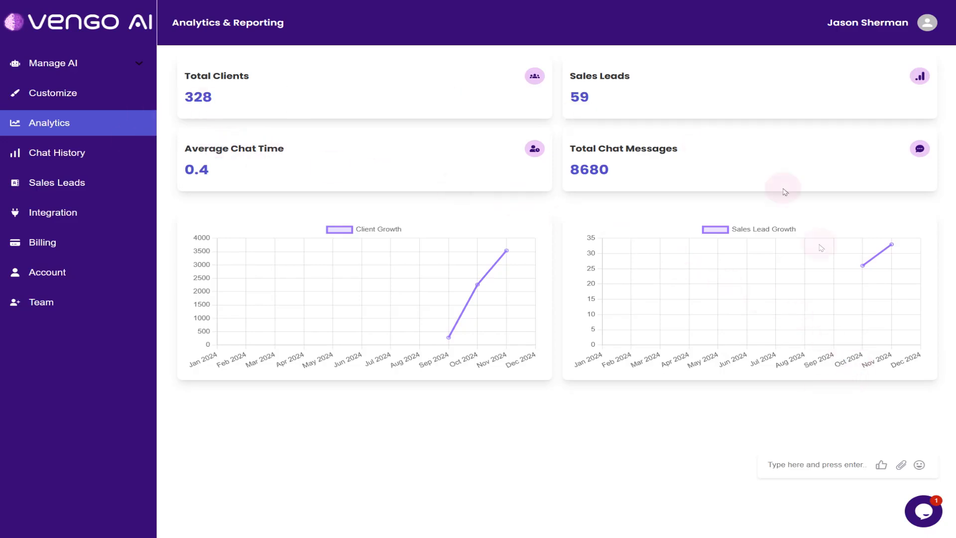
# Start creating a new AI agent so that its blank business info form is open
pyautogui.click(85, 67)
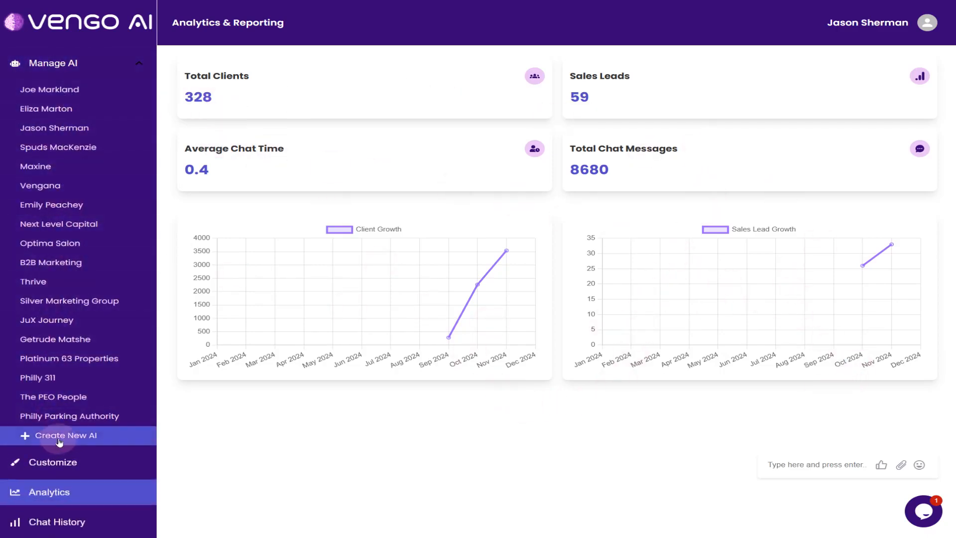
pyautogui.click(59, 438)
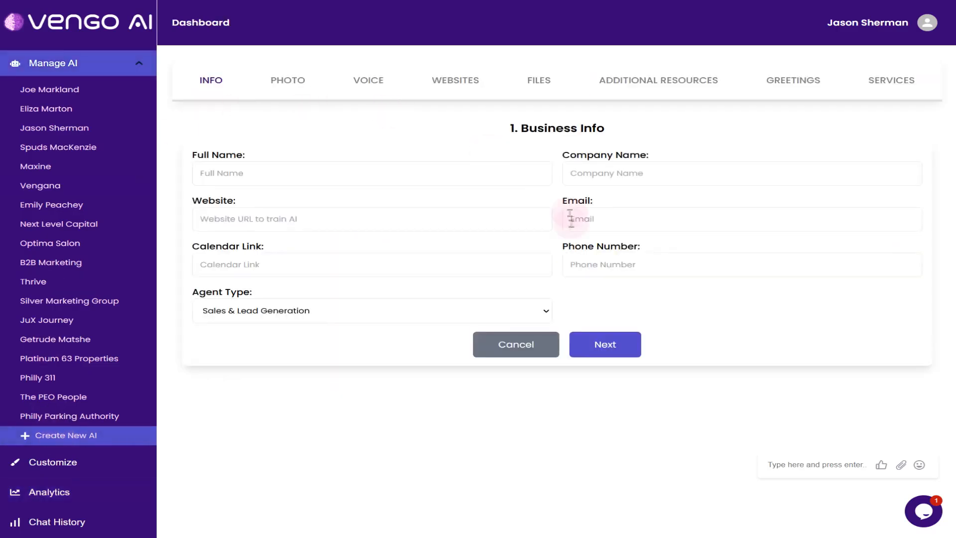
pyautogui.click(98, 71)
pyautogui.hotkey('ctrl', '-')
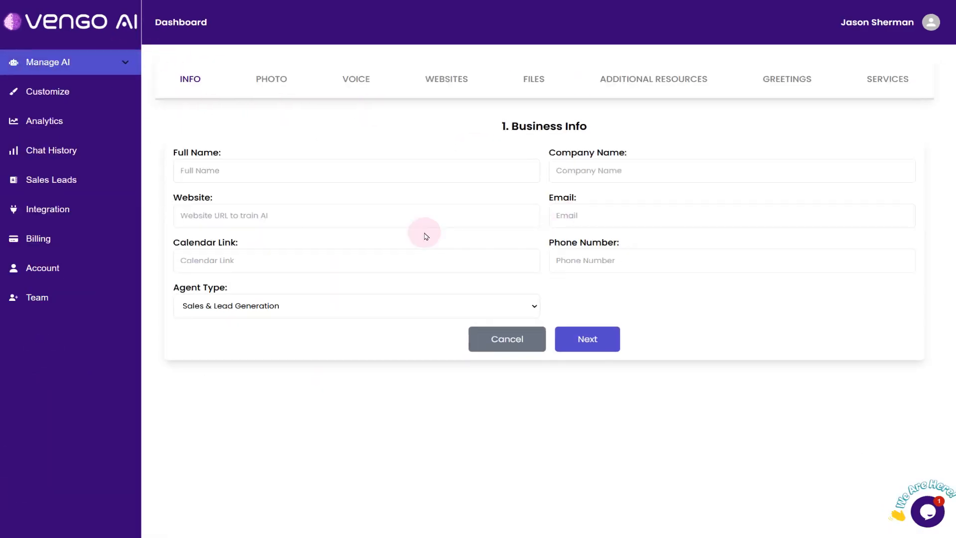
pyautogui.click(380, 303)
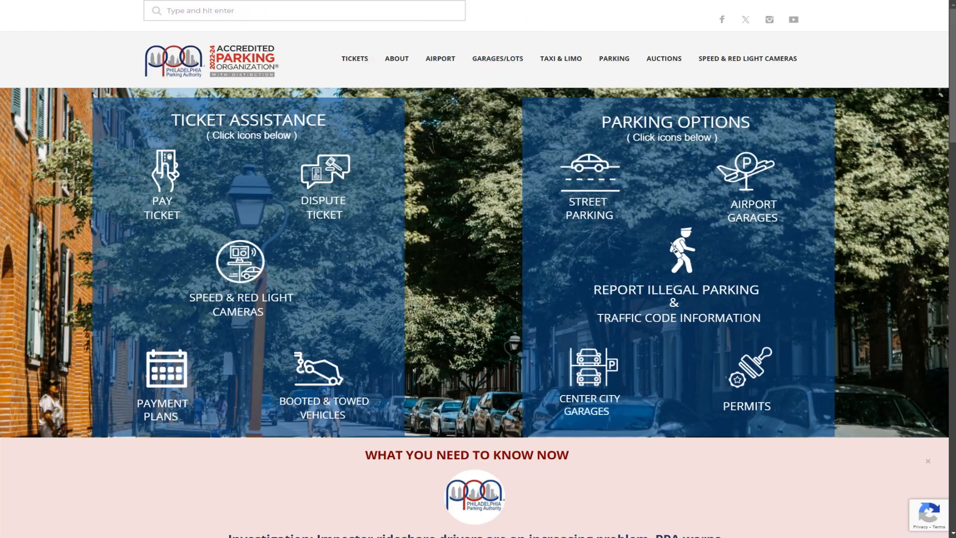
pyautogui.rightClick(144, 0)
pyautogui.click(209, 69)
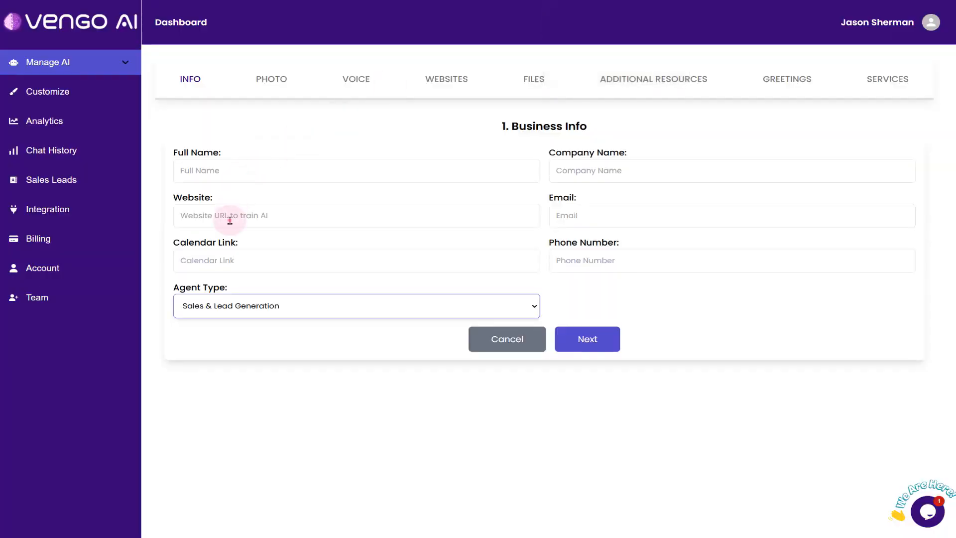
pyautogui.click(232, 218)
pyautogui.hotkey('ctrl', 'v')
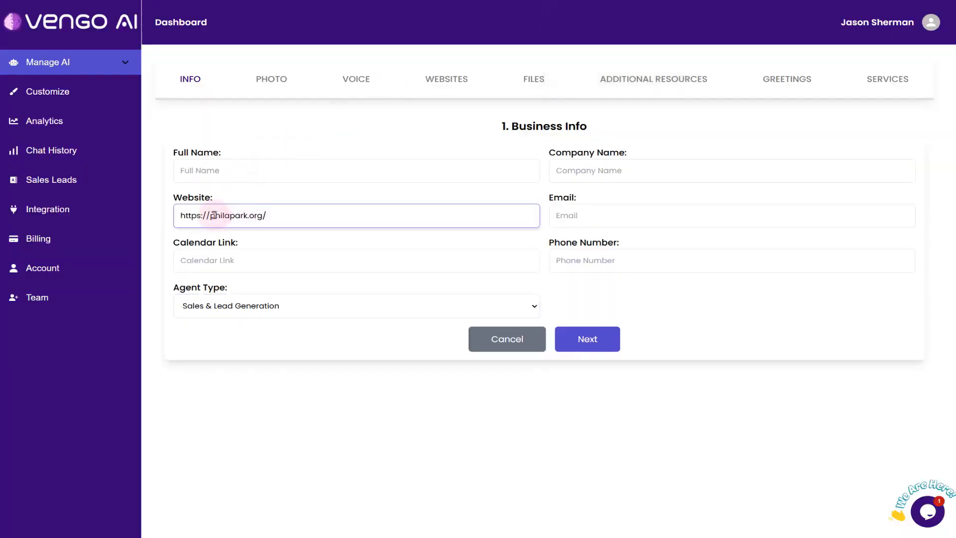
pyautogui.click(596, 217)
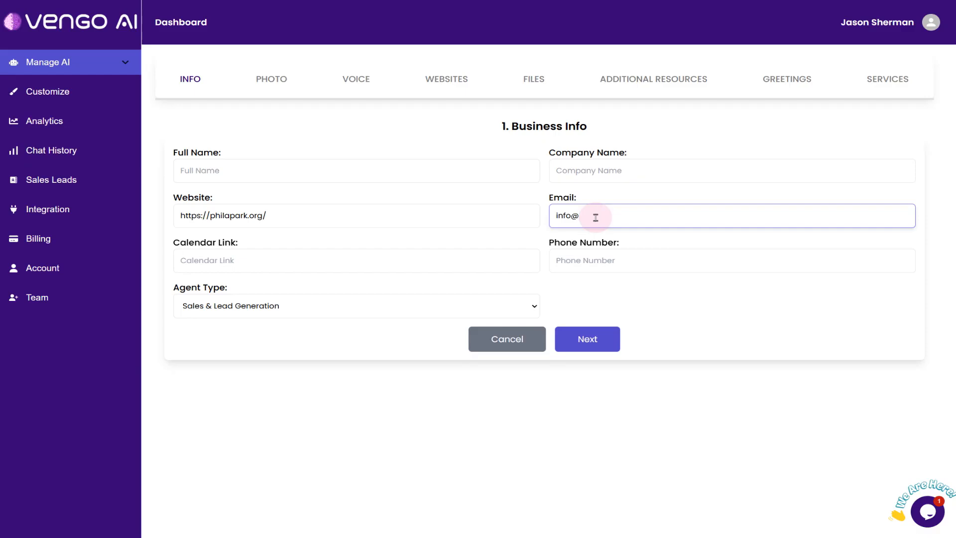
pyautogui.click(342, 257)
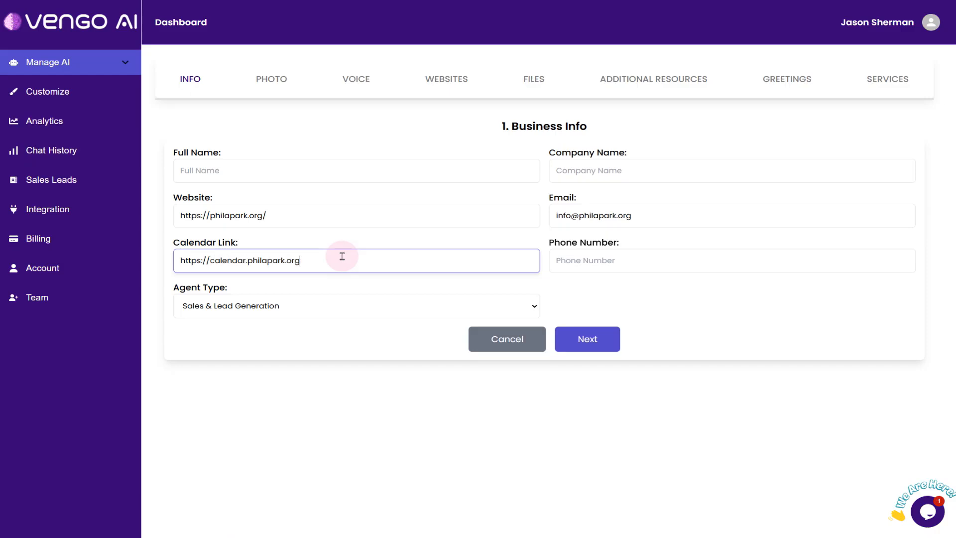
pyautogui.click(274, 166)
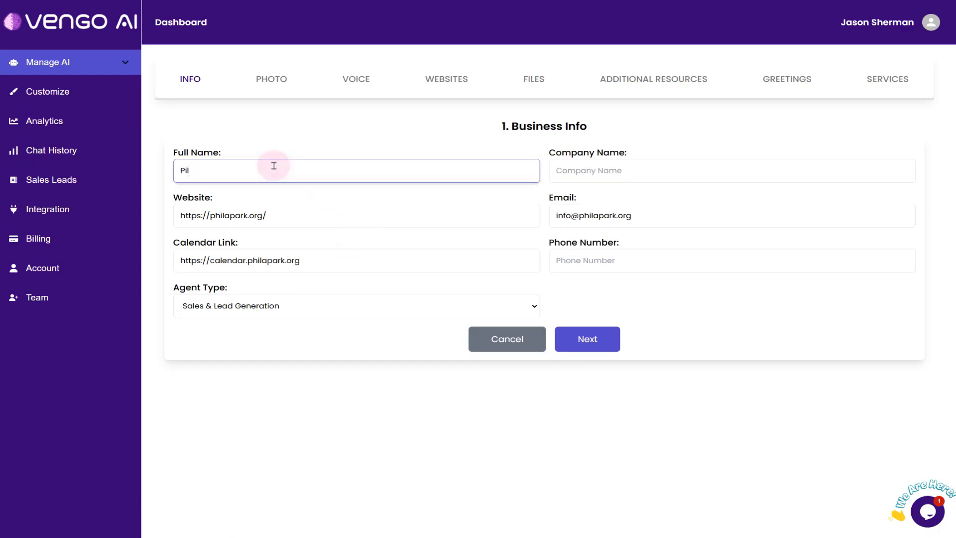
pyautogui.press('Tab')
pyautogui.hotkey('ctrl', 'v')
# Enter the business phone number, set the agent type to Information & Education, and submit the business info
pyautogui.click(617, 262)
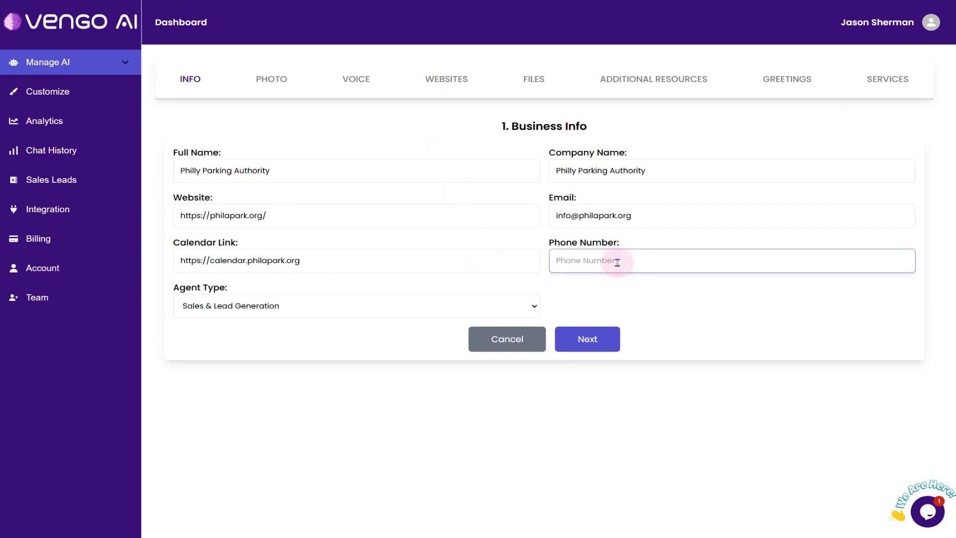
pyautogui.click(249, 309)
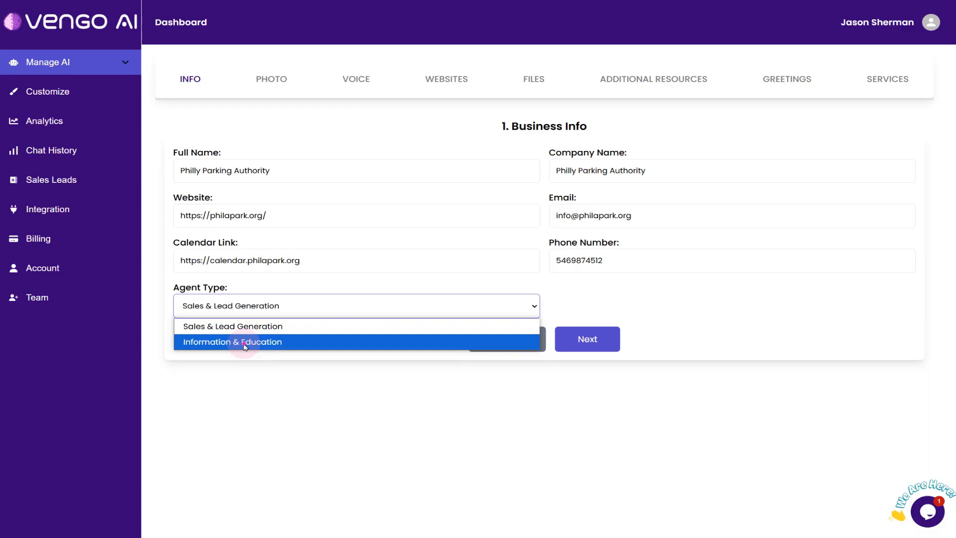
pyautogui.click(245, 341)
pyautogui.click(606, 342)
# Add the philly-parking-authority image from the Parking Authority folder as the AI's face and continue to voice selection
pyautogui.moveTo(955, 122); pyautogui.dragTo(955, 145)
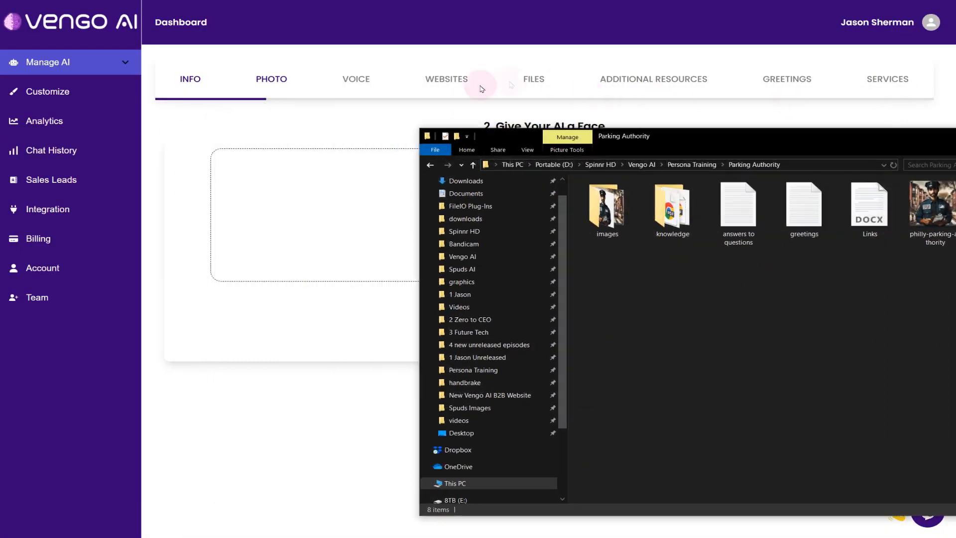
pyautogui.moveTo(932, 207); pyautogui.dragTo(356, 195)
pyautogui.click(593, 345)
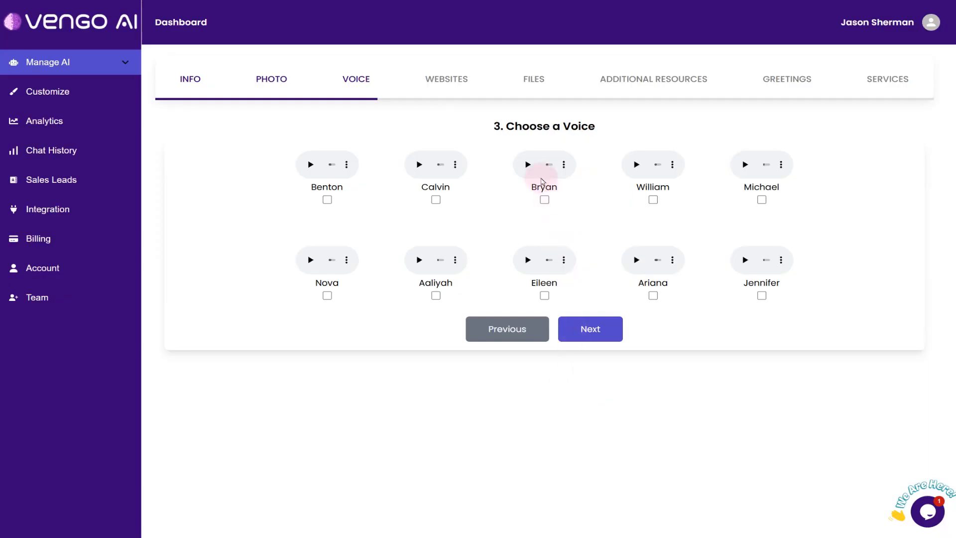
# Preview the William voice, choose it for the AI, and continue to the business links
pyautogui.click(629, 166)
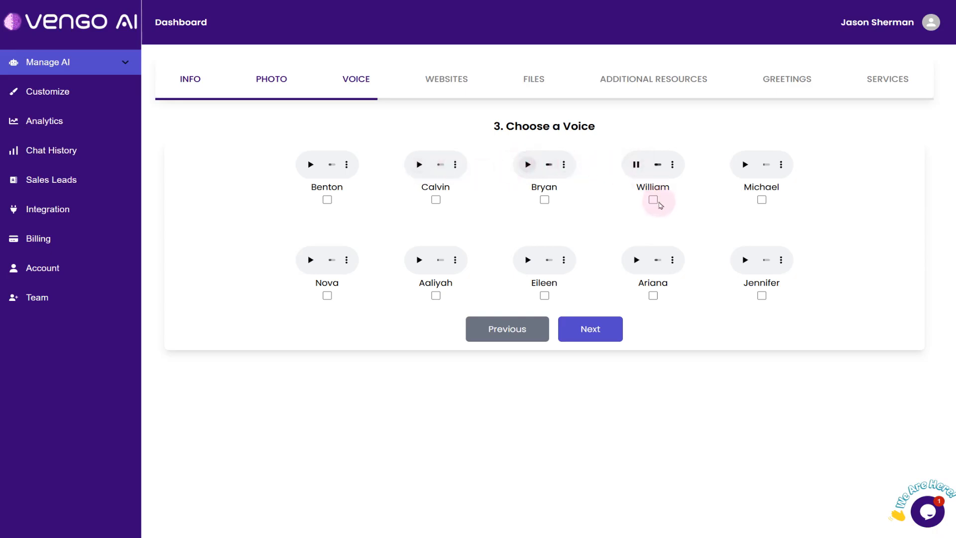
pyautogui.click(653, 200)
pyautogui.click(636, 165)
pyautogui.click(581, 329)
pyautogui.hotkey('alt', 'Tab')
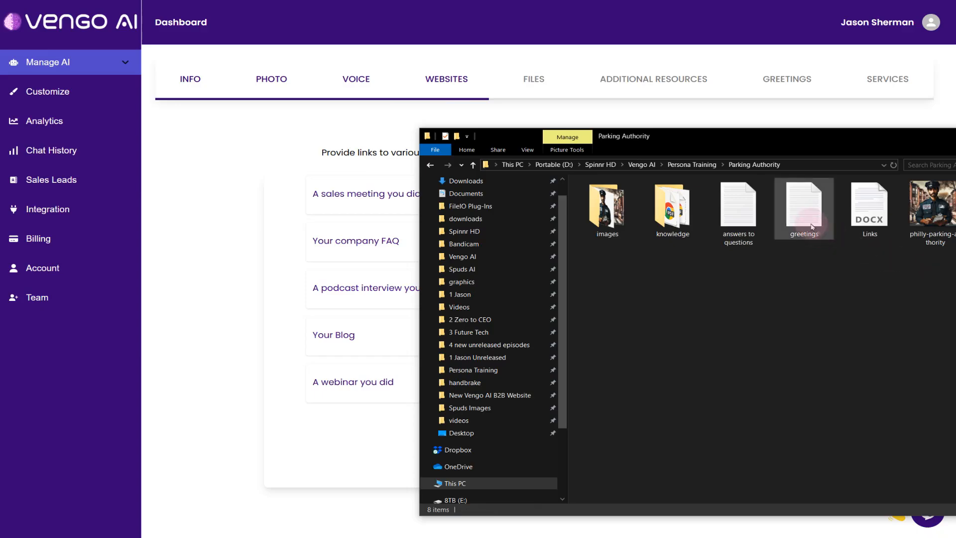
pyautogui.doubleClick(878, 211)
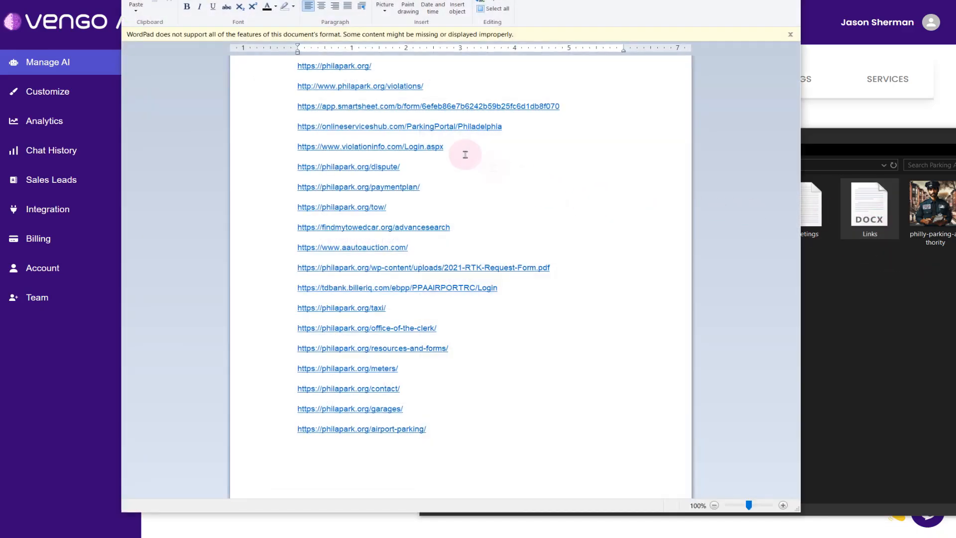
pyautogui.click(444, 86)
pyautogui.moveTo(407, 86); pyautogui.dragTo(291, 86)
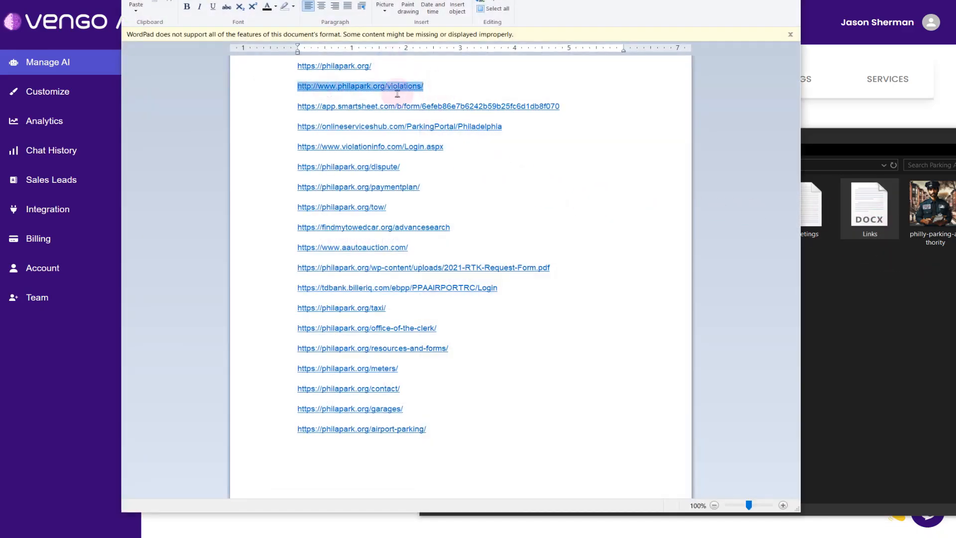
pyautogui.hotkey('ctrl', 'c')
pyautogui.hotkey('alt', 'Tab')
pyautogui.click(545, 195)
pyautogui.hotkey('ctrl', 'v')
pyautogui.click(516, 231)
pyautogui.hotkey('ctrl', 'v')
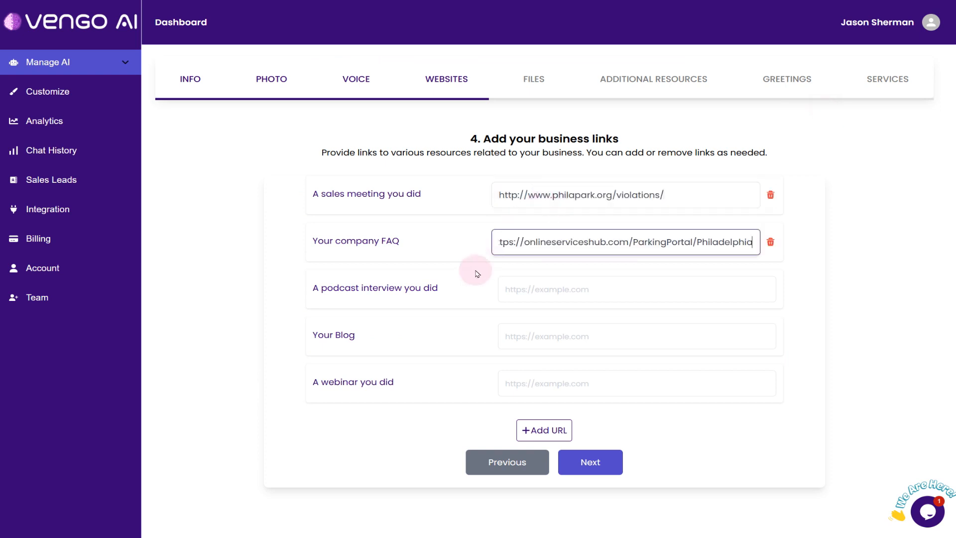
pyautogui.moveTo(300, 193); pyautogui.dragTo(432, 199)
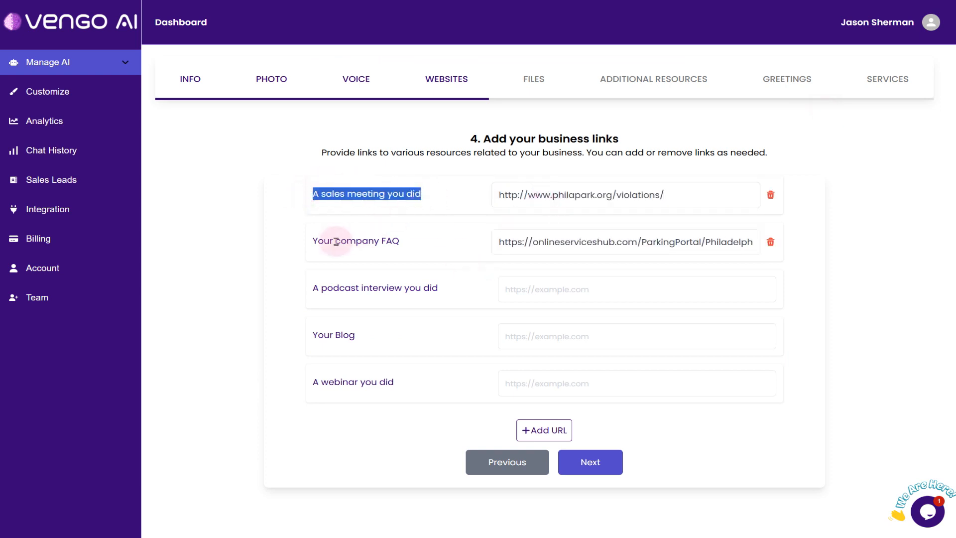
pyautogui.moveTo(313, 242); pyautogui.dragTo(386, 267)
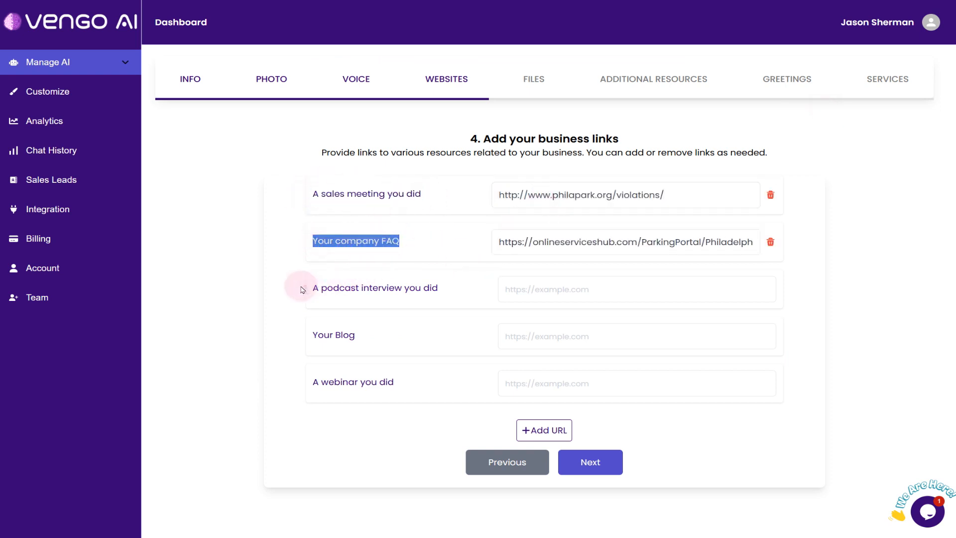
pyautogui.moveTo(300, 288); pyautogui.dragTo(446, 290)
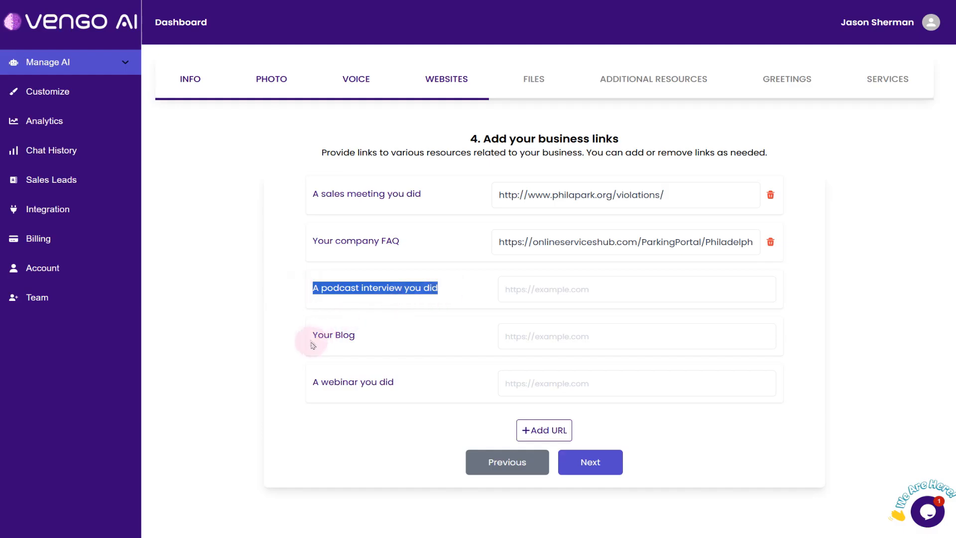
pyautogui.moveTo(310, 342); pyautogui.dragTo(367, 357)
pyautogui.moveTo(298, 386); pyautogui.dragTo(420, 390)
pyautogui.click(448, 305)
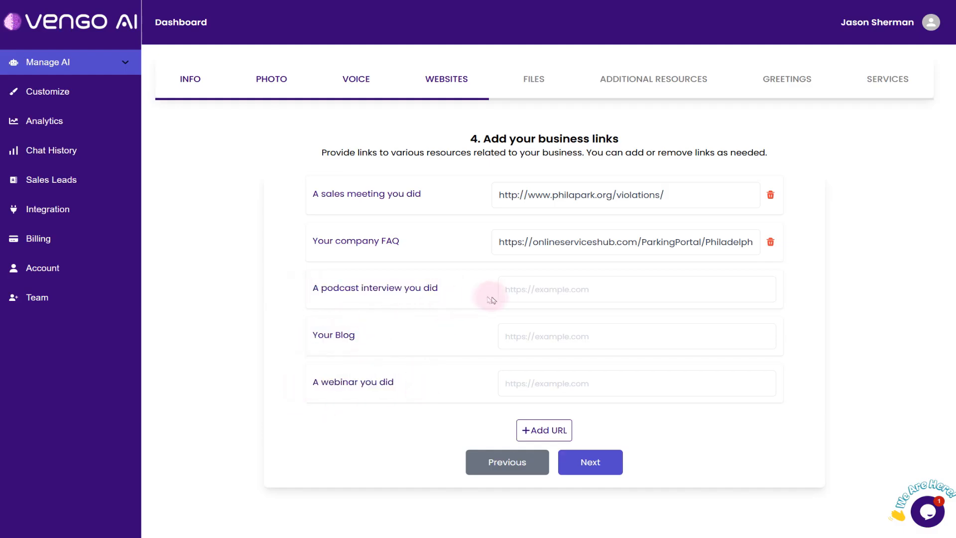
pyautogui.hotkey('alt', 'Tab')
pyautogui.moveTo(412, 248); pyautogui.dragTo(324, 250)
pyautogui.hotkey('ctrl', 'c')
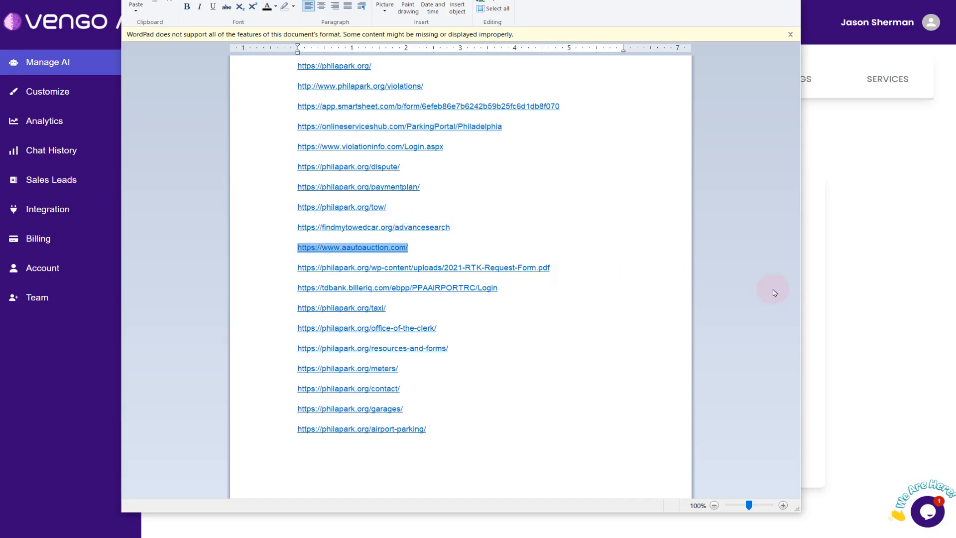
pyautogui.click(859, 293)
pyautogui.click(570, 328)
pyautogui.hotkey('ctrl', 'v')
pyautogui.hotkey('alt', 'Tab')
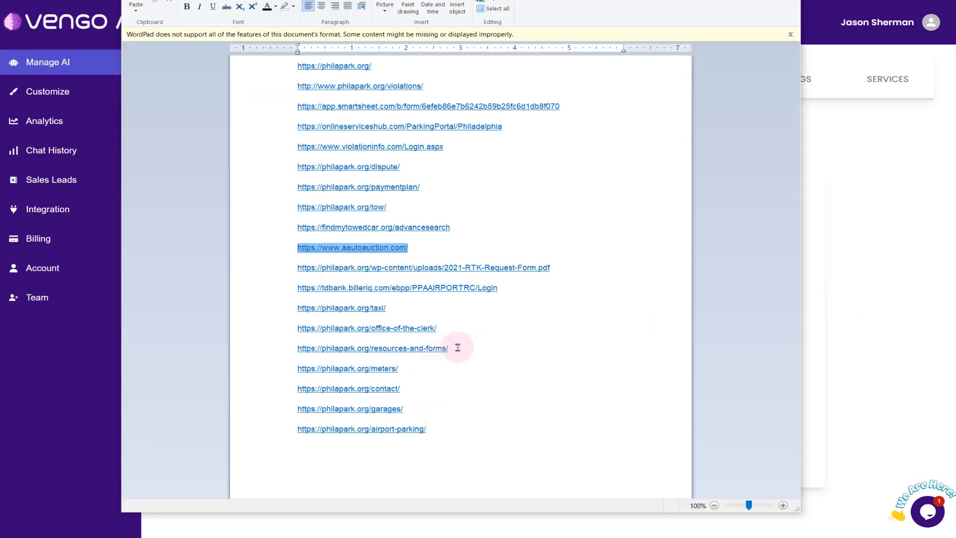
pyautogui.moveTo(457, 348); pyautogui.dragTo(299, 349)
pyautogui.click(819, 363)
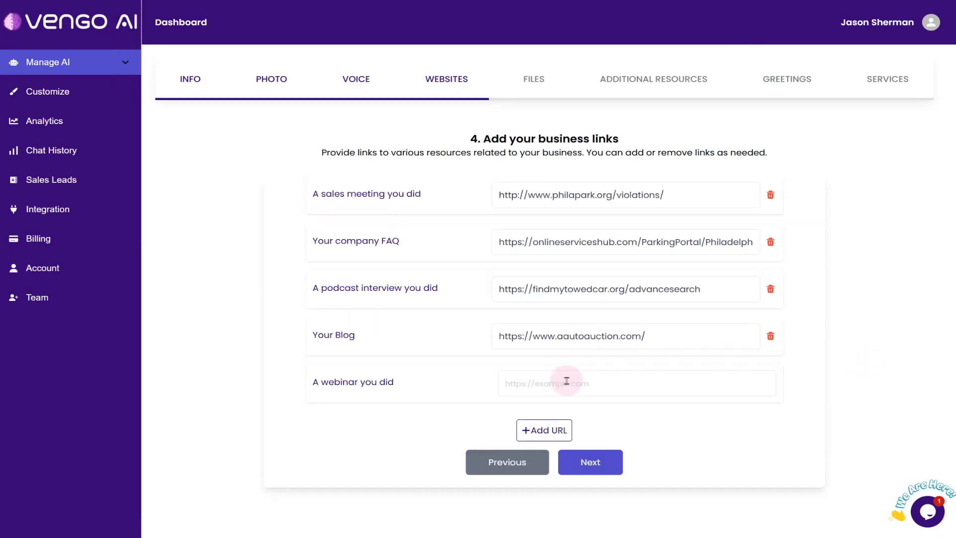
pyautogui.click(568, 377)
pyautogui.hotkey('ctrl', 'v')
# Add an extra custom URL row to the business links and continue to the file upload stage
pyautogui.click(554, 433)
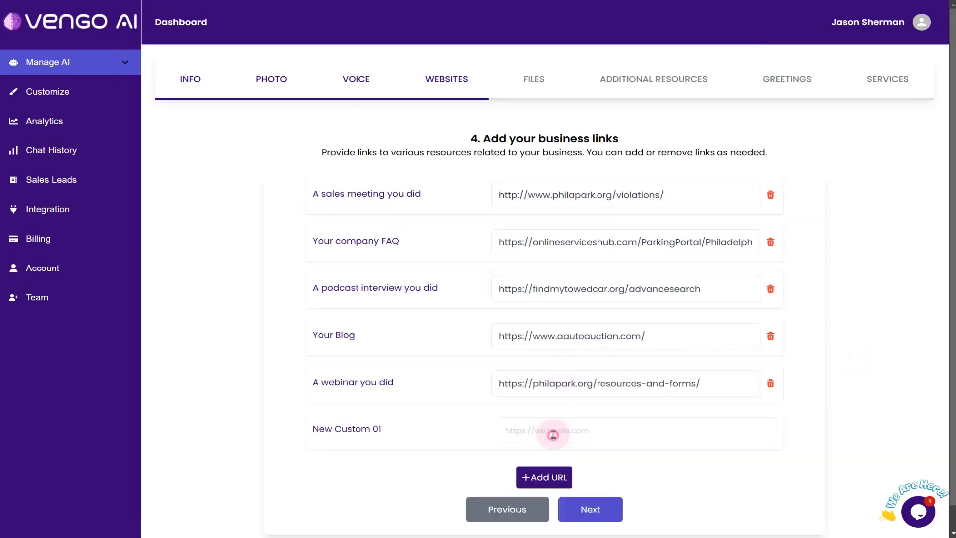
pyautogui.click(587, 508)
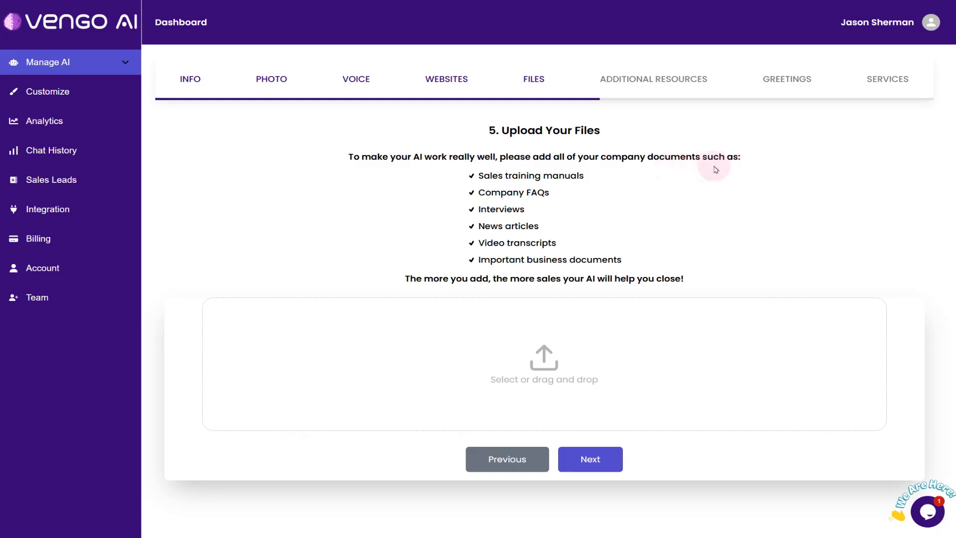
pyautogui.moveTo(470, 176); pyautogui.dragTo(598, 252)
pyautogui.click(635, 248)
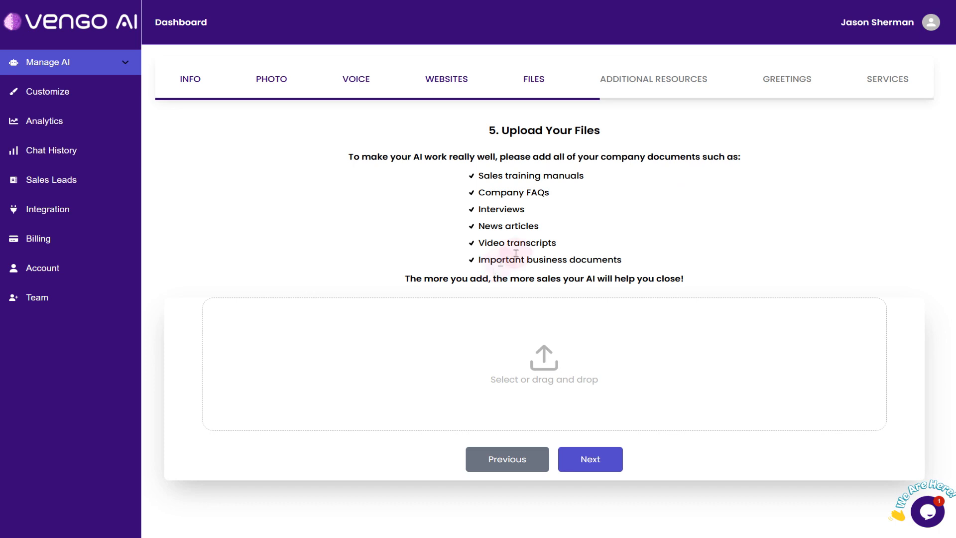
# Upload five PDFs from the knowledge folder, 24-11-Executive-Neighborhood-Extsn through 2023-Speed-Camera-Report-Final-32023, and submit them
pyautogui.click(955, 299)
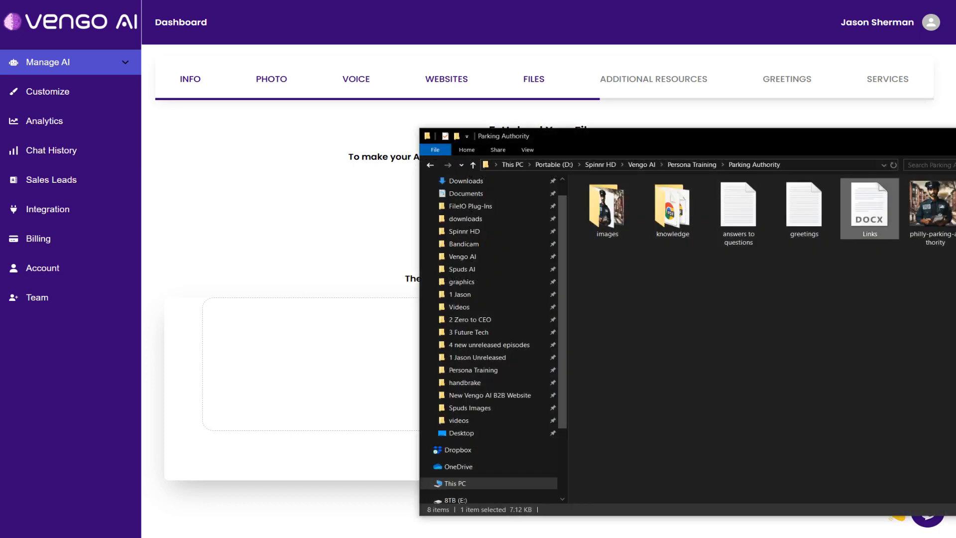
pyautogui.doubleClick(703, 234)
pyautogui.moveTo(660, 137); pyautogui.dragTo(412, 93)
pyautogui.scroll(-5, 619, 342)
pyautogui.scroll(5, 635, 351)
pyautogui.click(361, 165)
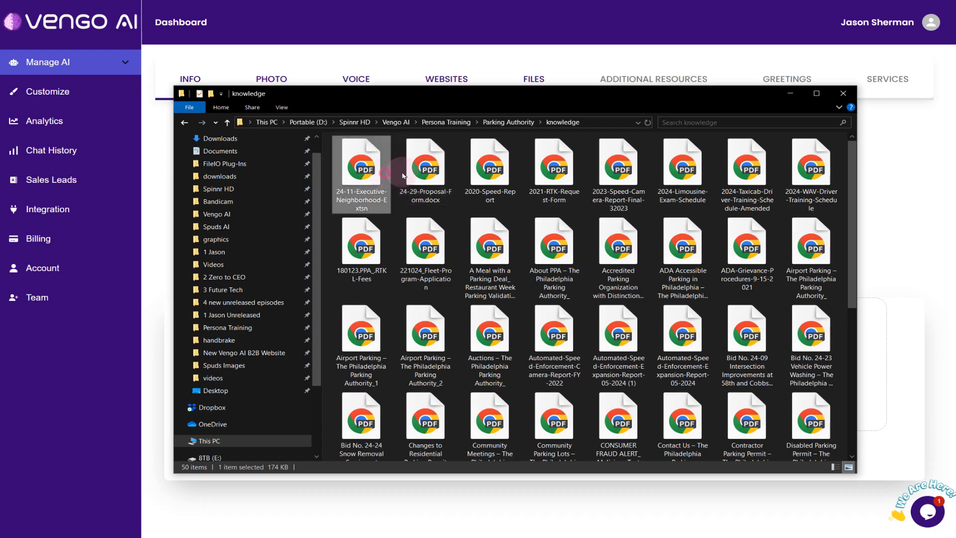
pyautogui.keyDown('shift'); pyautogui.click(618, 170); pyautogui.keyUp('shift')
pyautogui.moveTo(618, 170); pyautogui.dragTo(538, 349)
pyautogui.hotkey('alt', 'Tab')
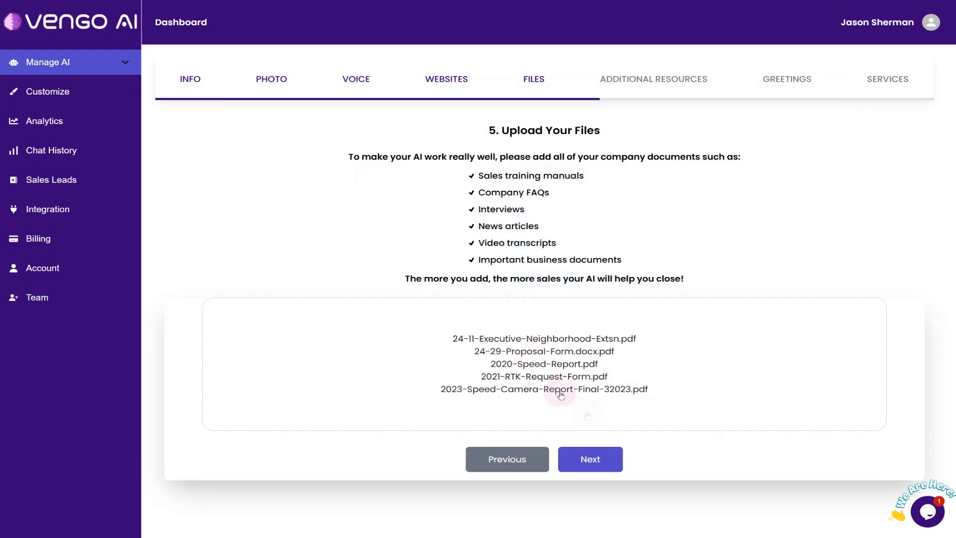
pyautogui.click(589, 456)
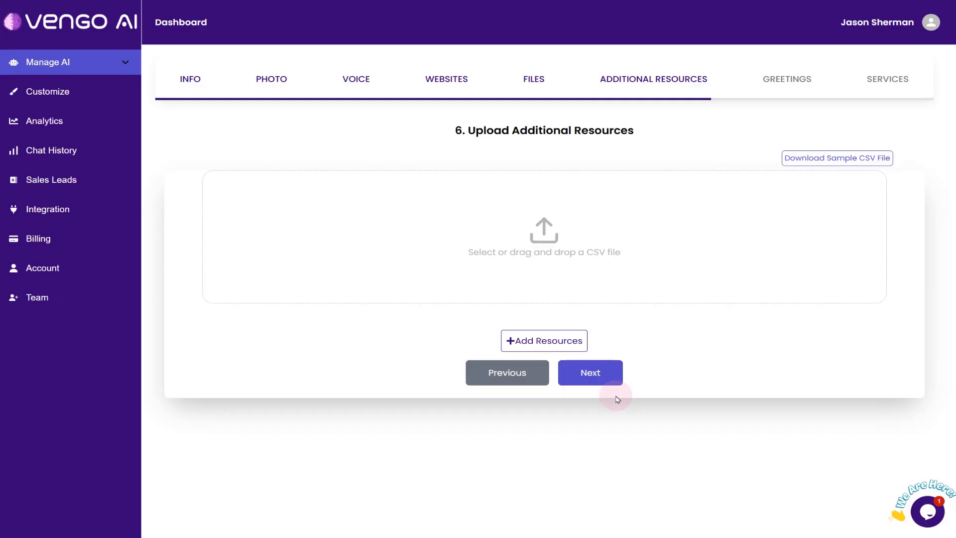
# Upload five more PDFs, 2024-Limousine-Exam-Schedule through 221024_Fleet-Program-Application, and check the remaining documents in the knowledge folder
pyautogui.click(512, 367)
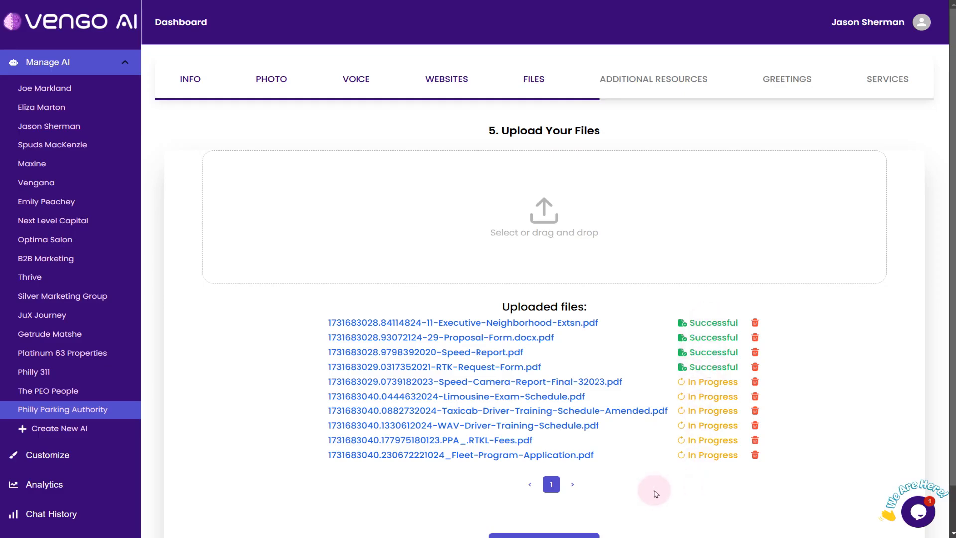
pyautogui.hotkey('alt', 'Tab')
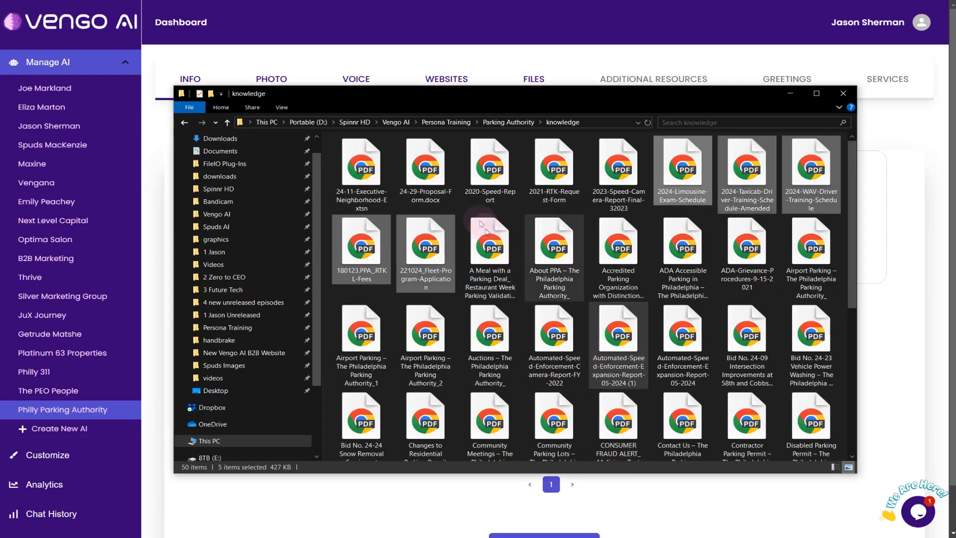
pyautogui.scroll(5, 654, 355)
pyautogui.hotkey('alt', 'Tab')
pyautogui.click(631, 78)
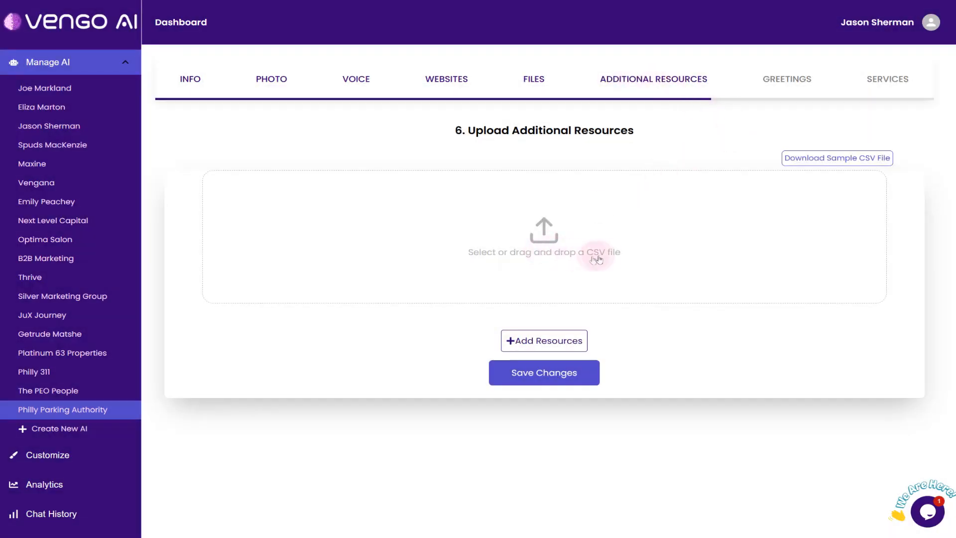
pyautogui.click(557, 341)
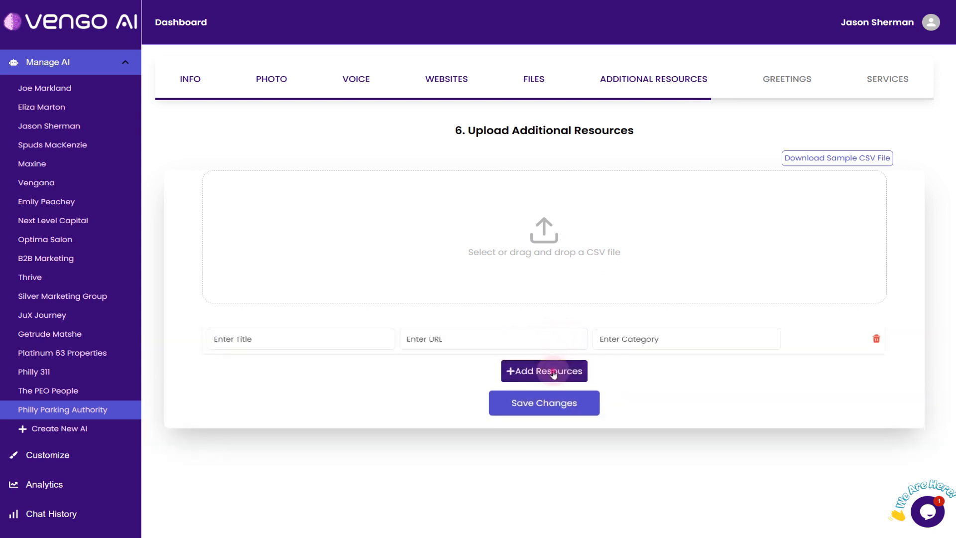
pyautogui.click(504, 375)
pyautogui.click(290, 339)
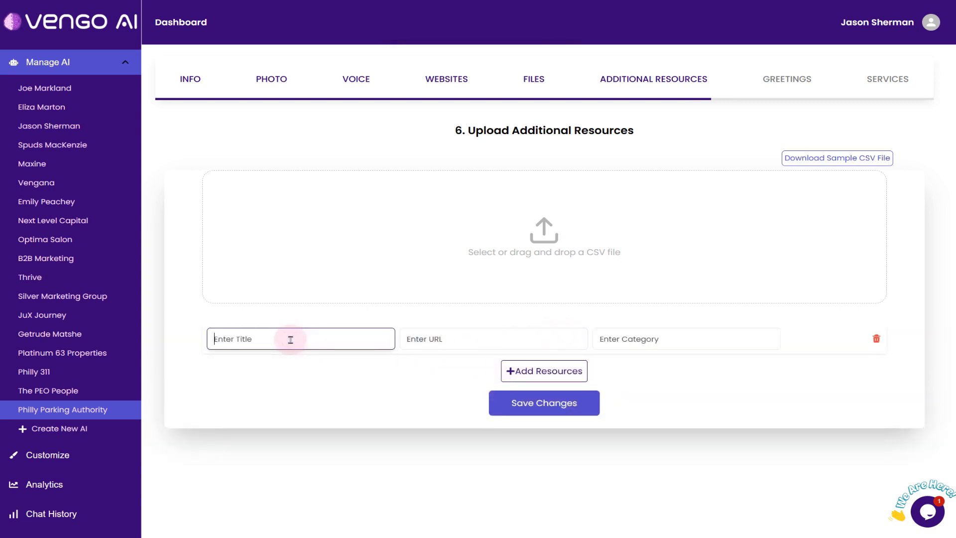
pyautogui.write('Auto Auctions')
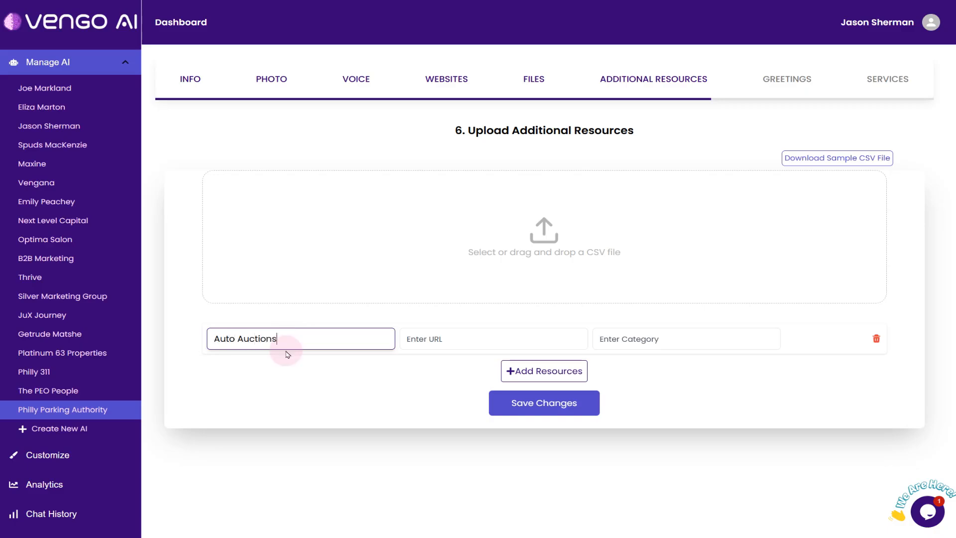
pyautogui.press('Tab')
pyautogui.press('Tab')
pyautogui.write('car auction')
pyautogui.click(522, 403)
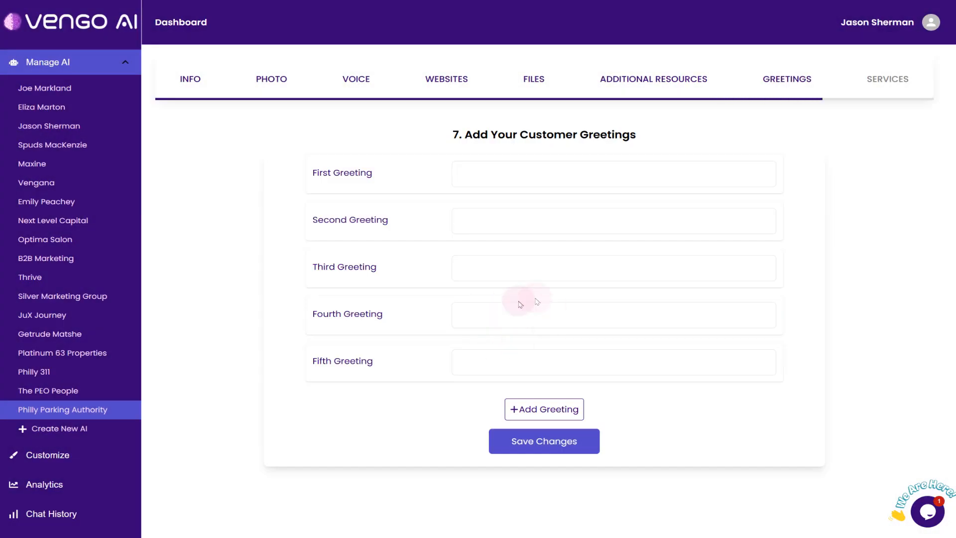
pyautogui.click(680, 84)
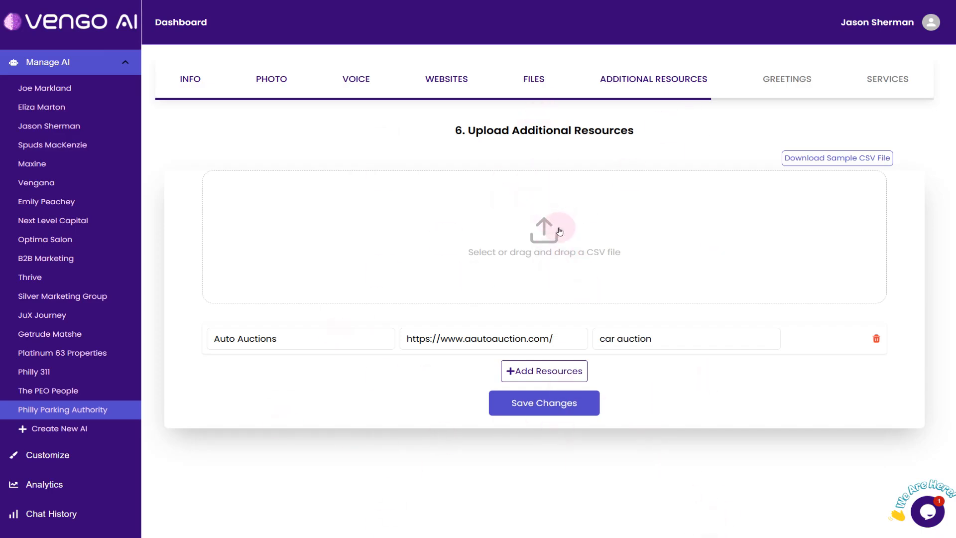
pyautogui.click(783, 74)
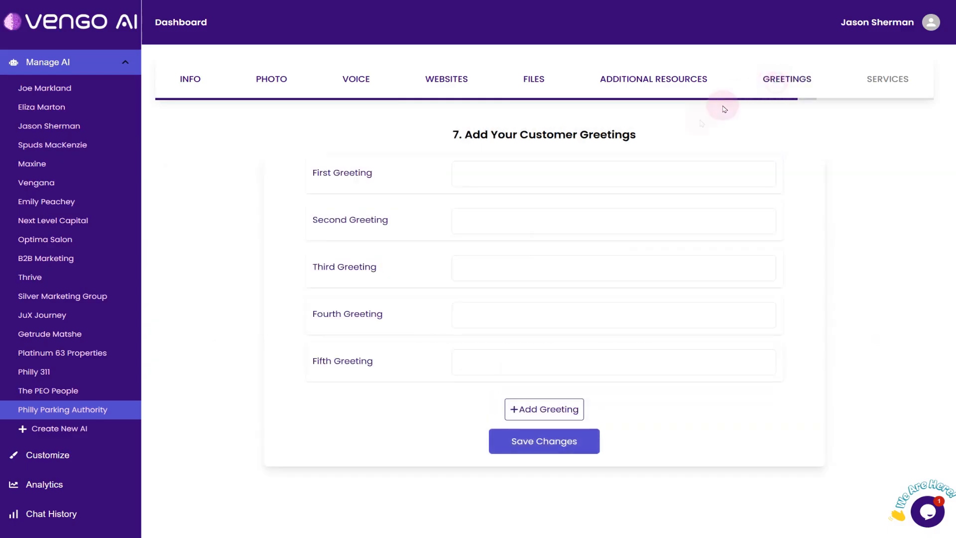
# Open the greetings text file from the Parking Authority folder in Notepad
pyautogui.hotkey('alt', 'Tab')
pyautogui.hotkey('alt', 'F4')
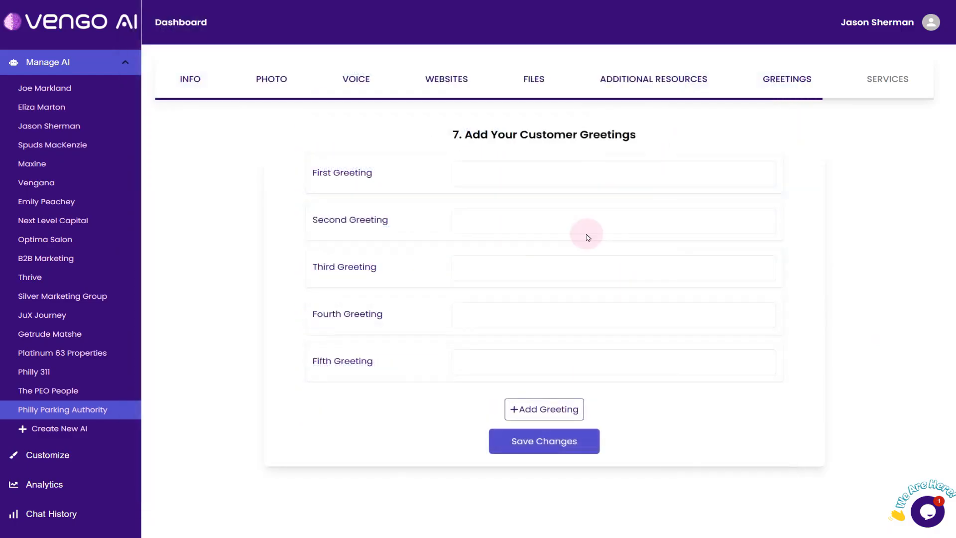
pyautogui.hotkey('alt', 'Tab')
pyautogui.hotkey('alt', 'Left')
pyautogui.doubleClick(558, 165)
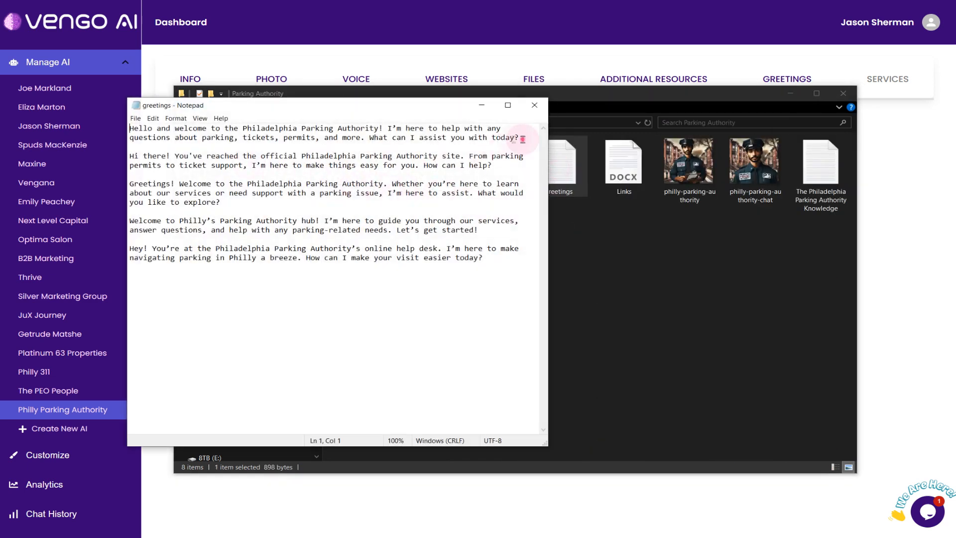
# Copy the first paragraph of the greetings file, starting "Hello and welcome to the Philadelphia Parking Authority!", into the First Greeting
pyautogui.moveTo(522, 139); pyautogui.dragTo(111, 121)
pyautogui.click(888, 241)
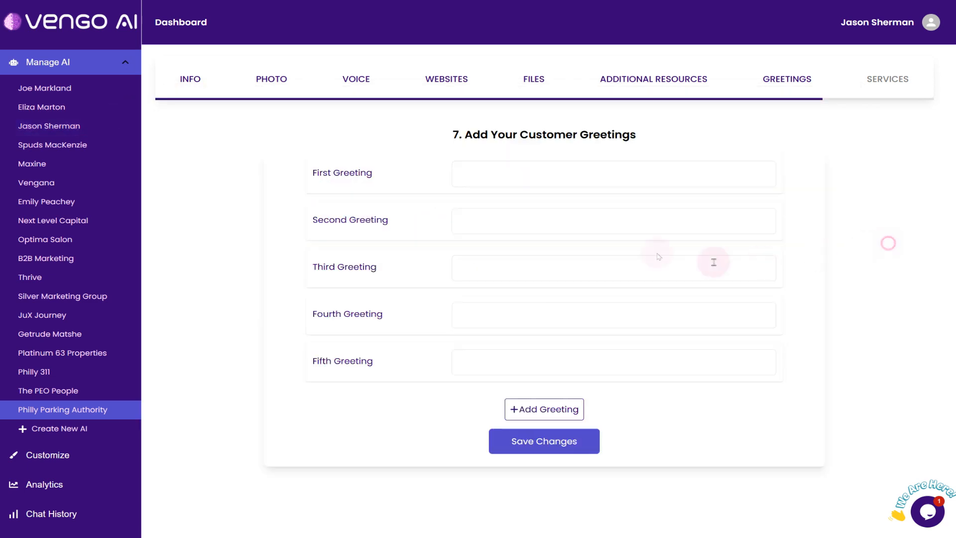
pyautogui.click(528, 185)
pyautogui.hotkey('ctrl', 'v')
pyautogui.press('Home')
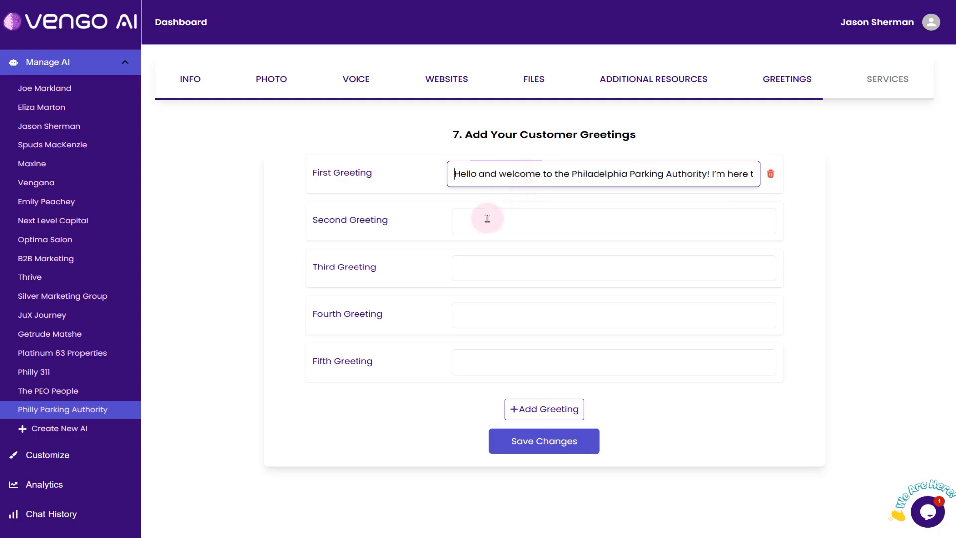
pyautogui.press('End')
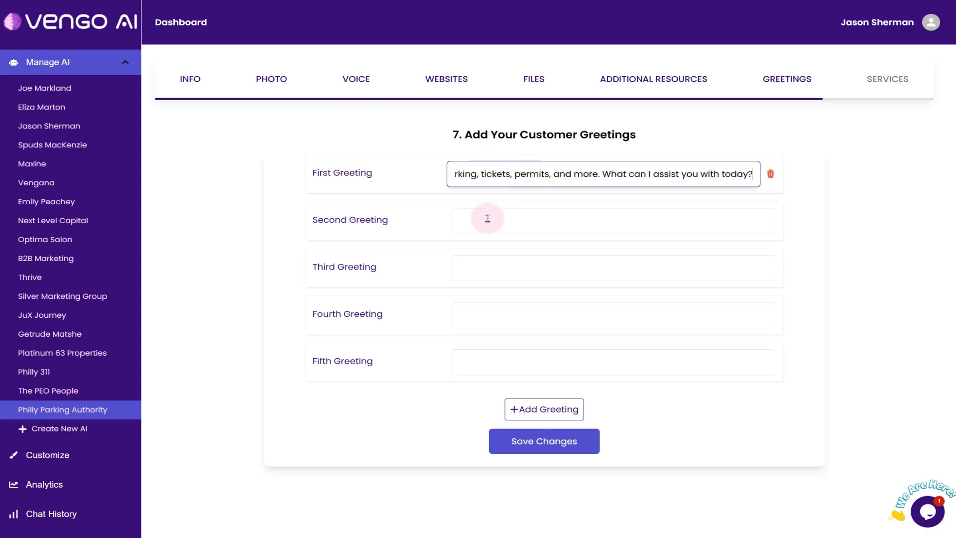
# Copy the remaining four paragraphs of the greetings file into the second through fifth greetings and save them
pyautogui.hotkey('alt', 'Tab')
pyautogui.moveTo(493, 166); pyautogui.dragTo(129, 156)
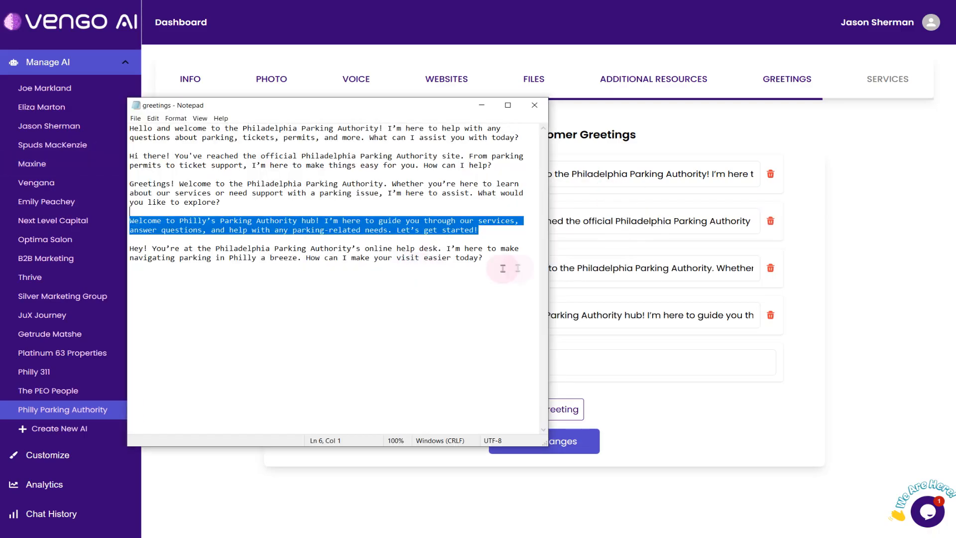
pyautogui.moveTo(504, 267); pyautogui.dragTo(102, 240)
pyautogui.hotkey('ctrl', 'c')
pyautogui.click(591, 359)
pyautogui.hotkey('ctrl', 'v')
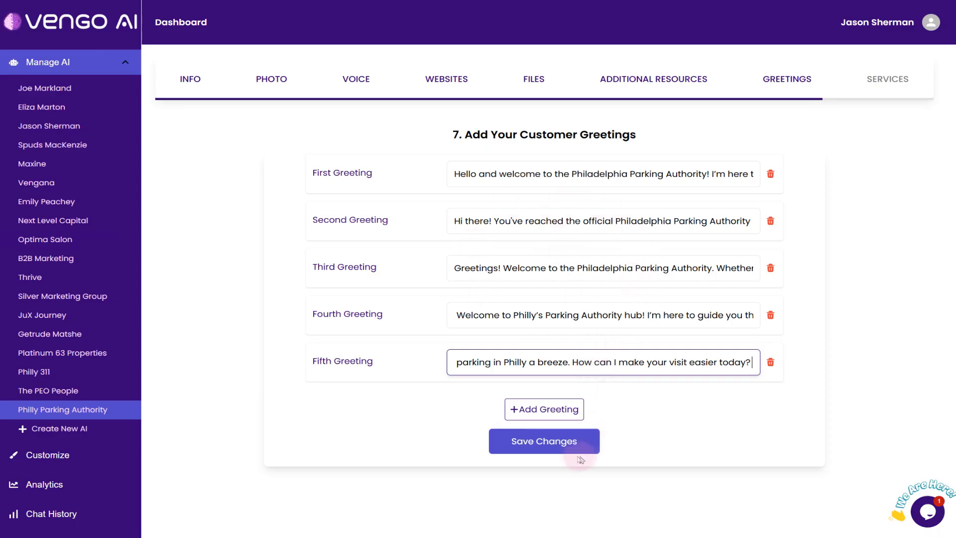
pyautogui.click(550, 442)
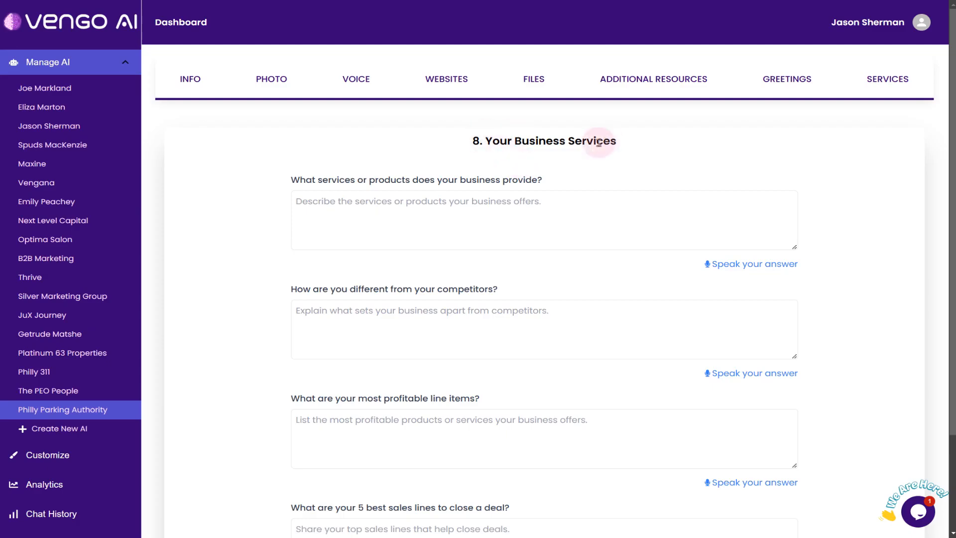
# Close the greetings file and open the answers to questions text file from the Parking Authority folder
pyautogui.scroll(-1, 448, 157)
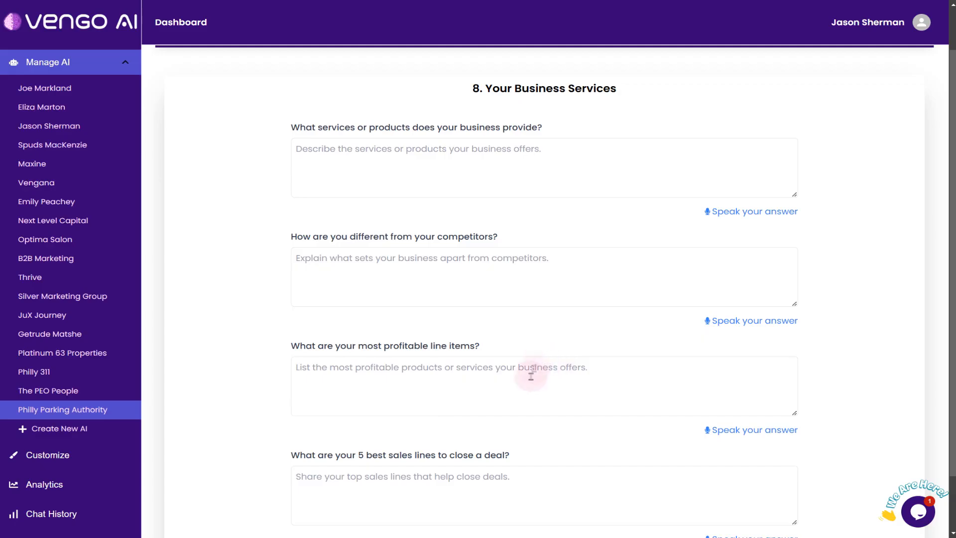
pyautogui.hotkey('alt', 'Tab')
pyautogui.click(536, 107)
pyautogui.hotkey('alt', 'Tab')
pyautogui.doubleClick(513, 184)
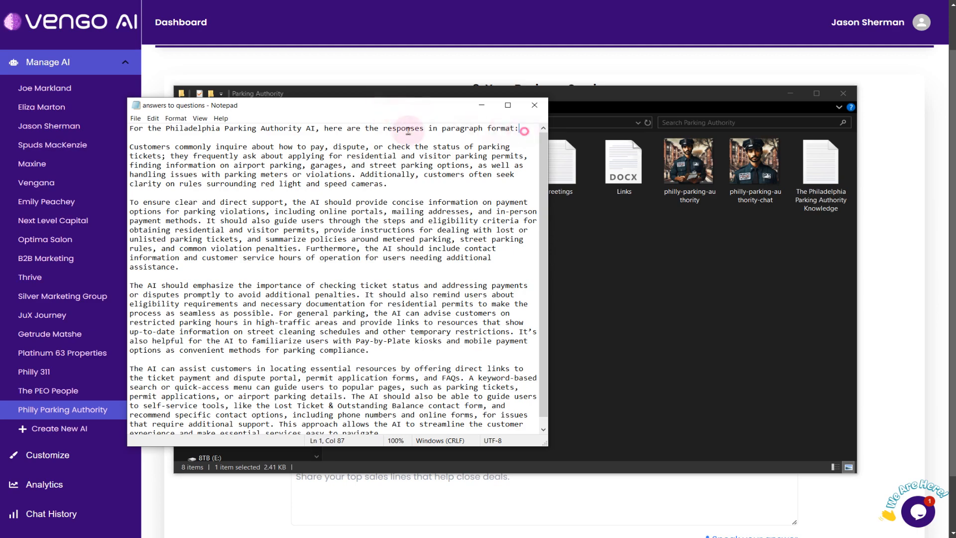
# Delete the introductory line and the blank lines below it from the answers file, and move its window off the folder list
pyautogui.hotkey('shift', 'Home')
pyautogui.press('Delete')
pyautogui.press('Delete')
pyautogui.press('Delete')
pyautogui.moveTo(301, 113); pyautogui.dragTo(517, 98)
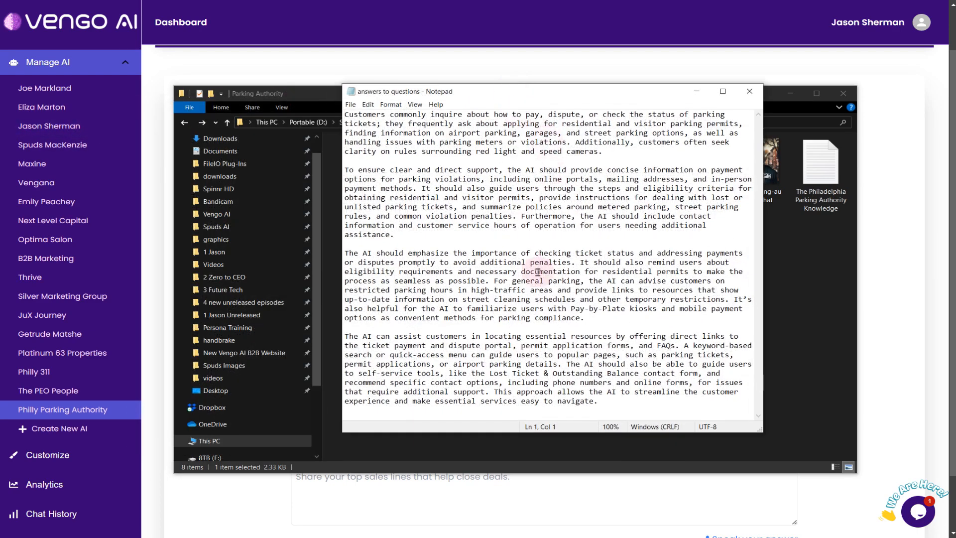
# Copy the answers file's first paragraph, about common customer inquiries, into the question on what services or products the business provides
pyautogui.moveTo(608, 150); pyautogui.dragTo(318, 115)
pyautogui.hotkey('ctrl', 'c')
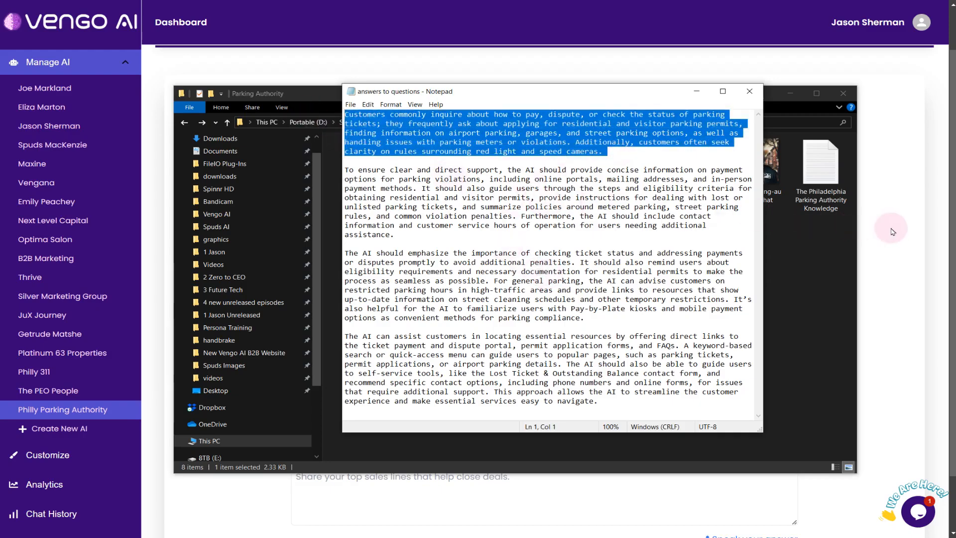
pyautogui.click(791, 94)
pyautogui.click(443, 160)
pyautogui.hotkey('ctrl', 'v')
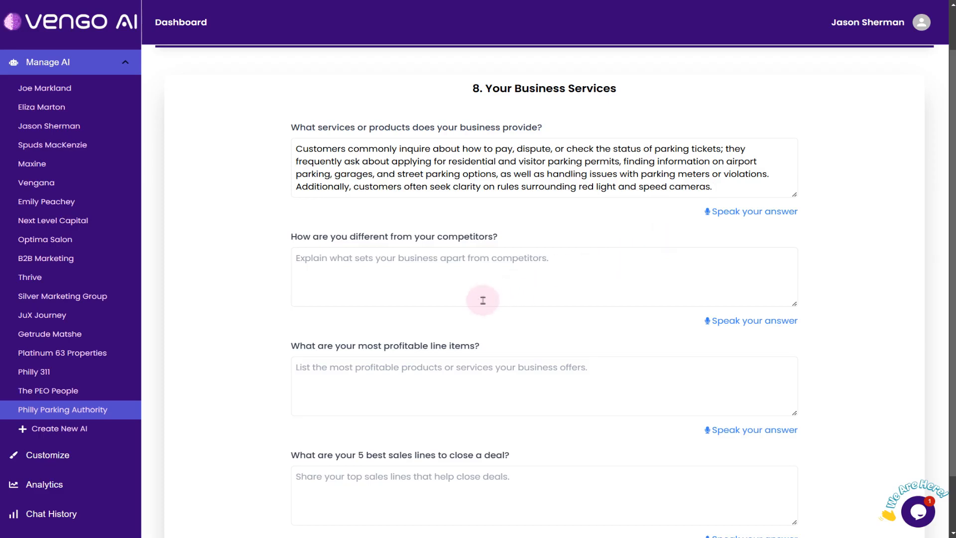
# Try dictating a spoken answer to the question on differences from competitors, and clear the dictated text
pyautogui.moveTo(279, 236); pyautogui.dragTo(517, 237)
pyautogui.click(540, 235)
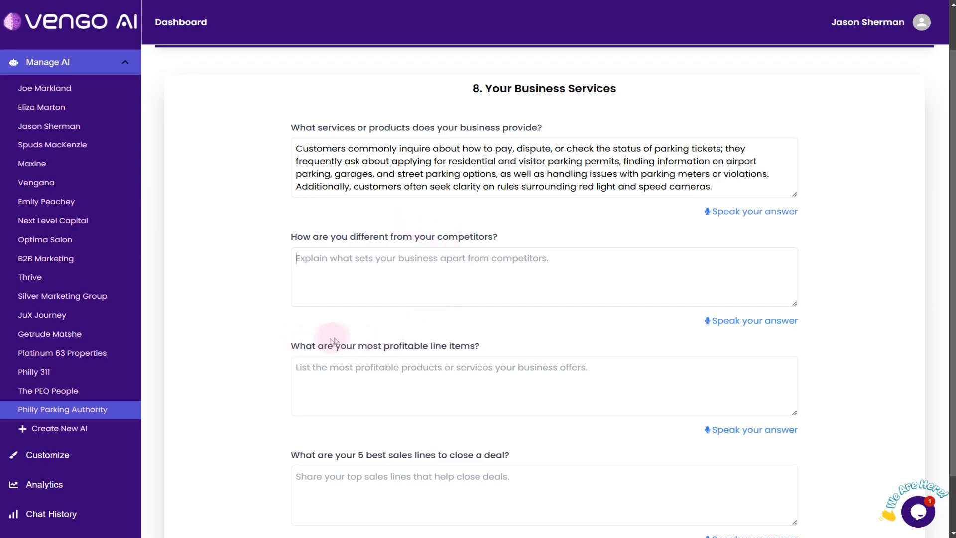
pyautogui.scroll(-2, 329, 343)
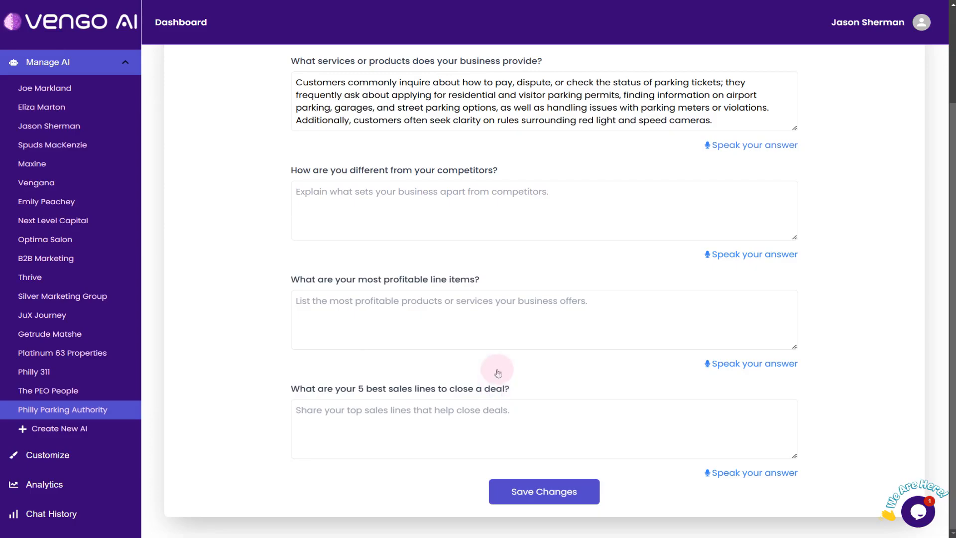
pyautogui.scroll(3, 496, 375)
pyautogui.scroll(-3, 609, 353)
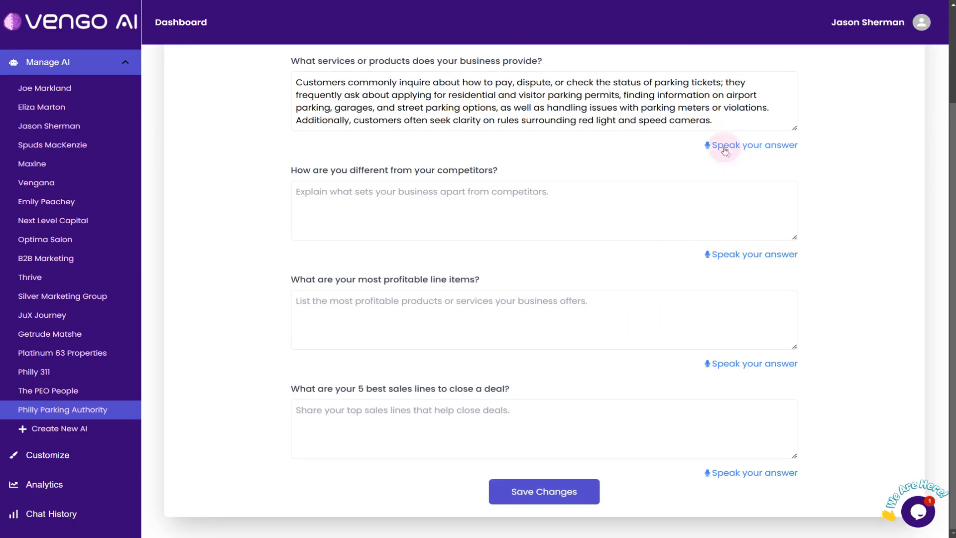
pyautogui.hotkey('alt', 'Tab')
pyautogui.press('Escape')
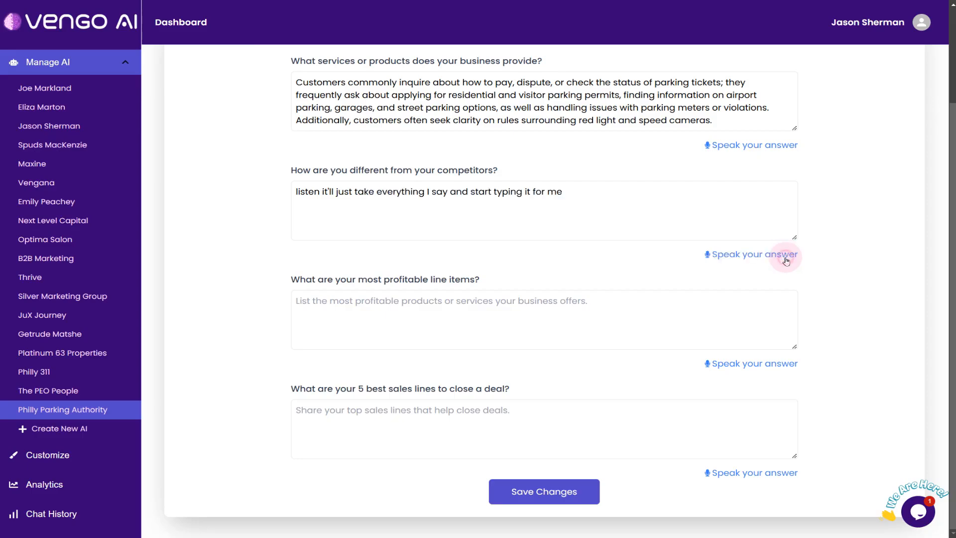
pyautogui.moveTo(592, 202); pyautogui.dragTo(201, 187)
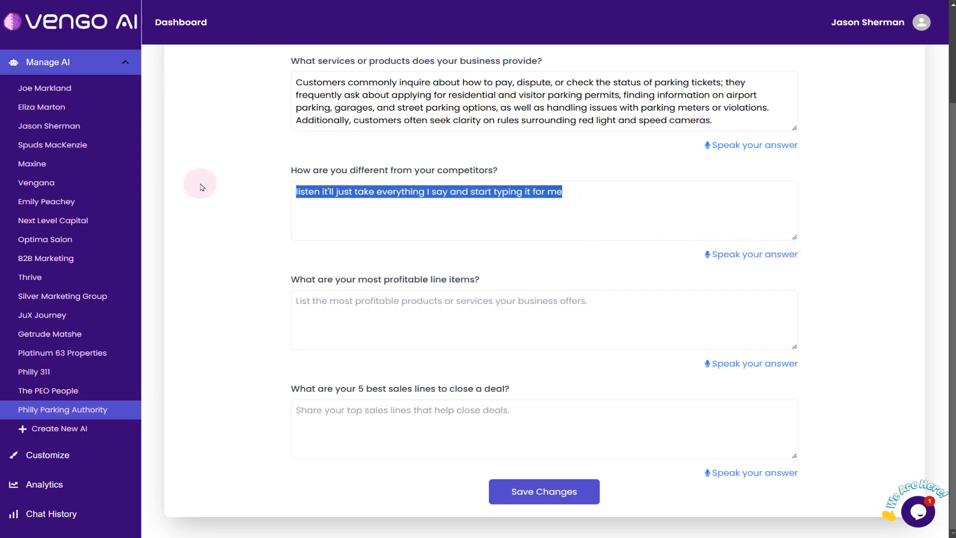
pyautogui.press('BackSpace')
# Copy the answers file's second paragraph into the competitors question, remove its leading blank line and enlarge the answer box to fit
pyautogui.hotkey('alt', 'Tab')
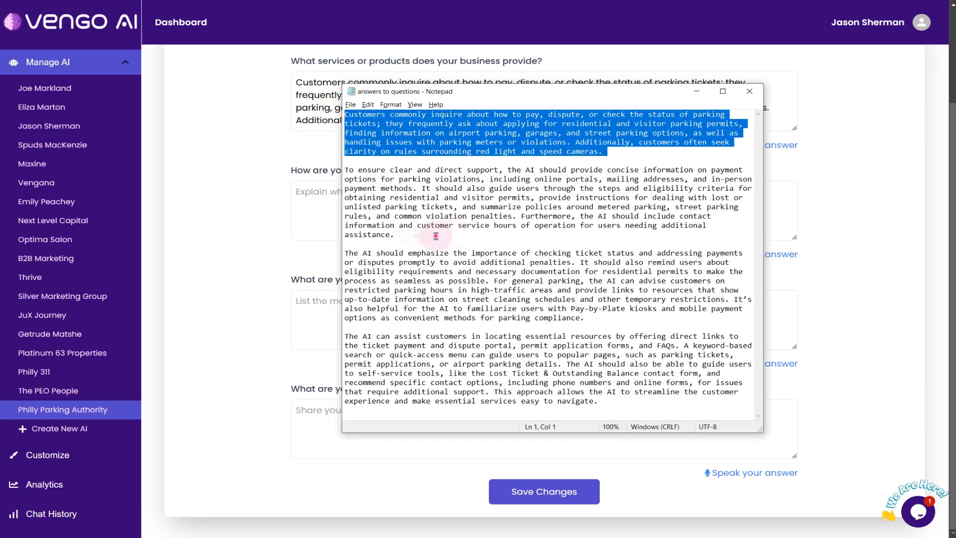
pyautogui.moveTo(436, 236); pyautogui.dragTo(306, 166)
pyautogui.hotkey('ctrl', 'c')
pyautogui.hotkey('alt', 'Tab')
pyautogui.hotkey('ctrl', 'v')
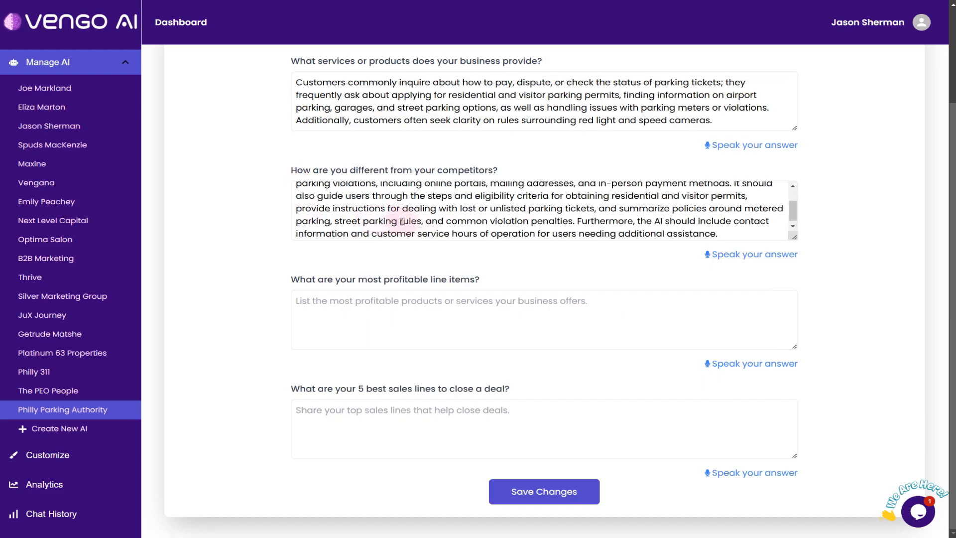
pyautogui.scroll(2, 402, 221)
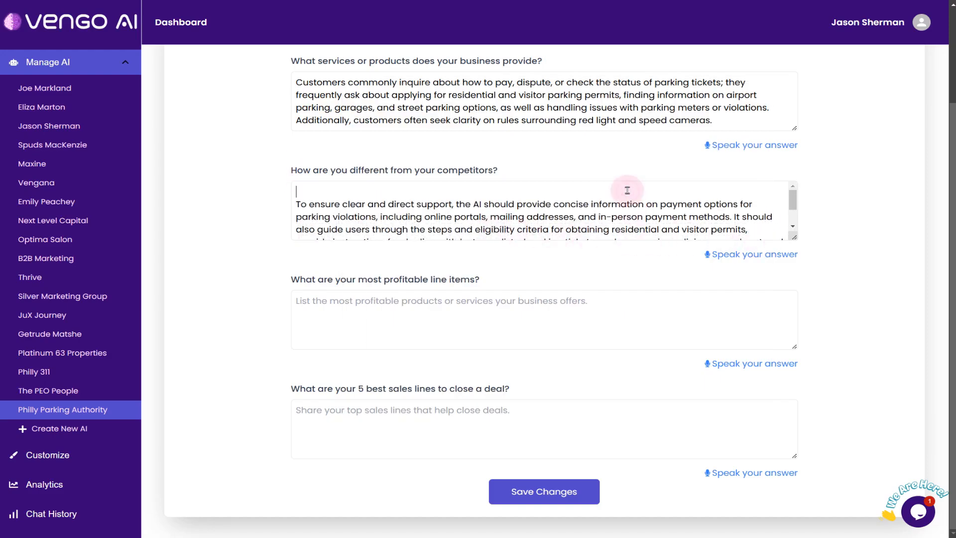
pyautogui.press('Delete')
pyautogui.moveTo(794, 238); pyautogui.dragTo(794, 304)
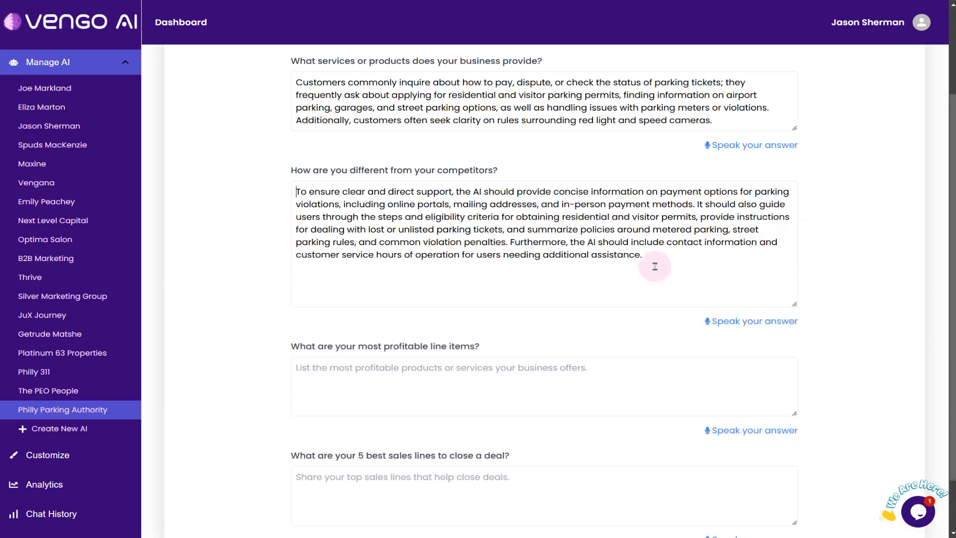
# Copy the answers file's third paragraph, about checking ticket status promptly, into the question on most profitable line items
pyautogui.hotkey('alt', 'Tab')
pyautogui.moveTo(585, 318); pyautogui.dragTo(347, 252)
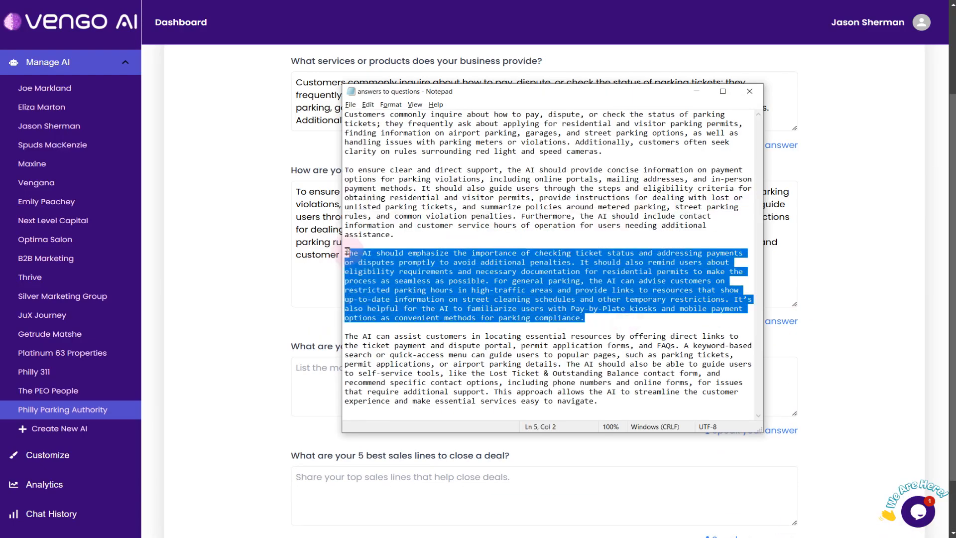
pyautogui.hotkey('ctrl', 'c')
pyautogui.click(318, 367)
pyautogui.hotkey('ctrl', 'v')
# Copy the answers file's last paragraph into the question on the five best sales lines and save the business services
pyautogui.hotkey('alt', 'Tab')
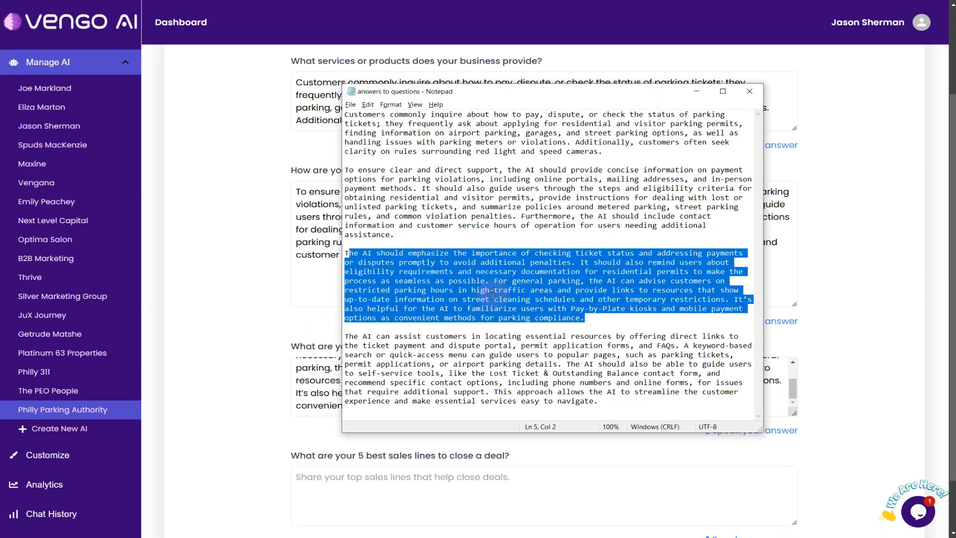
pyautogui.moveTo(625, 398); pyautogui.dragTo(281, 327)
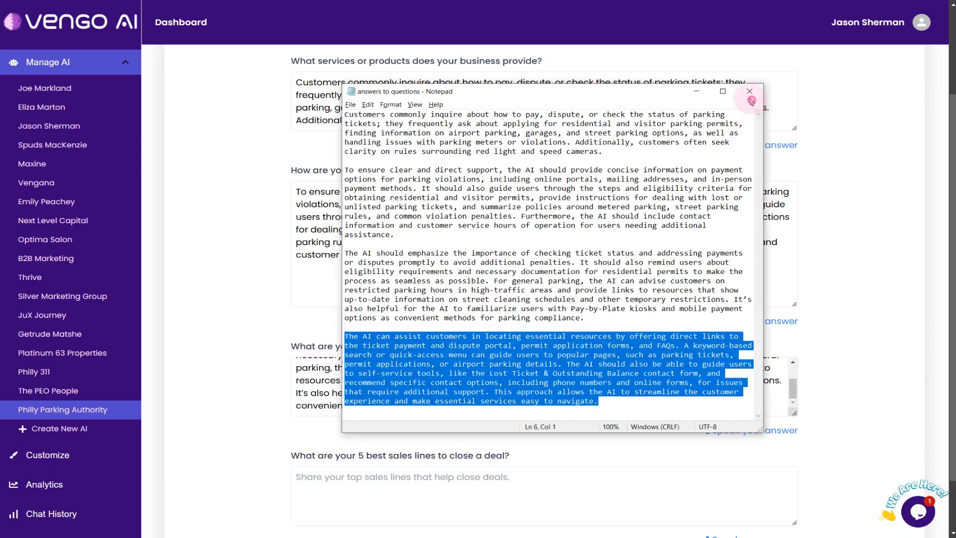
pyautogui.click(751, 93)
pyautogui.click(490, 479)
pyautogui.hotkey('ctrl', 'v')
pyautogui.scroll(-2, 822, 425)
pyautogui.click(532, 493)
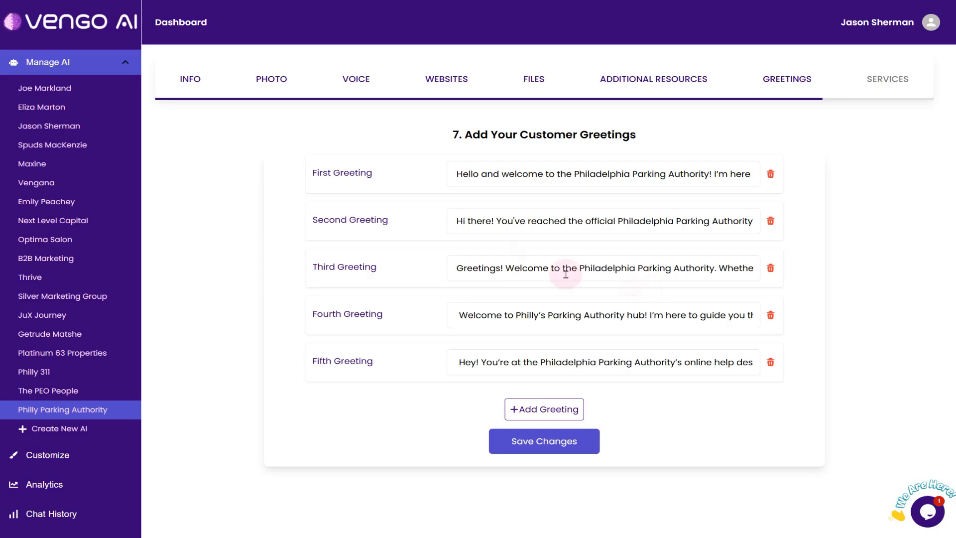
# Open the chat widget customization and select Philly Parking Authority as the AI to customize
pyautogui.click(58, 457)
pyautogui.click(576, 71)
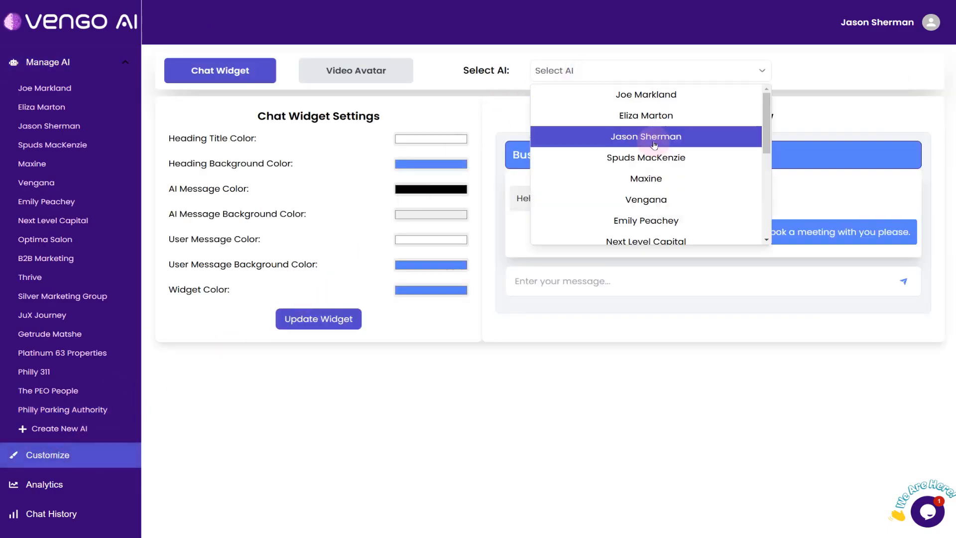
pyautogui.scroll(-5, 657, 164)
pyautogui.click(642, 241)
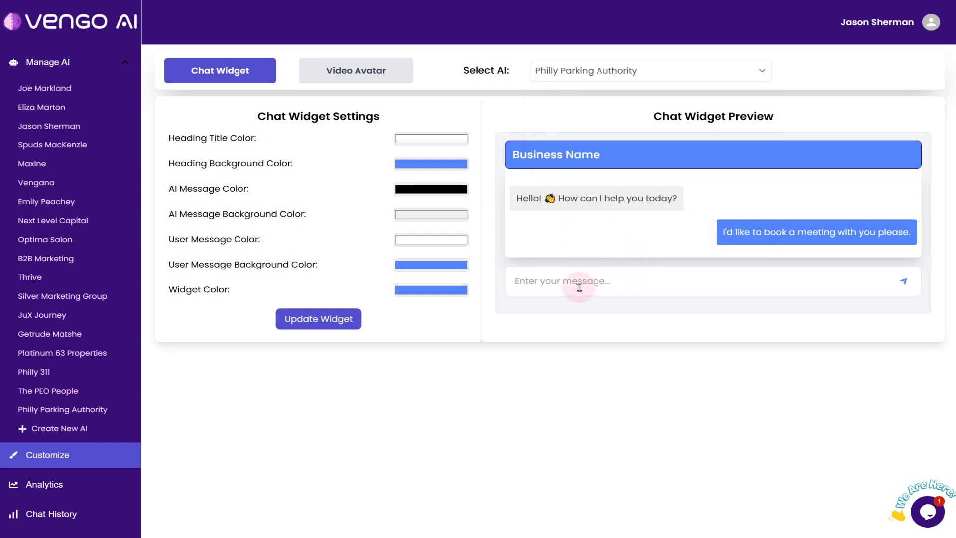
# Set the heading background to bright blue and give the AI messages white text on a dark red background
pyautogui.click(438, 164)
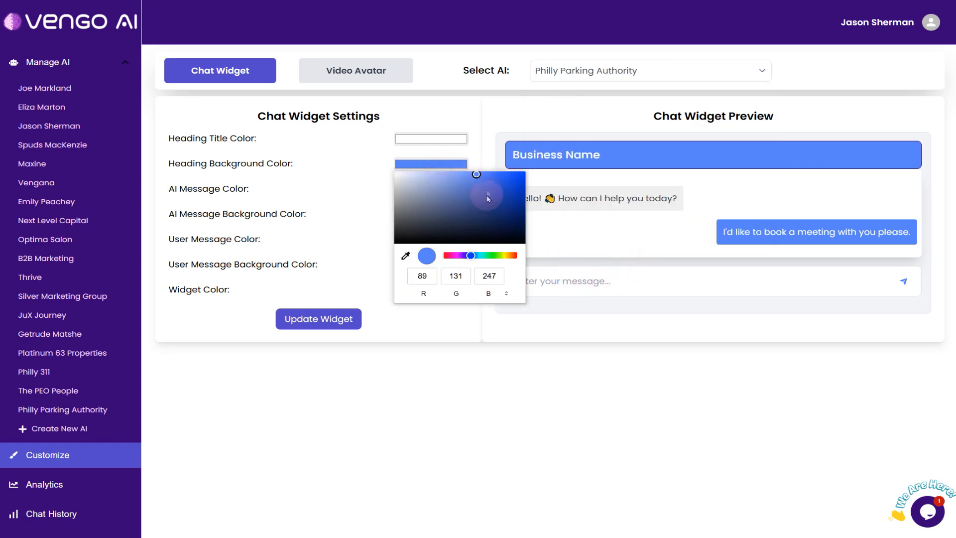
pyautogui.moveTo(478, 200); pyautogui.dragTo(531, 172)
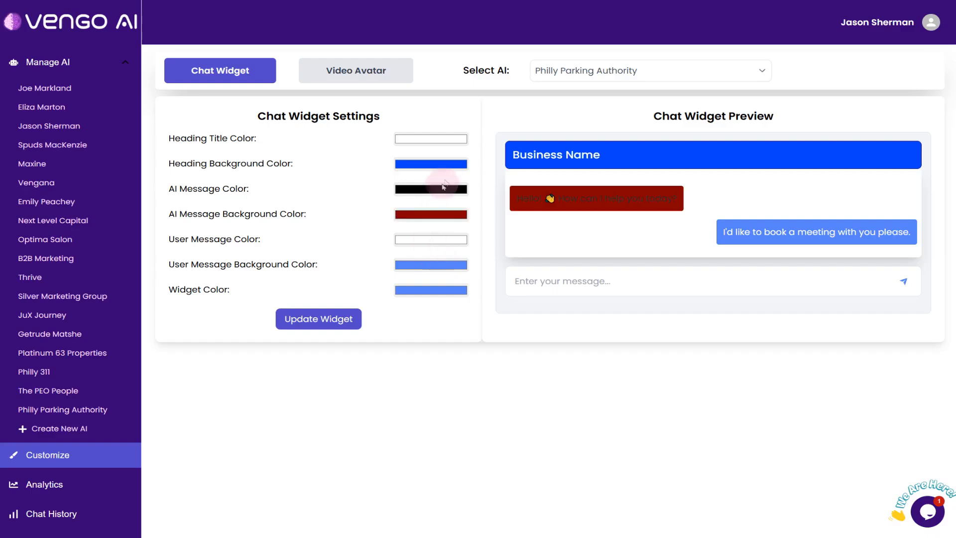
pyautogui.click(438, 189)
pyautogui.moveTo(458, 224); pyautogui.dragTo(386, 191)
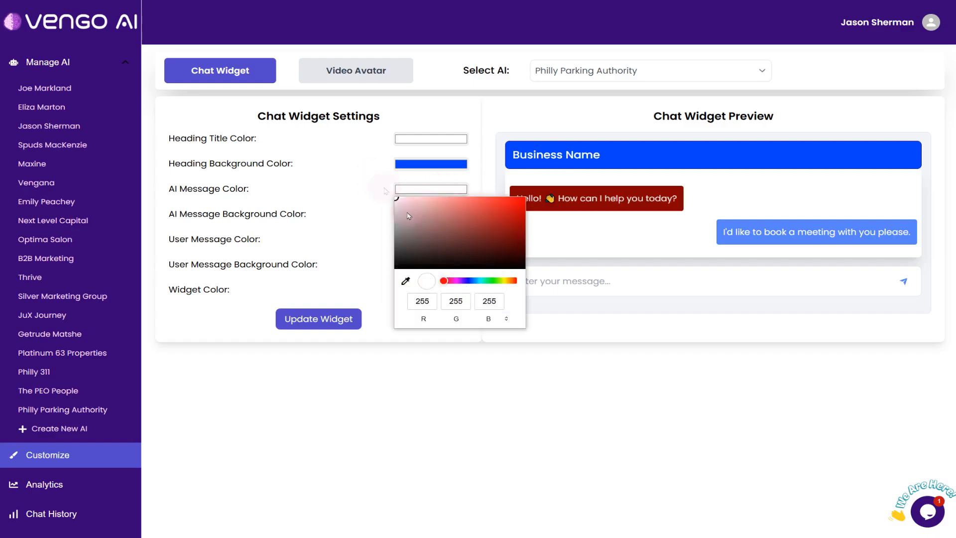
pyautogui.click(480, 357)
# Darken the heading background color to a deep blue of about RGB 0, 41, 153
pyautogui.click(430, 164)
pyautogui.moveTo(491, 188); pyautogui.dragTo(532, 205)
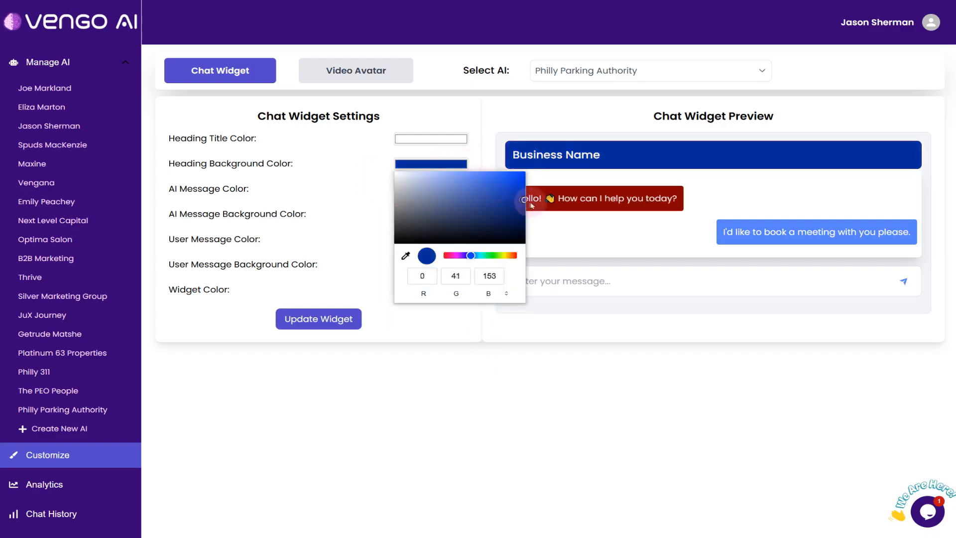
pyautogui.click(596, 351)
# Set the user message background color to dark gray
pyautogui.click(446, 288)
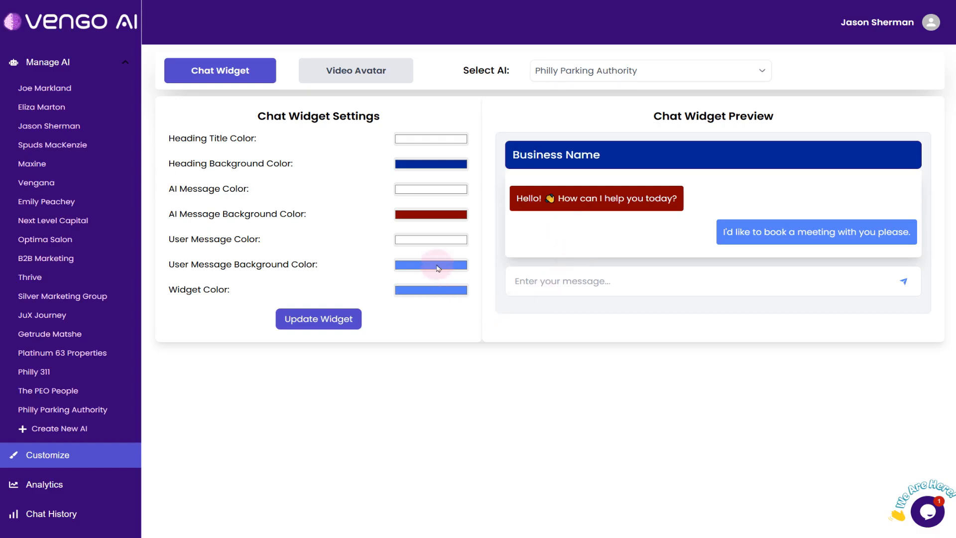
pyautogui.click(438, 271)
pyautogui.moveTo(407, 303); pyautogui.dragTo(375, 322)
pyautogui.click(662, 381)
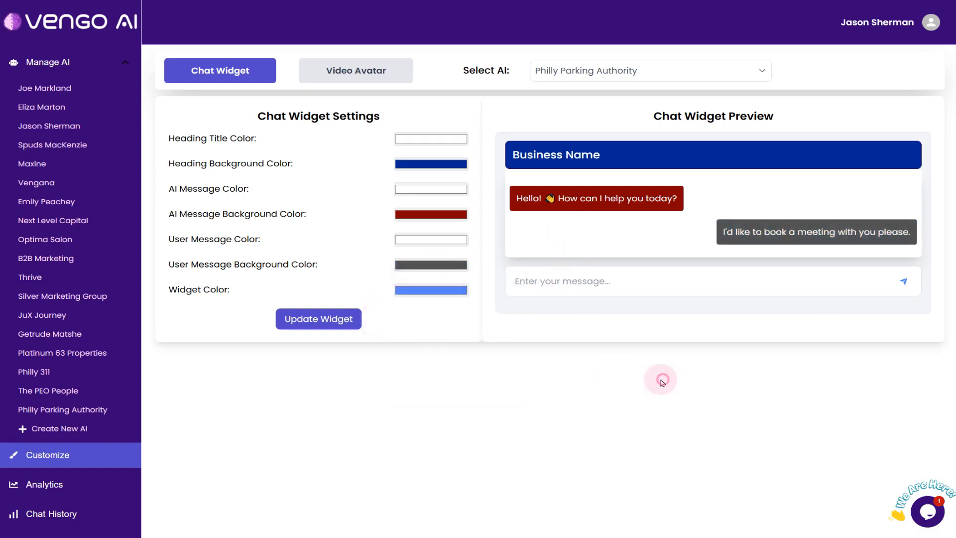
# Set the widget color to the same dark blue as the heading and update the widget
pyautogui.click(429, 291)
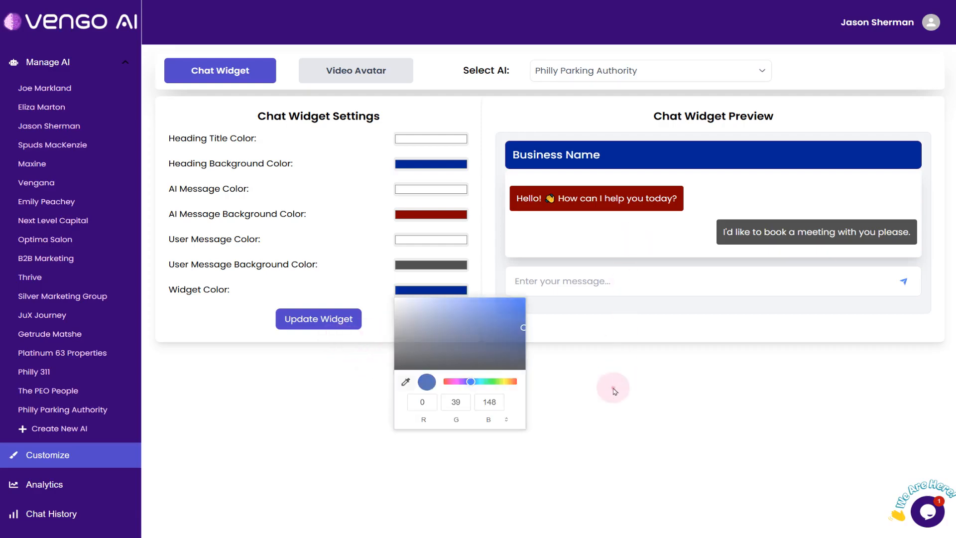
pyautogui.click(614, 388)
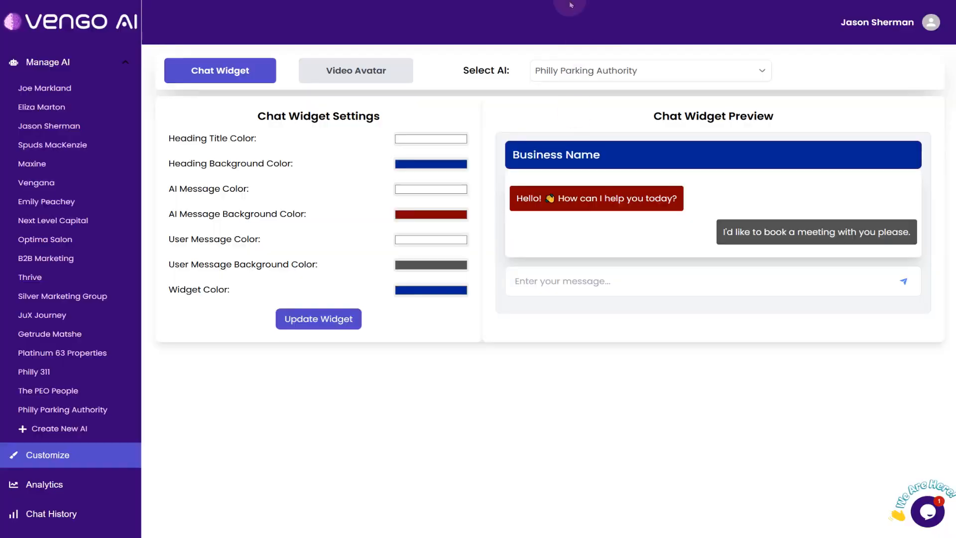
pyautogui.click(321, 321)
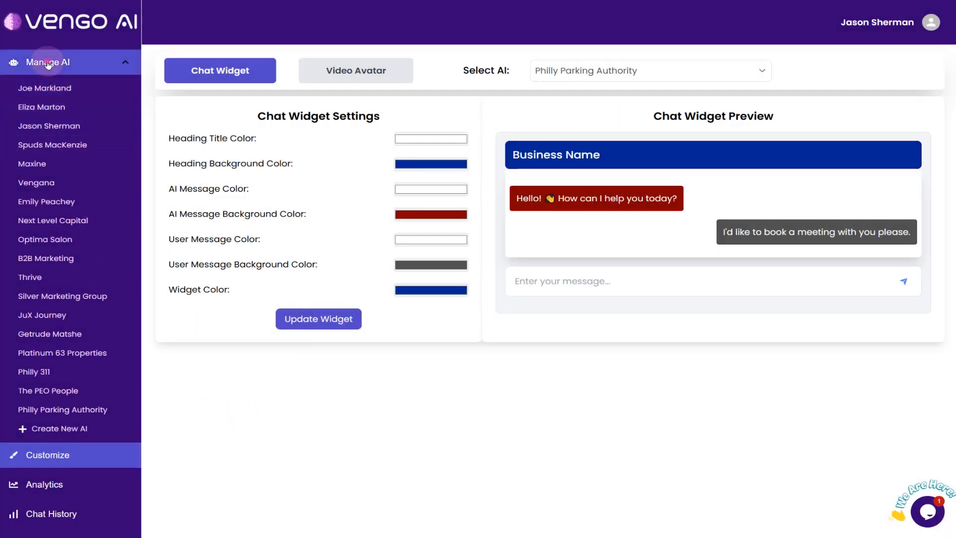
# Open the integration settings and copy the chat widget embed code for the Philly Parking Authority AI
pyautogui.click(96, 62)
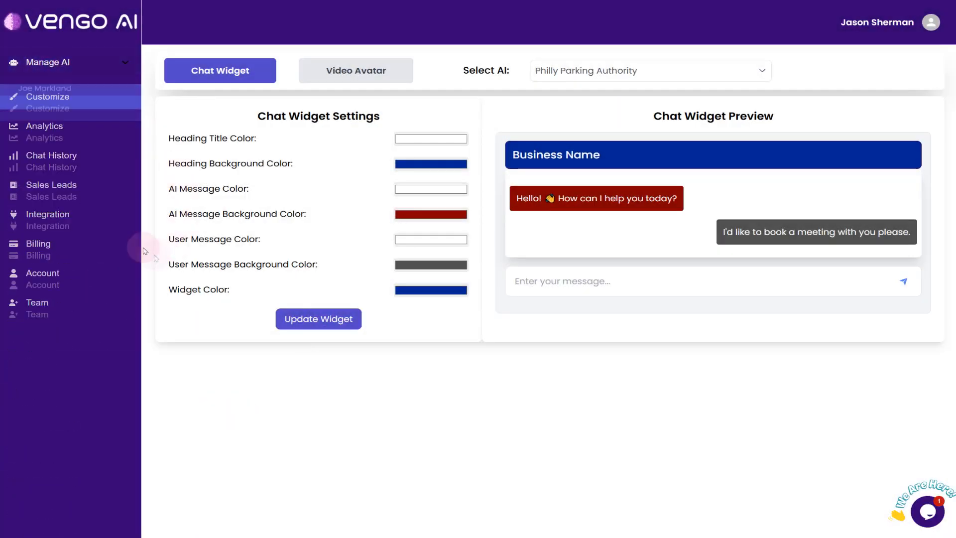
pyautogui.click(58, 215)
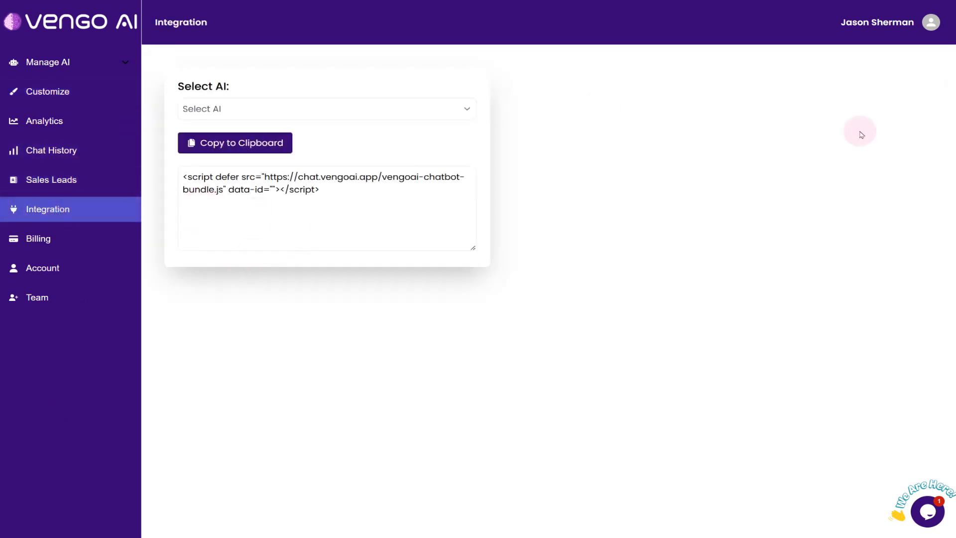
pyautogui.click(233, 148)
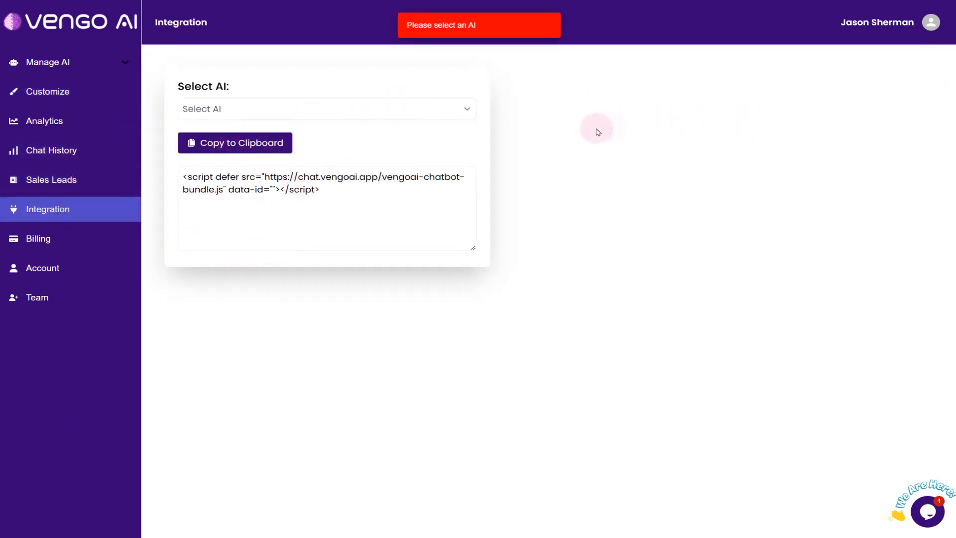
pyautogui.click(303, 111)
pyautogui.scroll(-5, 344, 209)
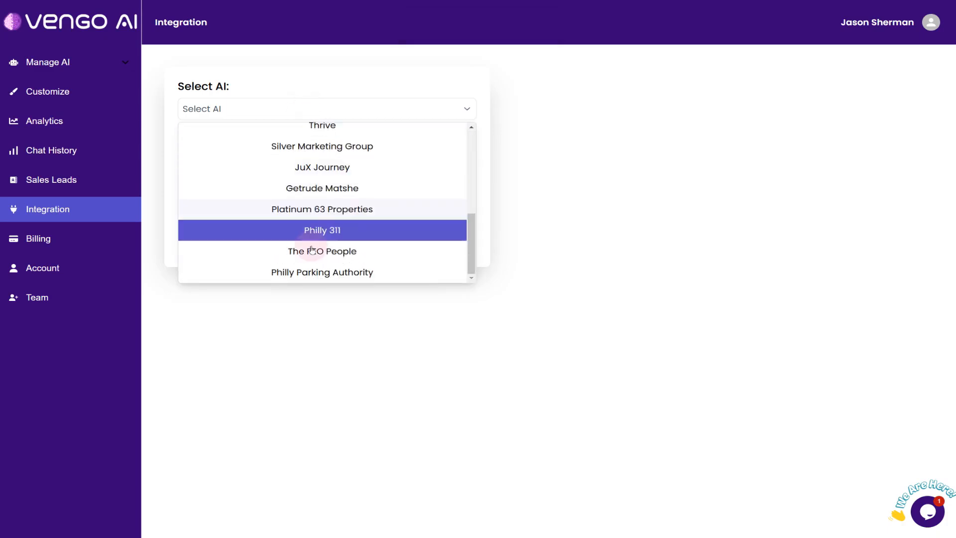
pyautogui.click(301, 274)
pyautogui.click(237, 147)
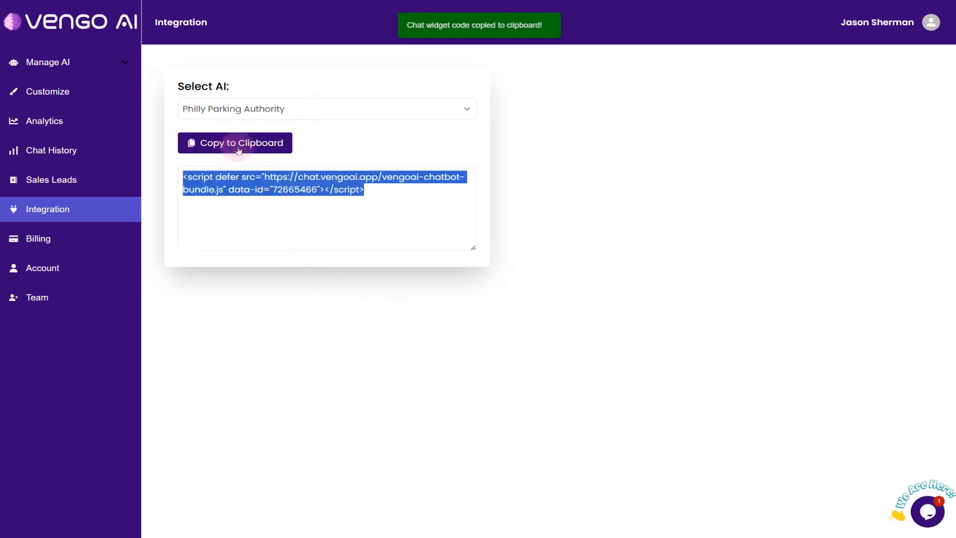
pyautogui.click(862, 125)
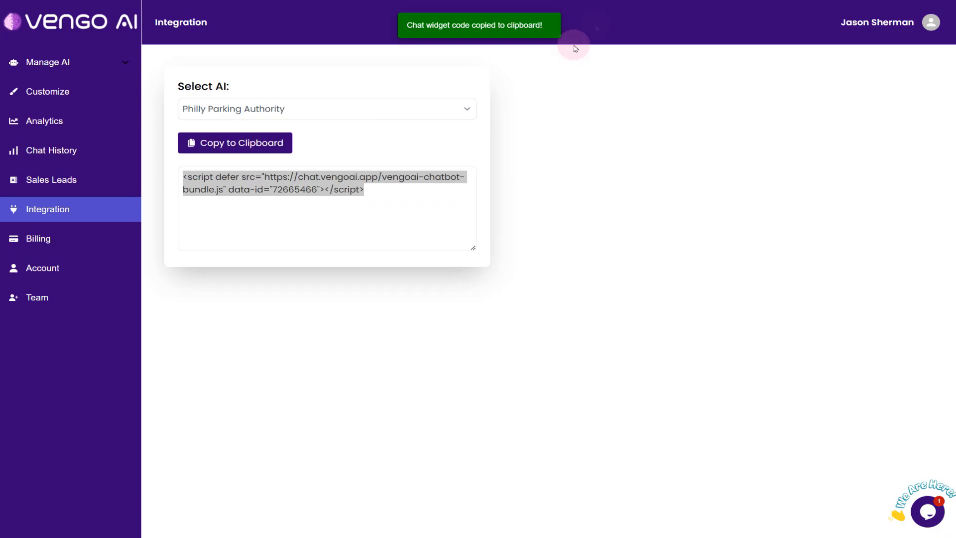
# Switch to the Vengo AI website, open the Philly Parking Authority client page, and check its chat widget by minimizing and reopening it
pyautogui.click(590, 1)
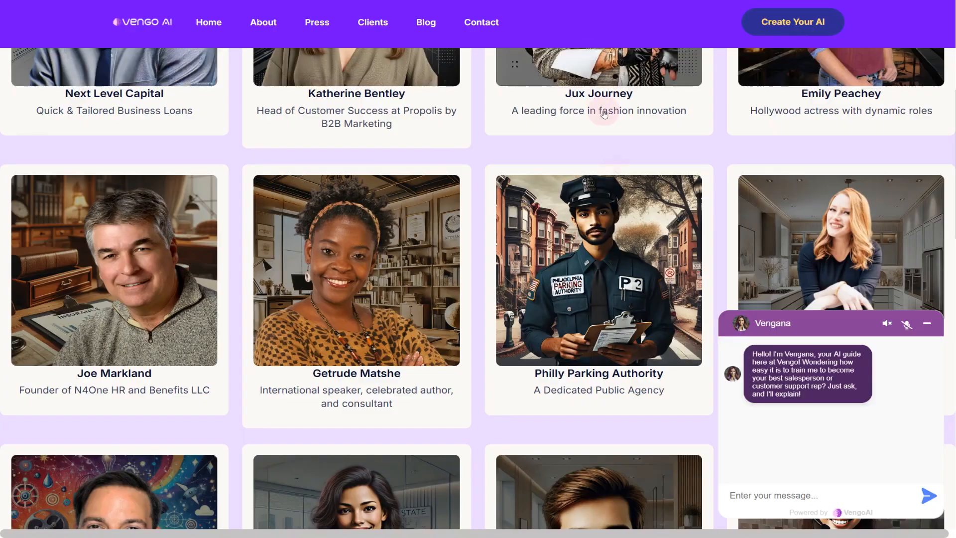
pyautogui.click(612, 293)
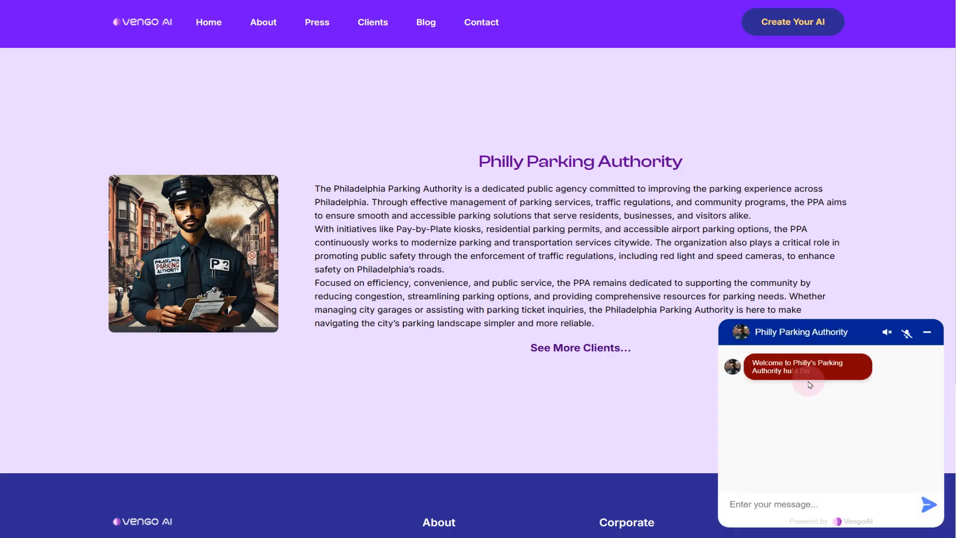
pyautogui.click(934, 335)
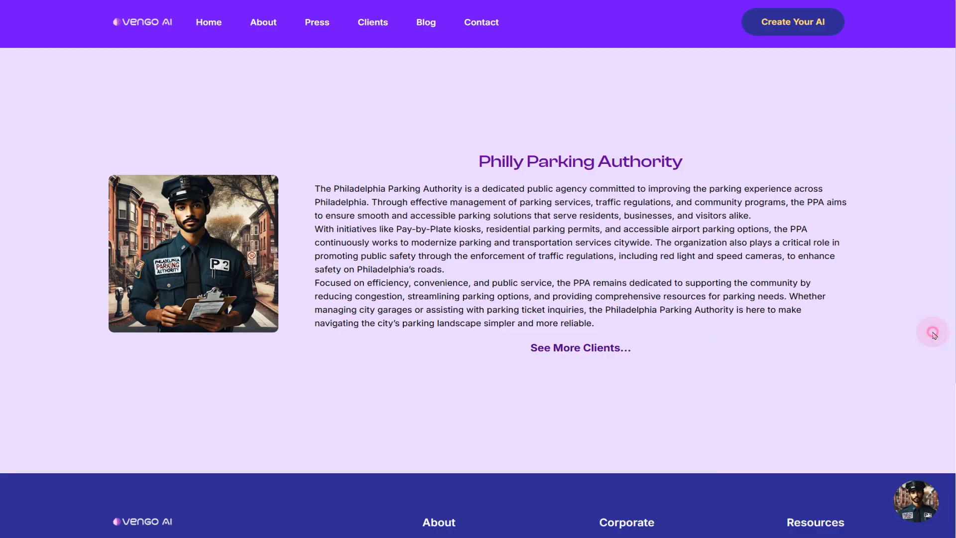
pyautogui.click(922, 501)
pyautogui.click(793, 506)
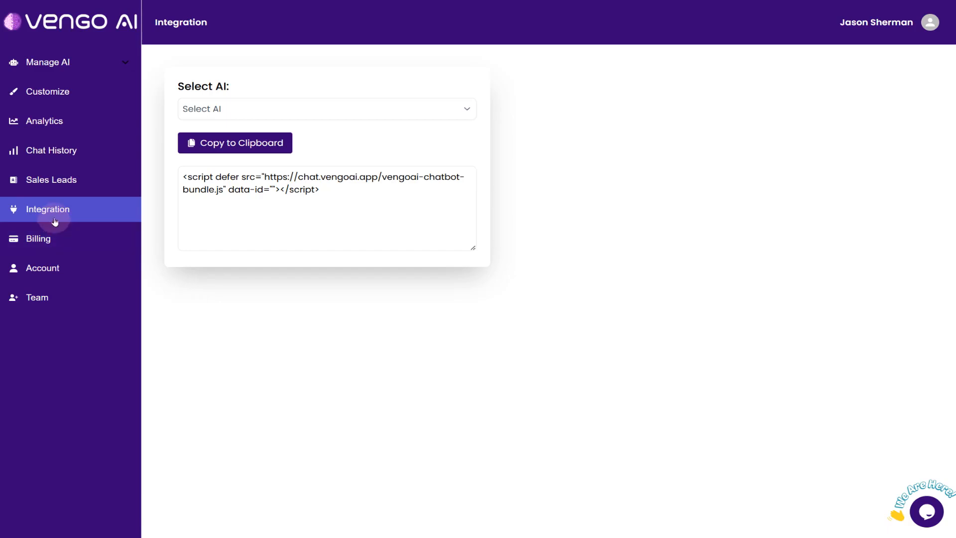
# Select Vengana as the AI in the integration settings and copy its chat widget embed code
pyautogui.click(286, 116)
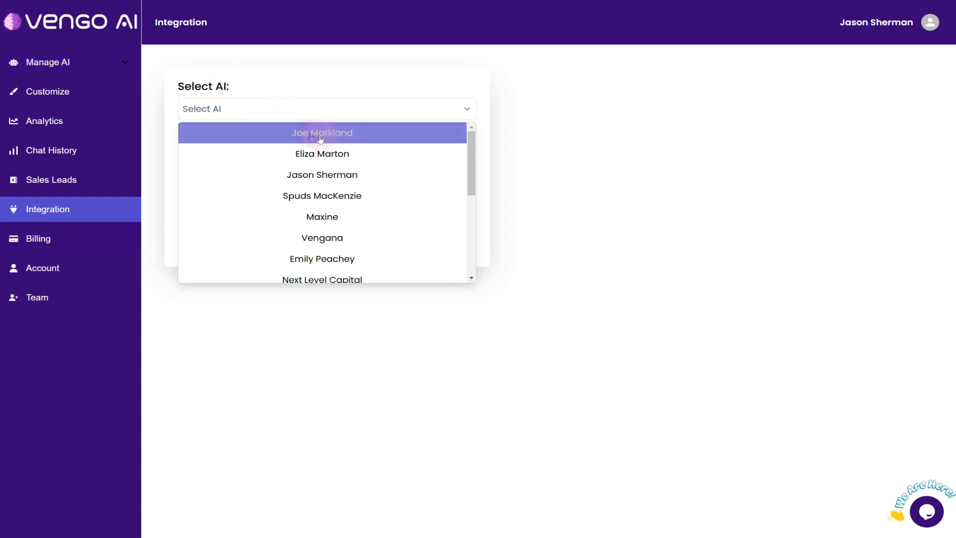
pyautogui.click(315, 78)
pyautogui.click(308, 115)
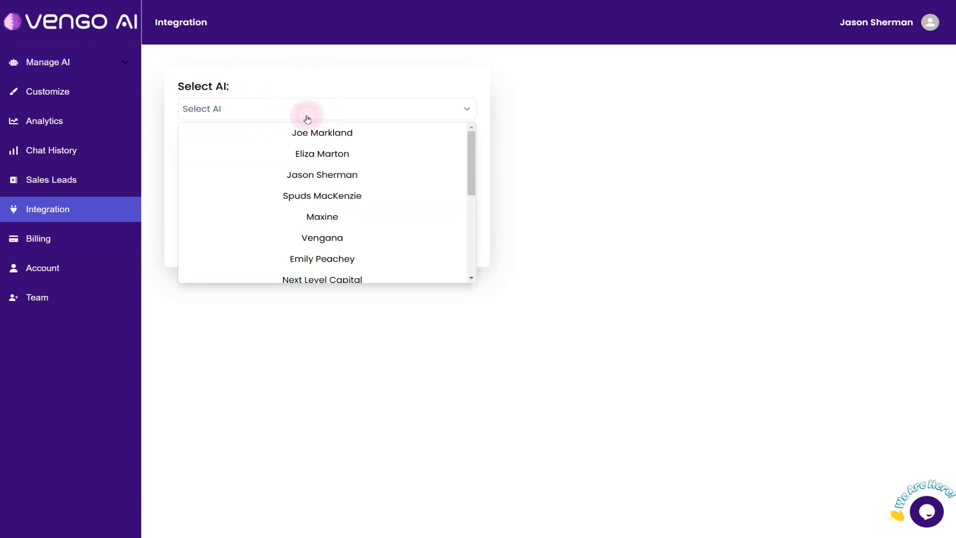
pyautogui.scroll(-2, 328, 159)
pyautogui.click(321, 133)
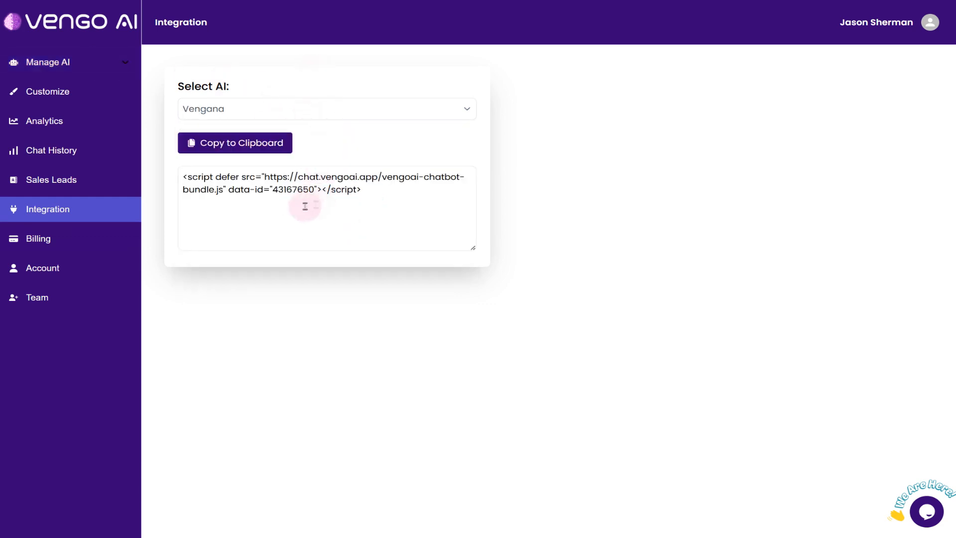
pyautogui.click(224, 145)
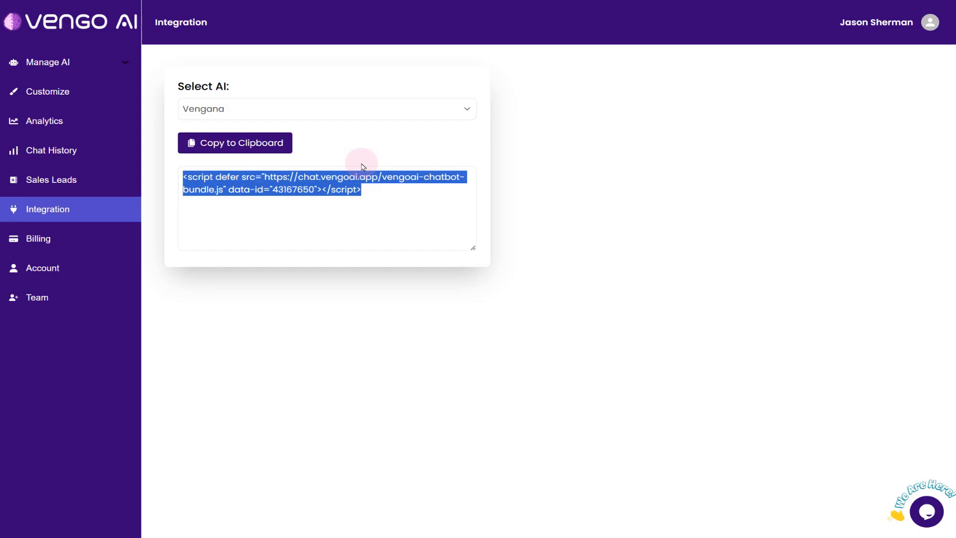
# Switch to Visual Studio Code to look through index.html from end to beginning, and view the matching website homepage
pyautogui.moveTo(413, 533)
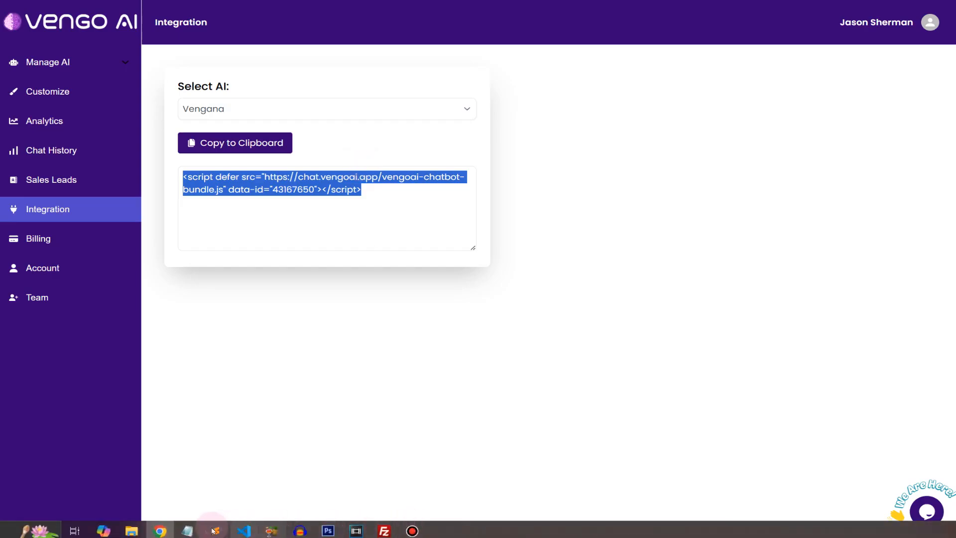
pyautogui.click(245, 531)
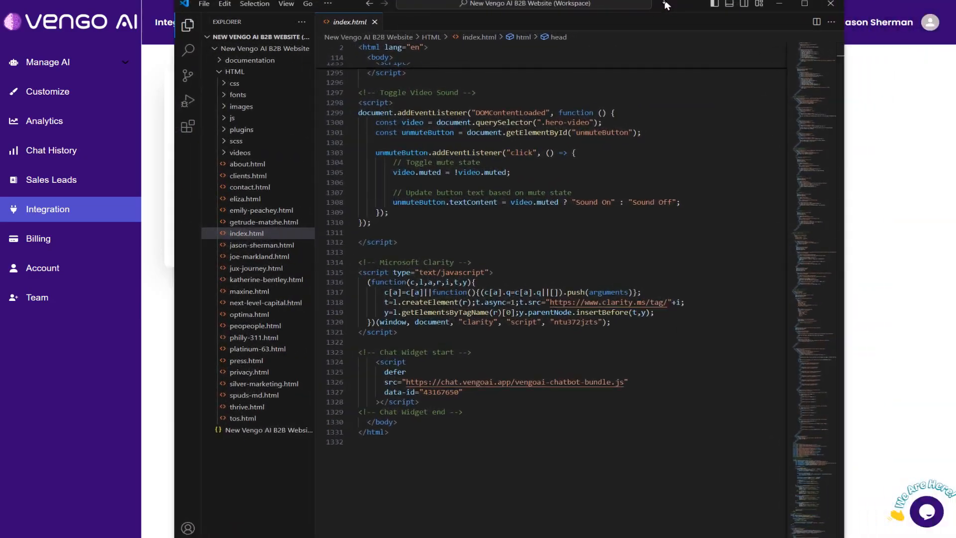
pyautogui.moveTo(807, 516); pyautogui.dragTo(811, 67)
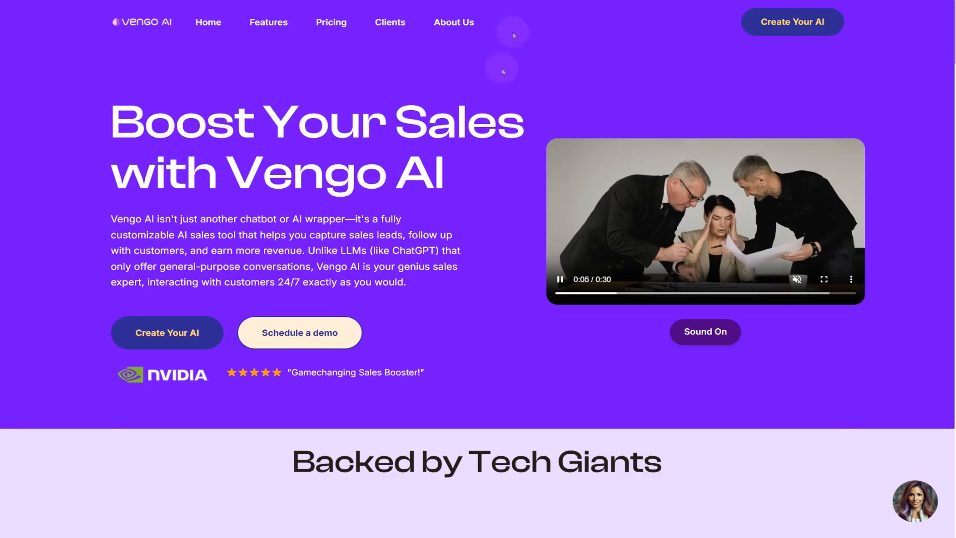
pyautogui.scroll(-20, 393, 223)
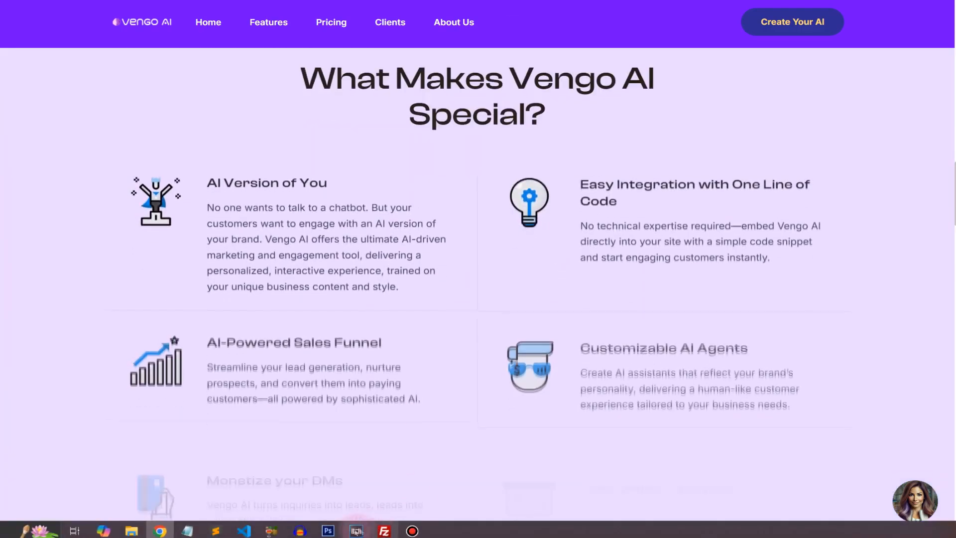
# Return to index.html in Visual Studio Code and examine the chat widget block just above the closing body and html tags
pyautogui.click(244, 530)
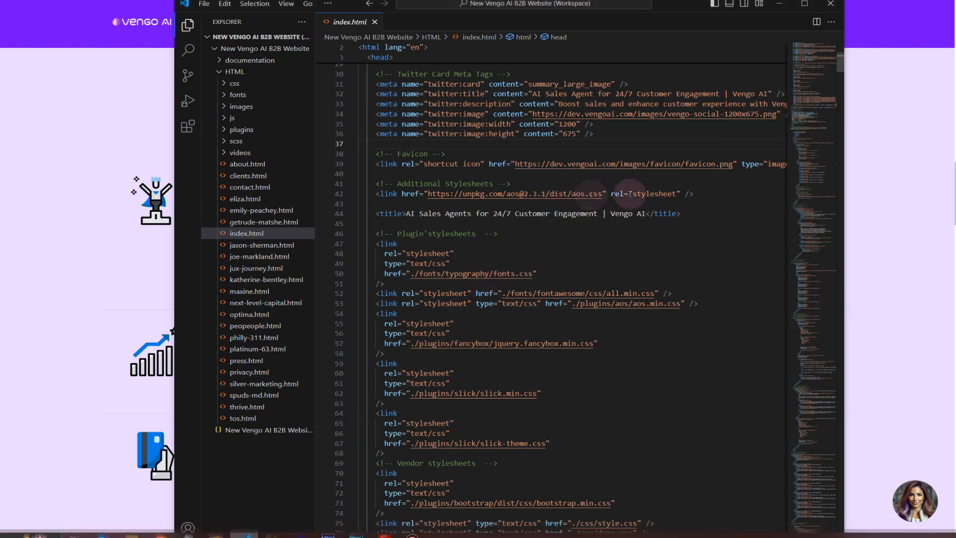
pyautogui.moveTo(811, 77); pyautogui.dragTo(816, 154)
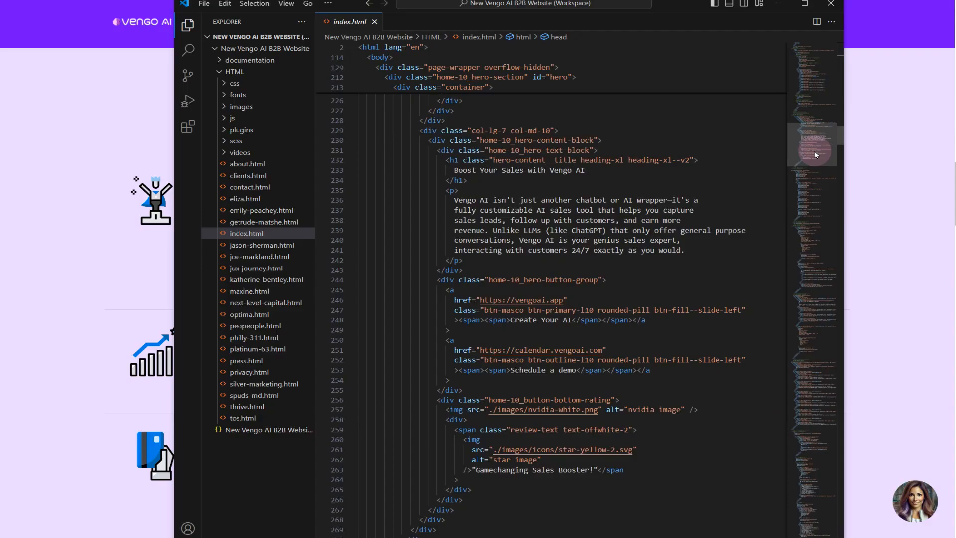
pyautogui.moveTo(815, 154); pyautogui.dragTo(803, 523)
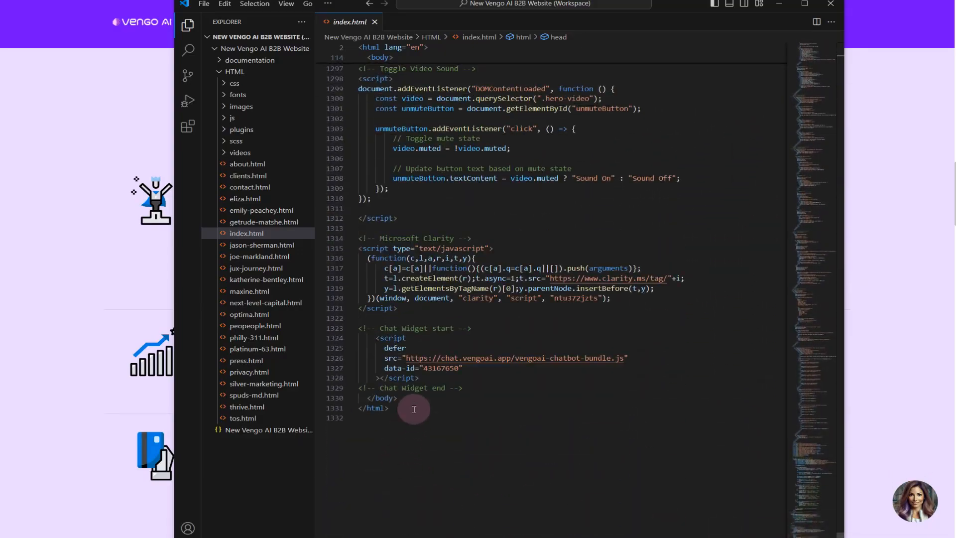
pyautogui.moveTo(401, 407); pyautogui.dragTo(355, 404)
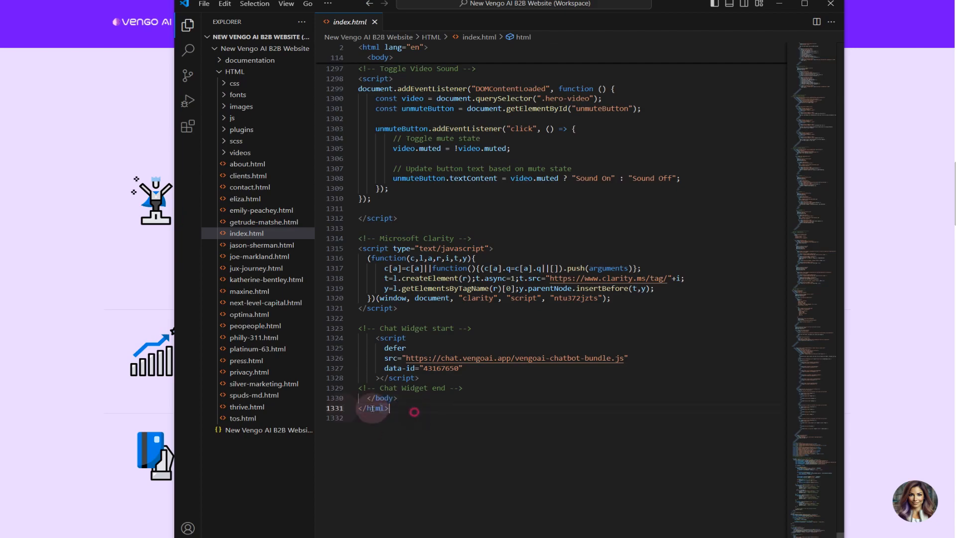
pyautogui.moveTo(480, 387); pyautogui.dragTo(343, 328)
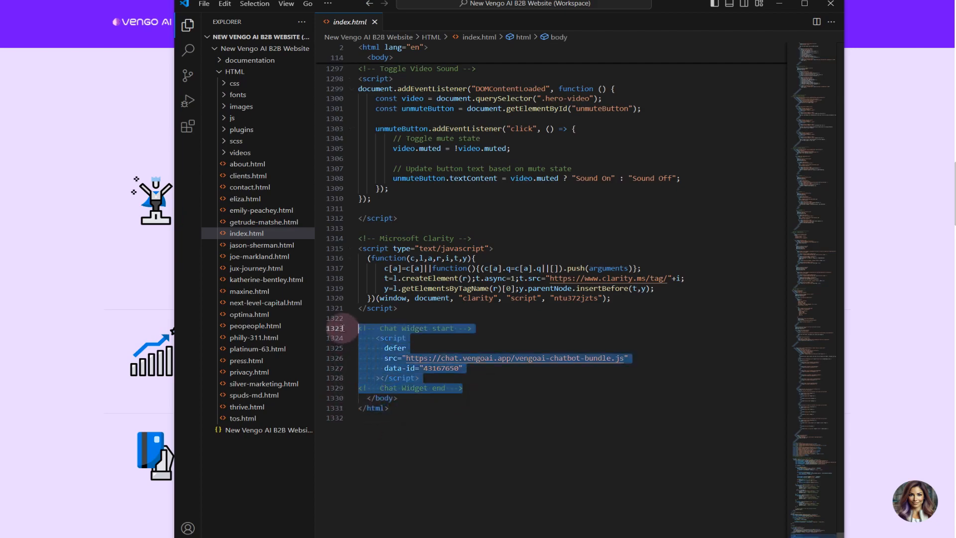
# Try pasting the copied embed code over the existing chat widget script in index.html, and undo the paste
pyautogui.moveTo(486, 379); pyautogui.dragTo(357, 339)
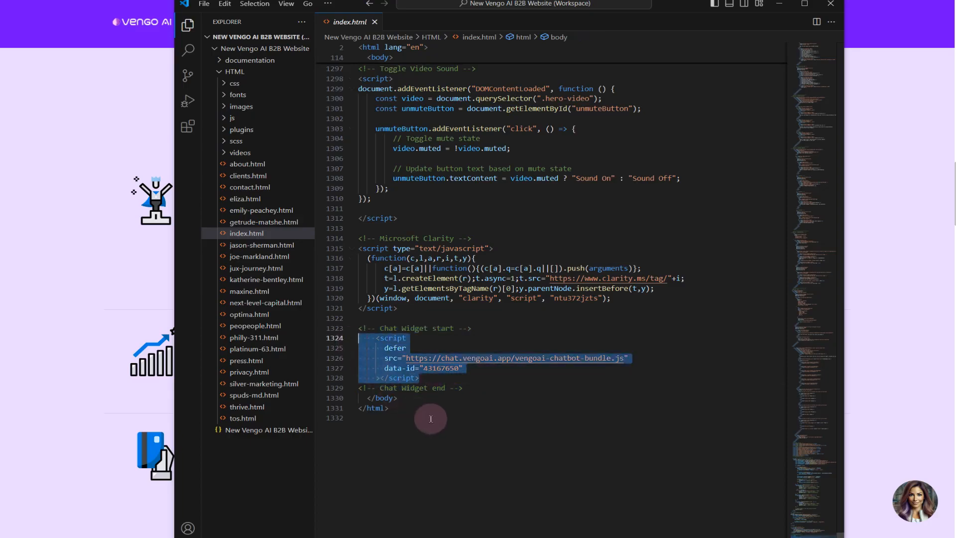
pyautogui.hotkey('ctrl', 'v')
pyautogui.hotkey('ctrl', 'z')
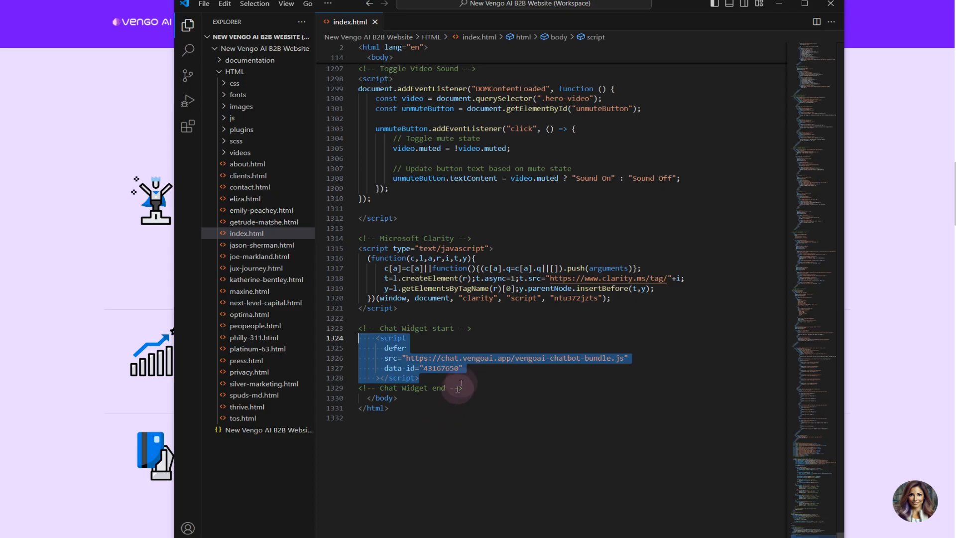
# Reword the comment above the widget script in index.html to "Vengo chat widget start"
pyautogui.moveTo(463, 387); pyautogui.dragTo(366, 392)
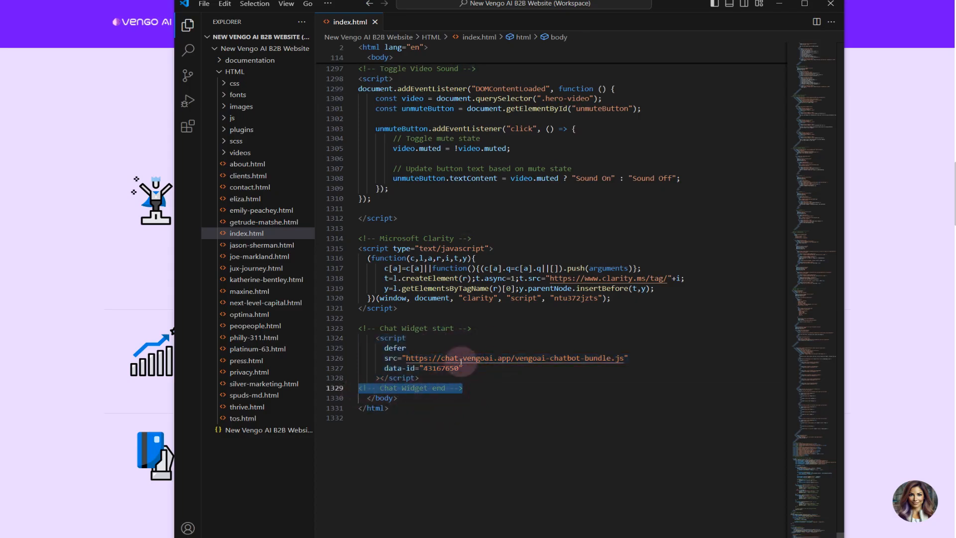
pyautogui.moveTo(473, 328); pyautogui.dragTo(376, 327)
pyautogui.moveTo(463, 388); pyautogui.dragTo(353, 388)
pyautogui.click(471, 388)
pyautogui.moveTo(471, 388); pyautogui.dragTo(380, 328)
pyautogui.click(380, 328)
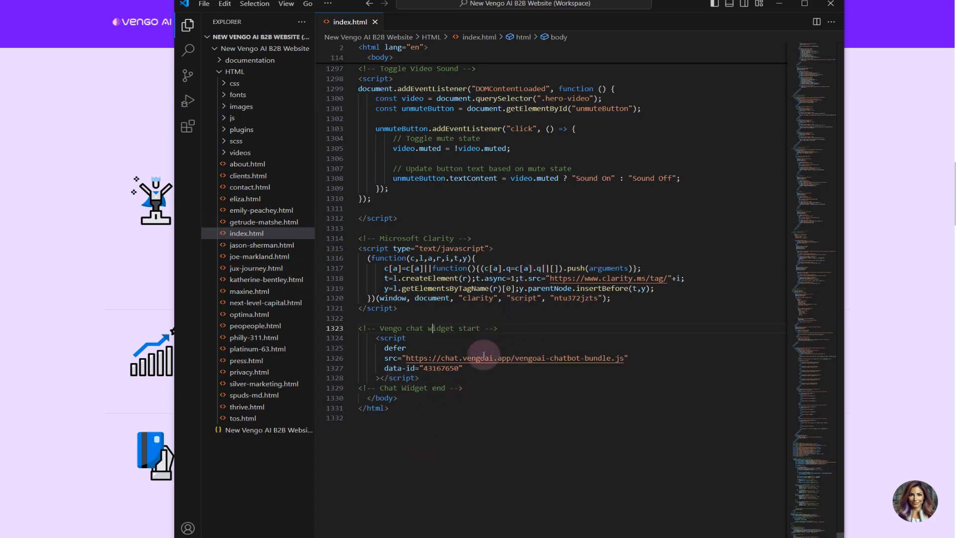
# Return to the website and open its chat bubble, and view the WordPress site's homepage in a new tab
pyautogui.click(868, 244)
pyautogui.click(922, 506)
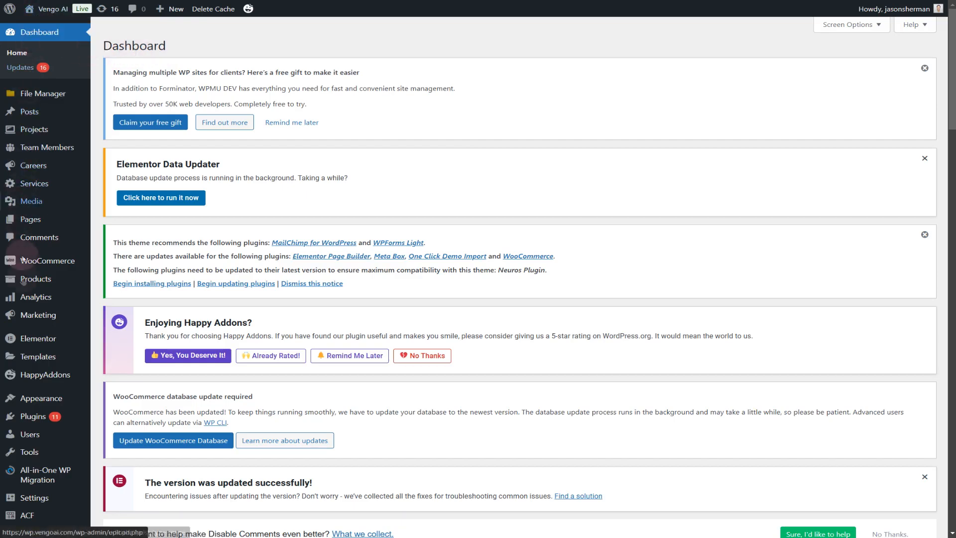
pyautogui.rightClick(48, 10)
pyautogui.click(77, 23)
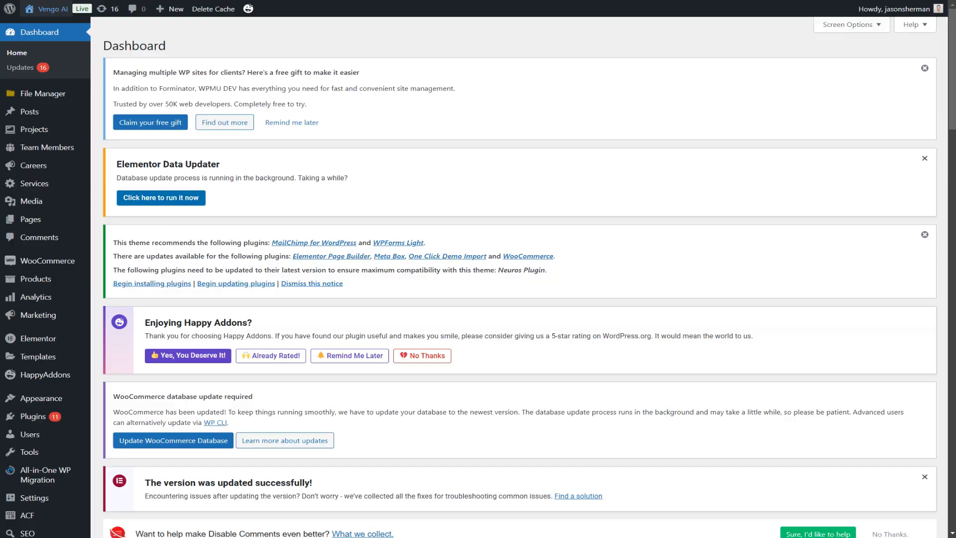
pyautogui.hotkey('ctrl', 'Tab')
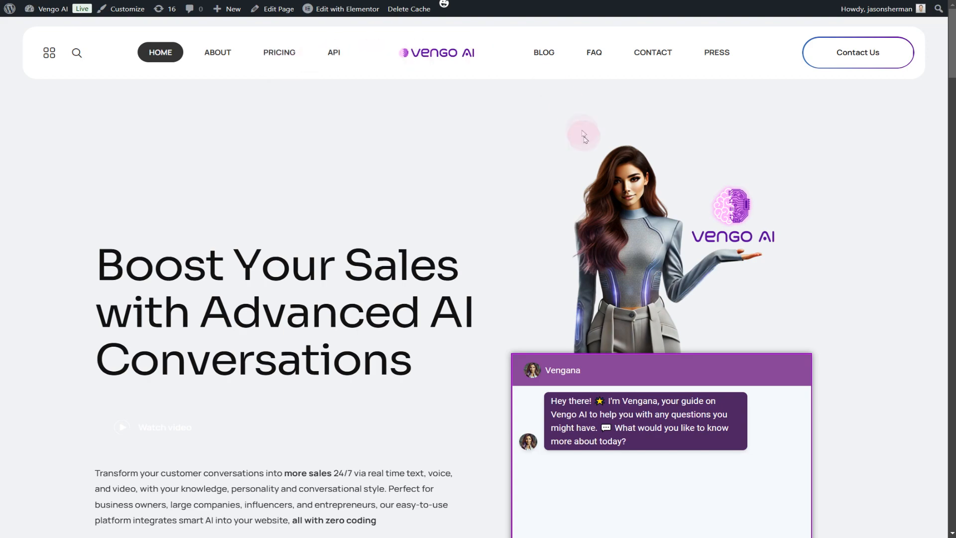
pyautogui.scroll(-3, 763, 196)
pyautogui.scroll(-10, 809, 235)
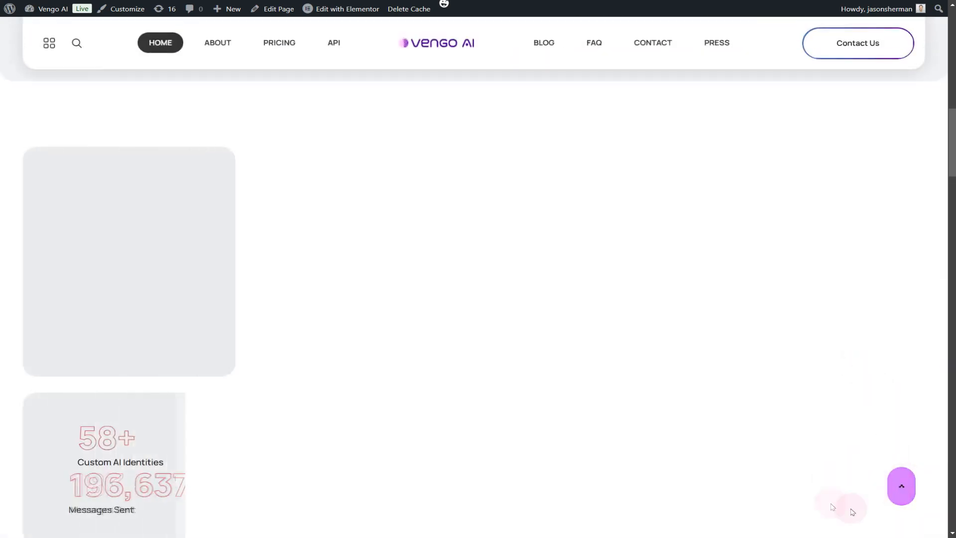
pyautogui.scroll(10, 604, 419)
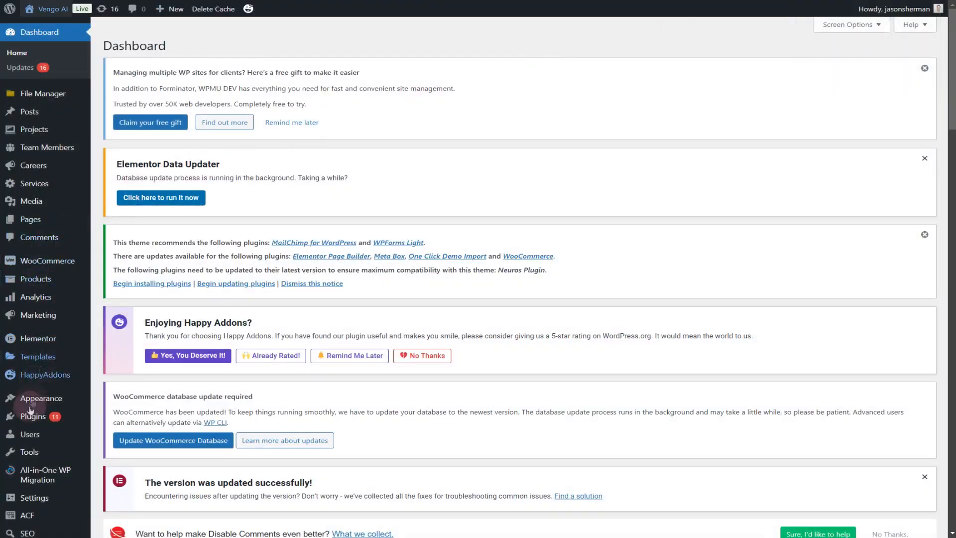
# Find Header Footer Code Manager among the WordPress site's installed plugins and copy its name
pyautogui.moveTo(30, 417)
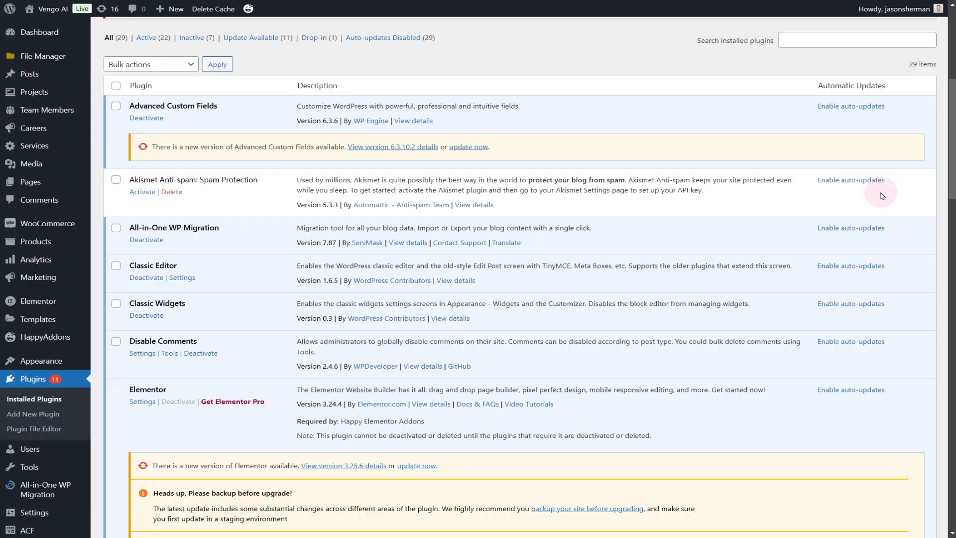
pyautogui.scroll(-6, 267, 299)
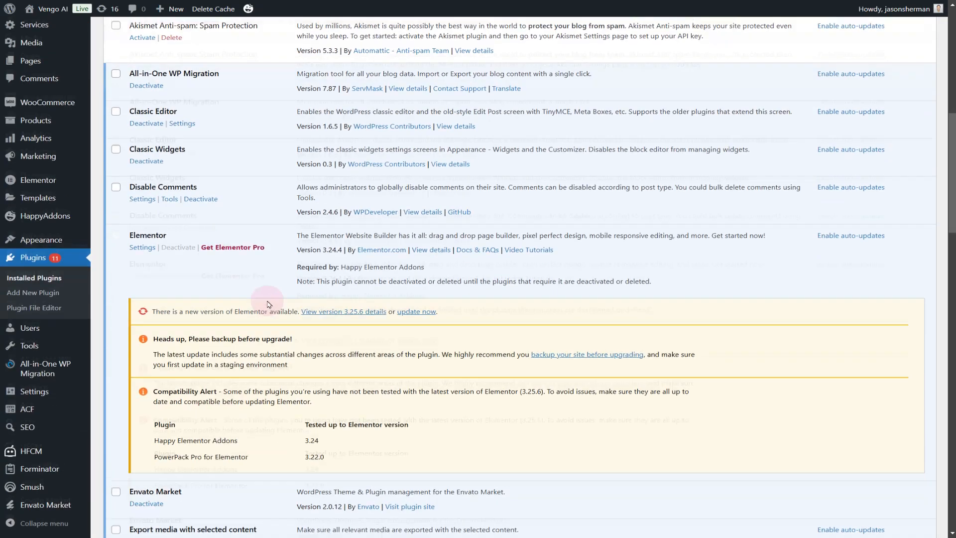
pyautogui.scroll(-6, 267, 293)
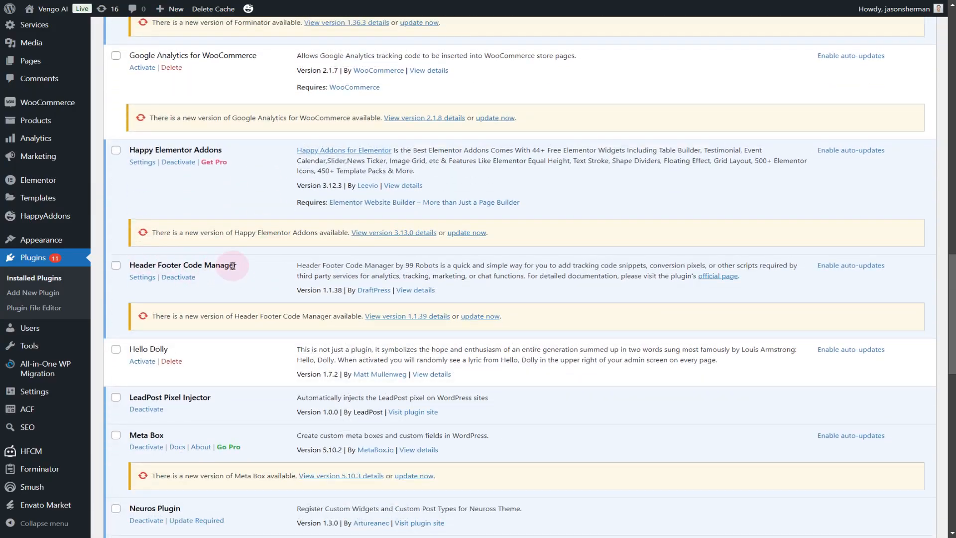
pyautogui.moveTo(236, 266); pyautogui.dragTo(129, 265)
pyautogui.hotkey('ctrl', 'c')
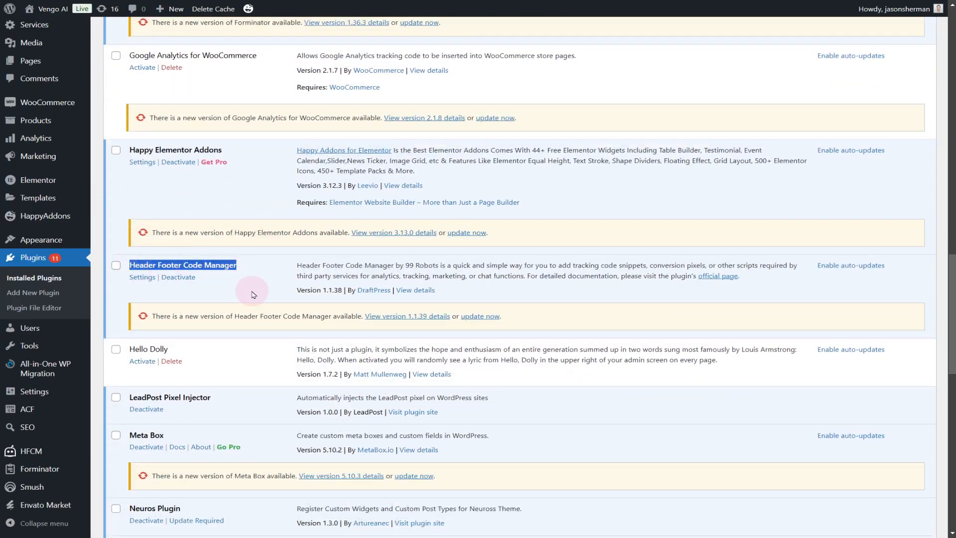
# Search the plugins available to add for "Header Footer Code Manager"
pyautogui.scroll(20, 253, 295)
pyautogui.click(185, 37)
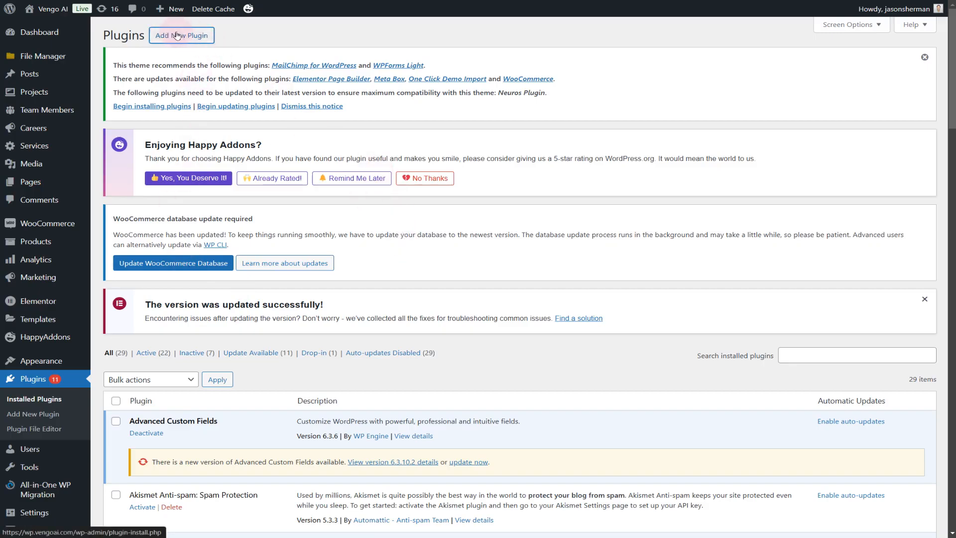
pyautogui.click(748, 216)
pyautogui.hotkey('ctrl', 'v')
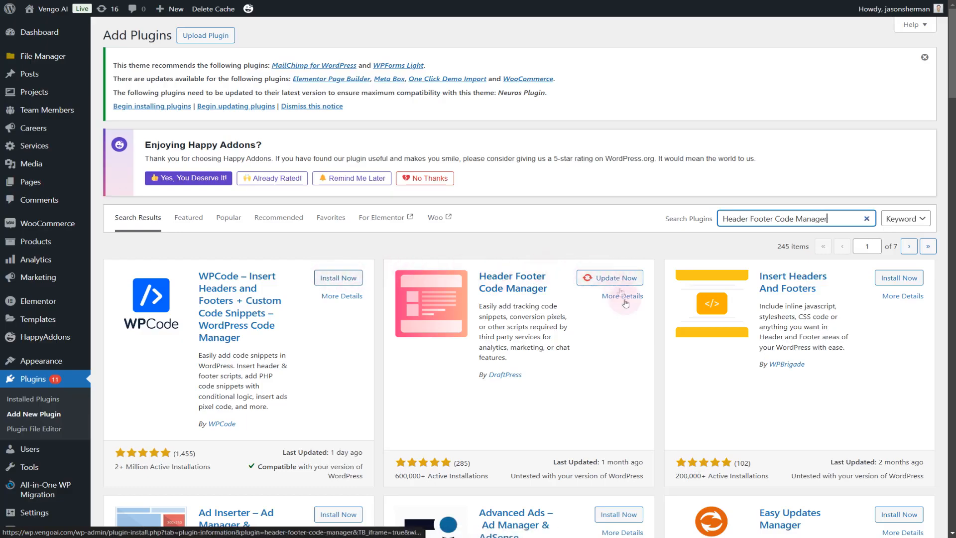
# Open the HFCM snippet list and look over the existing Vengo AI snippet's entry
pyautogui.scroll(-3, 54, 341)
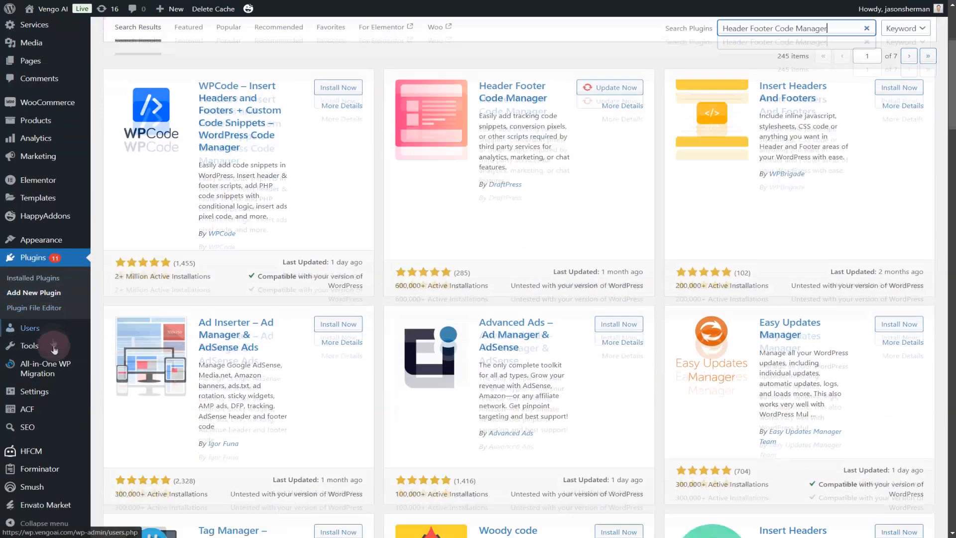
pyautogui.moveTo(35, 450)
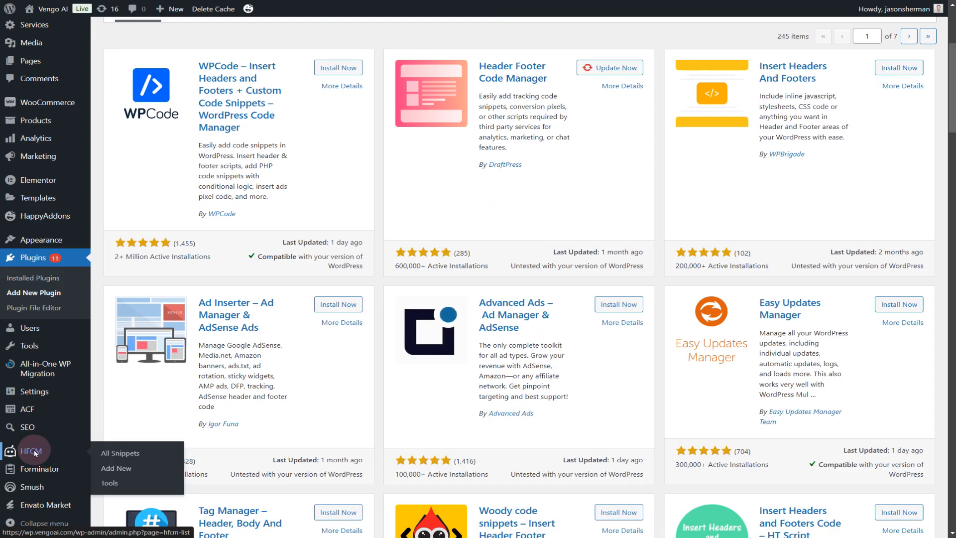
pyautogui.click(31, 450)
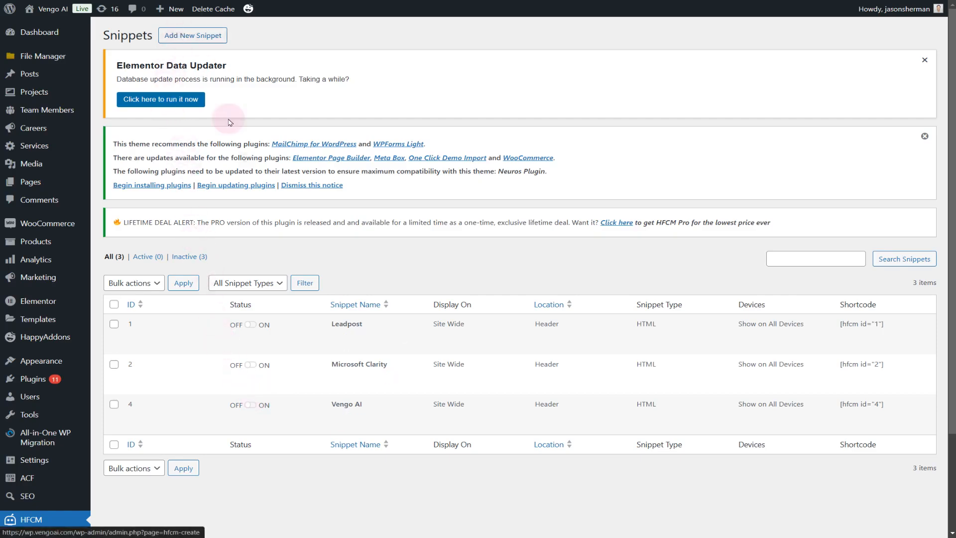
pyautogui.moveTo(187, 405)
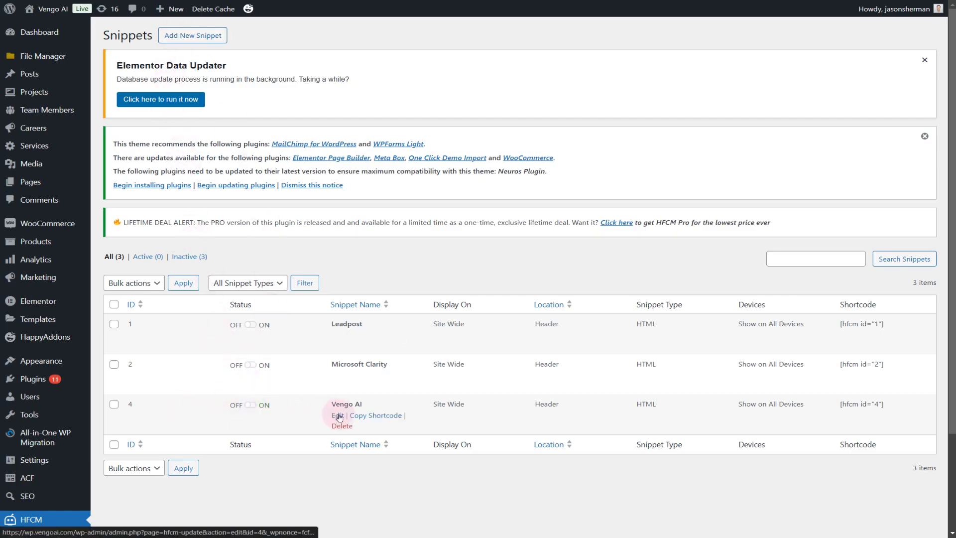
# Start a new HFCM snippet and name it "Vengo AI"
pyautogui.click(200, 35)
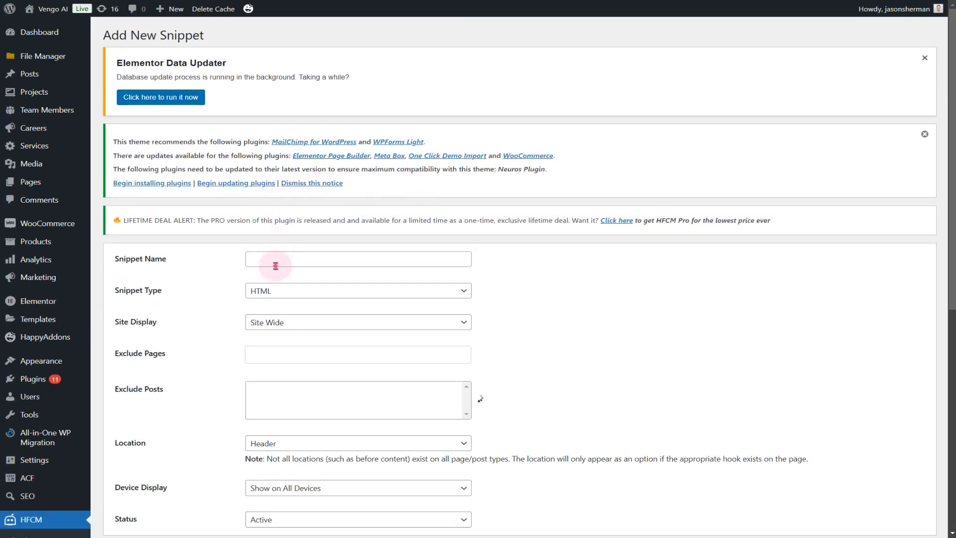
pyautogui.click(277, 264)
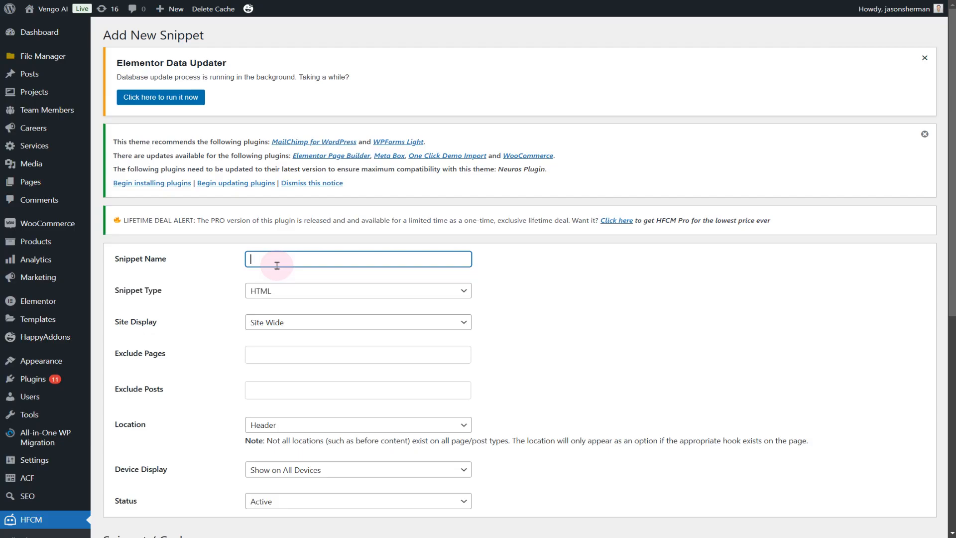
pyautogui.write('Vengo AI')
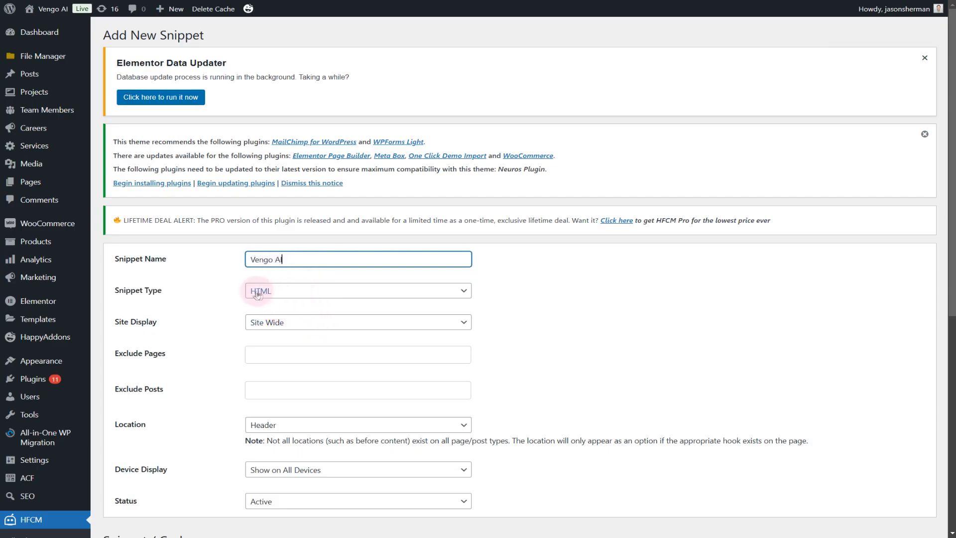
pyautogui.scroll(-5, 299, 324)
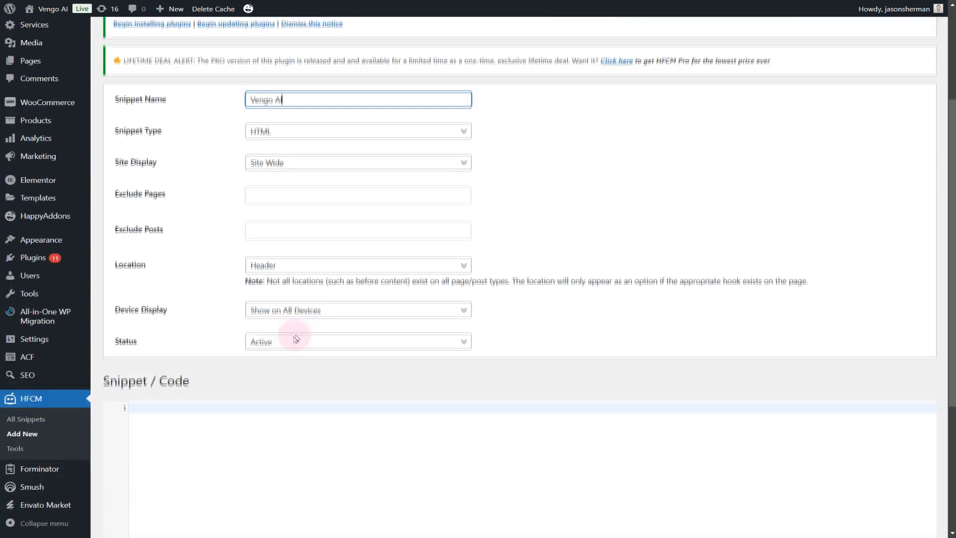
pyautogui.click(183, 326)
pyautogui.hotkey('ctrl', 'v')
pyautogui.hotkey('ctrl', 'z')
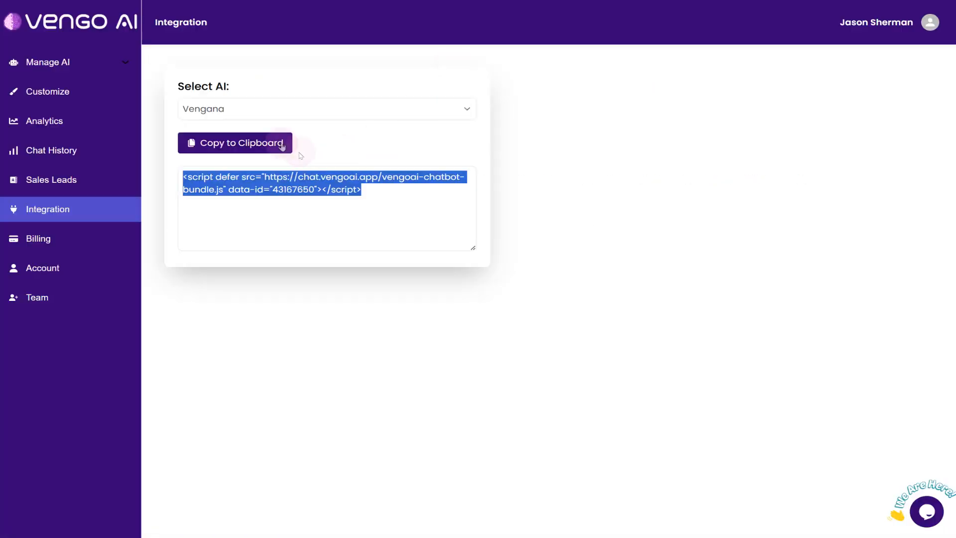
# Copy Vengana's embed script from the Vengo AI Integration page and paste it into the new snippet's code area
pyautogui.click(244, 142)
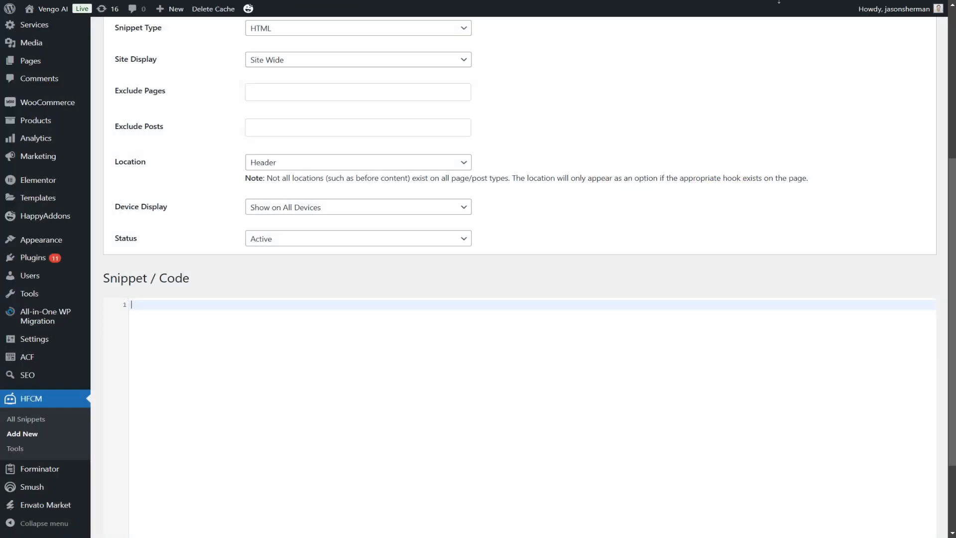
pyautogui.click(214, 324)
pyautogui.hotkey('ctrl', 'v')
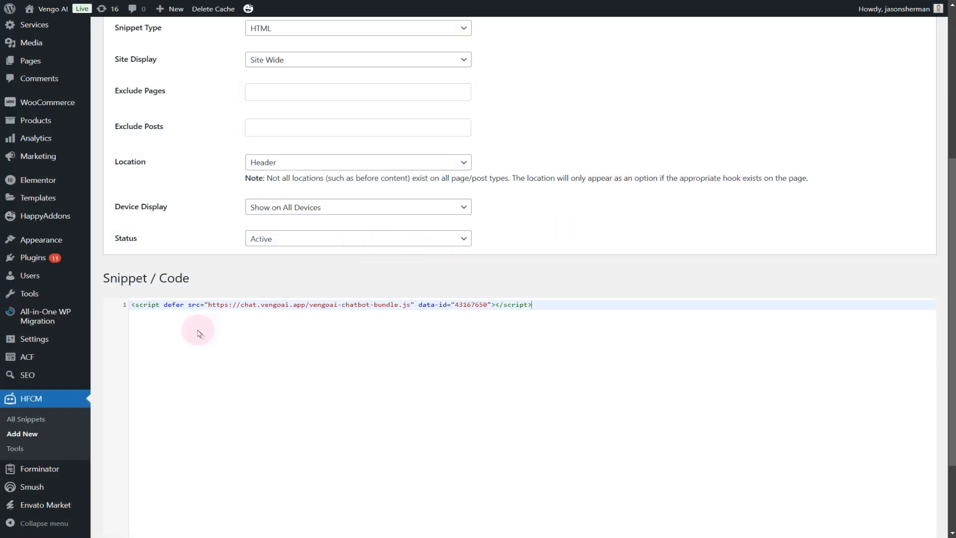
# Rename the snippet "Vengana" and save it
pyautogui.scroll(2, 214, 342)
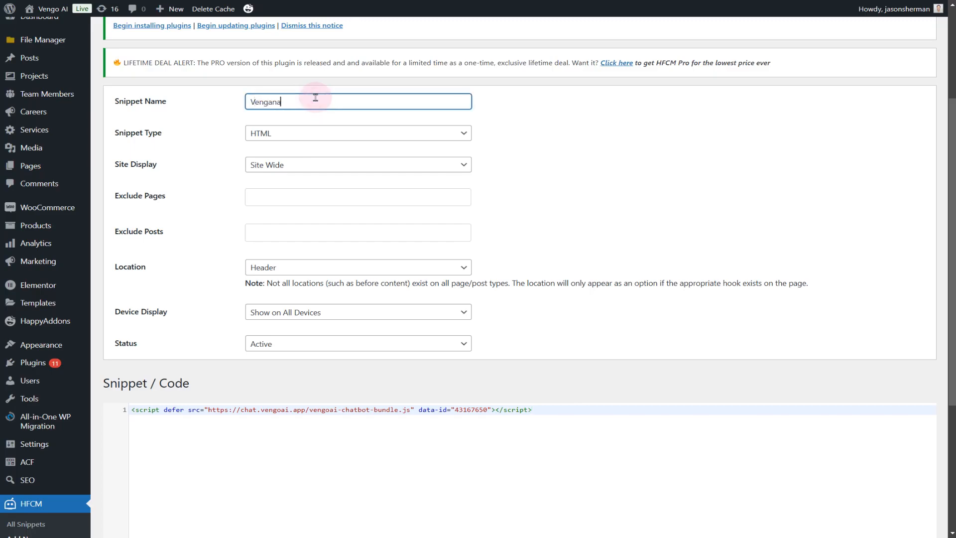
pyautogui.scroll(-4, 399, 199)
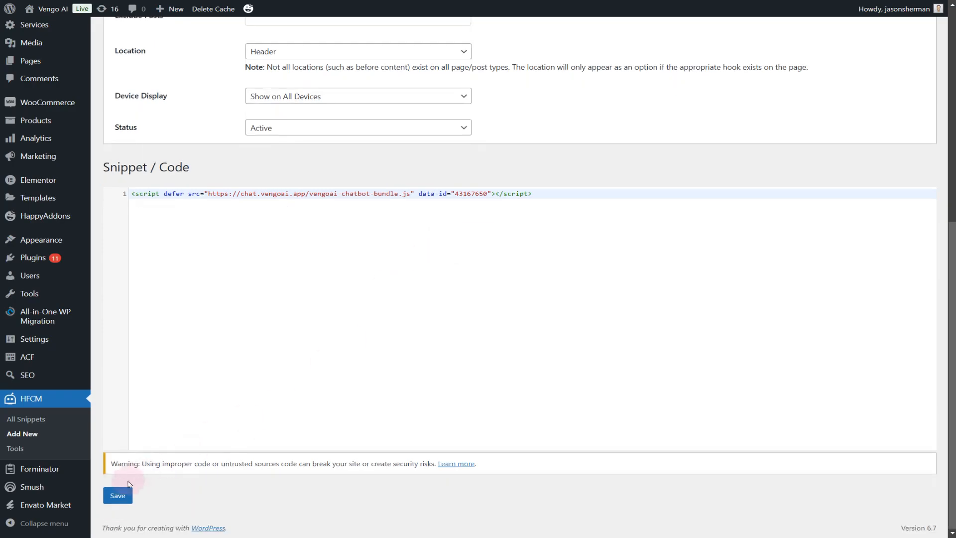
pyautogui.click(118, 496)
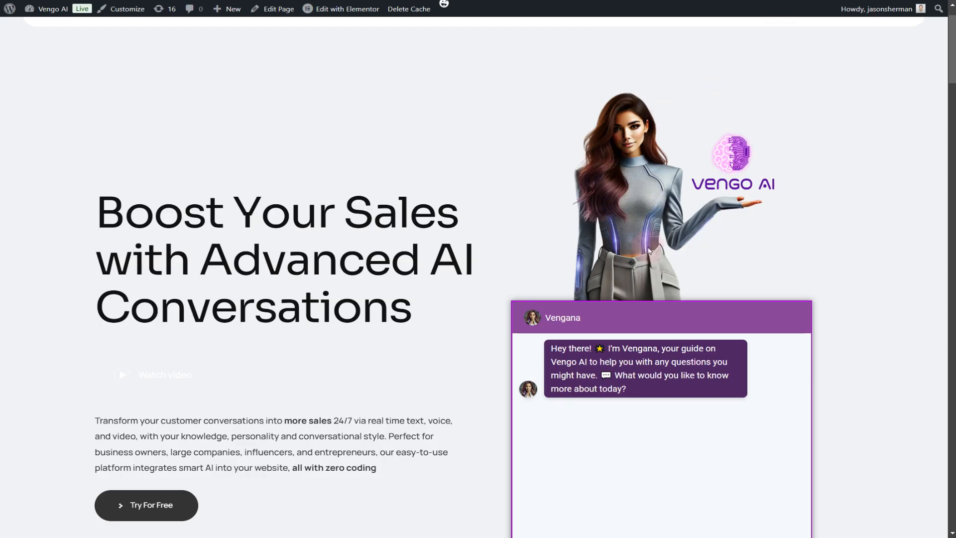
# Reload the WordPress site's homepage to check for the Vengana chat widget, and minimize the widget
pyautogui.press('F5')
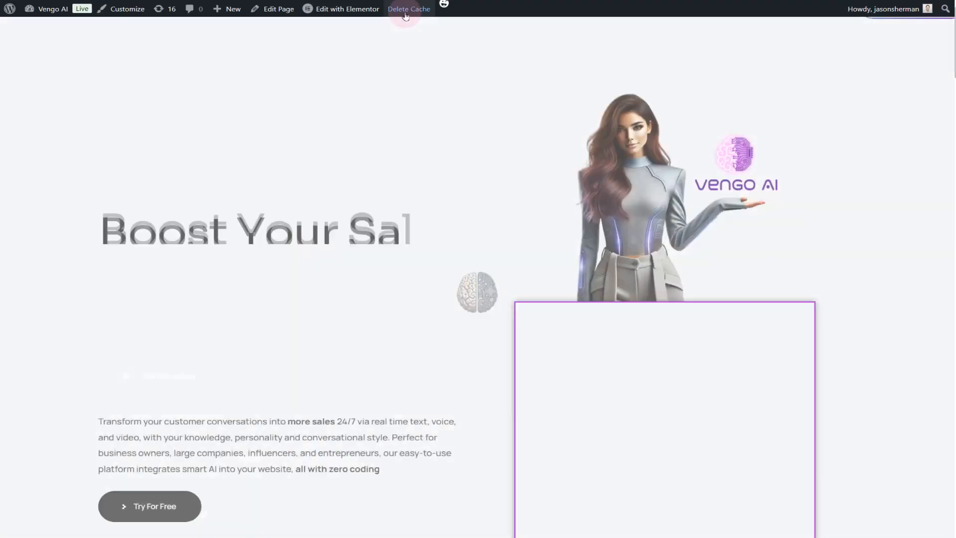
pyautogui.scroll(-10, 484, 228)
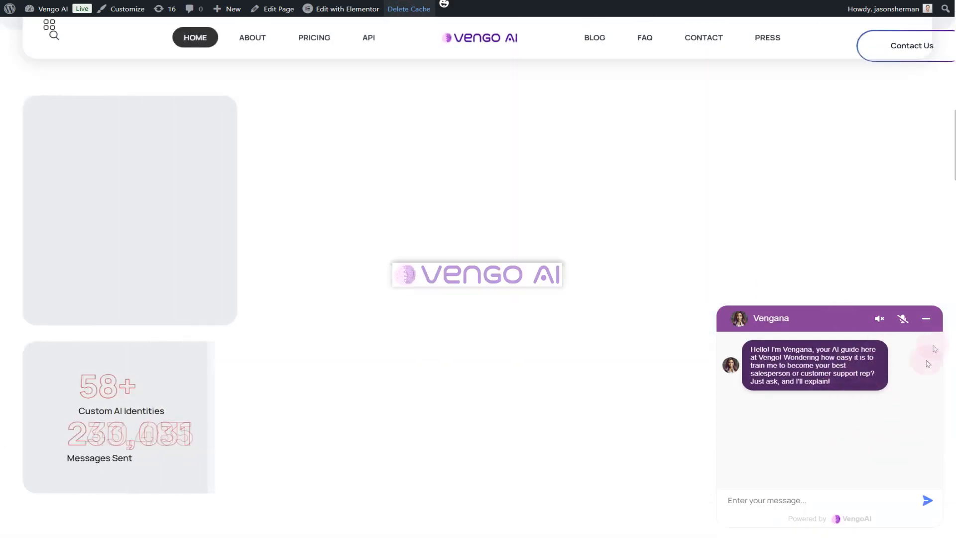
pyautogui.click(926, 317)
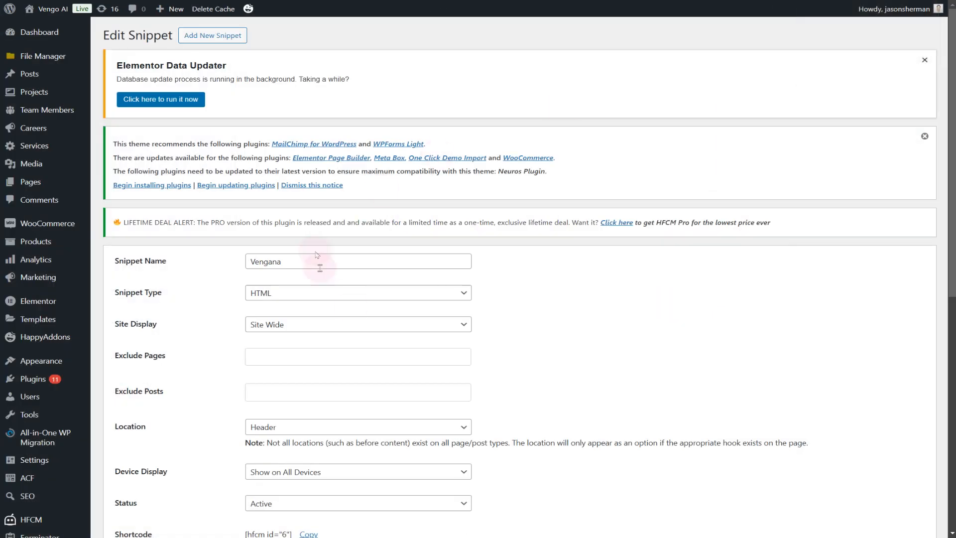
# Return to the saved Vengana snippet and review its settings and embed script
pyautogui.scroll(-4, 348, 269)
pyautogui.scroll(4, 395, 241)
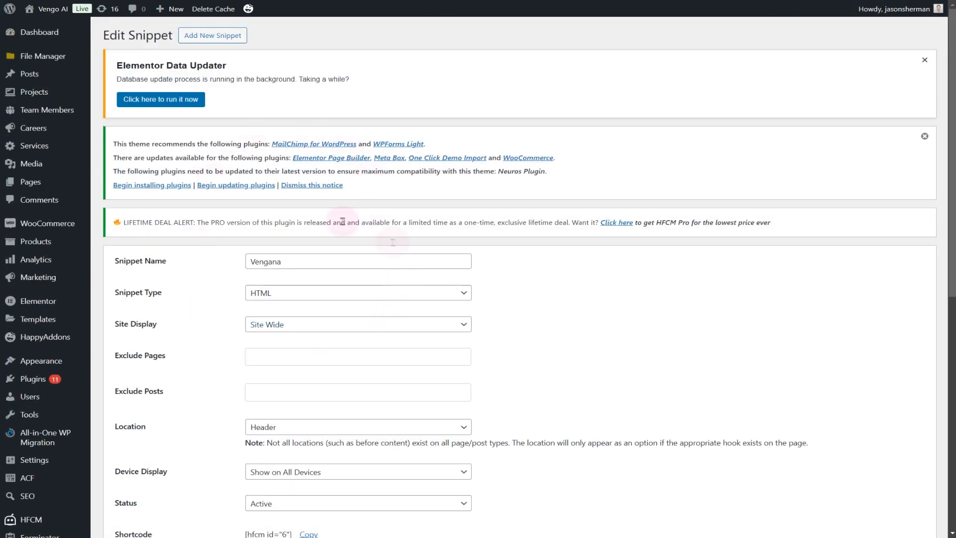
pyautogui.scroll(-7, 277, 298)
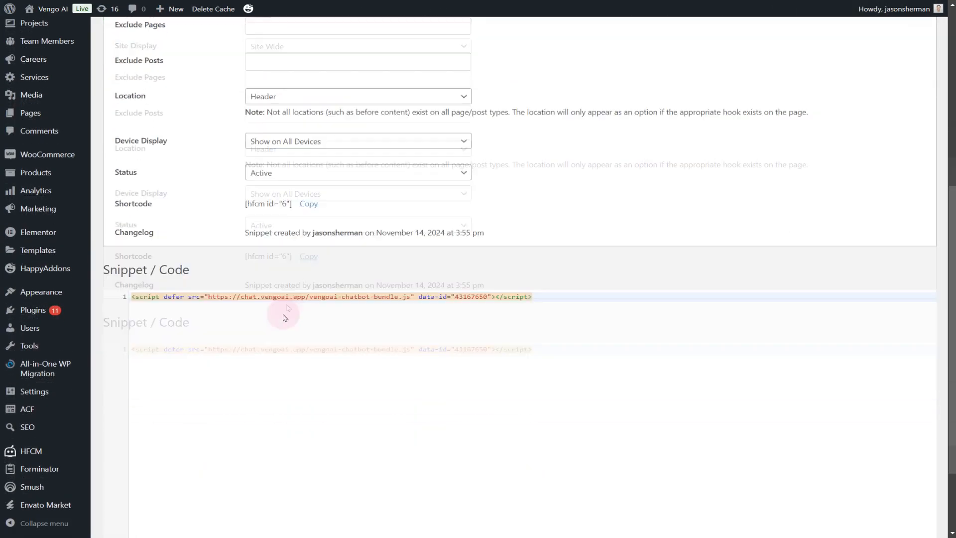
pyautogui.click(294, 278)
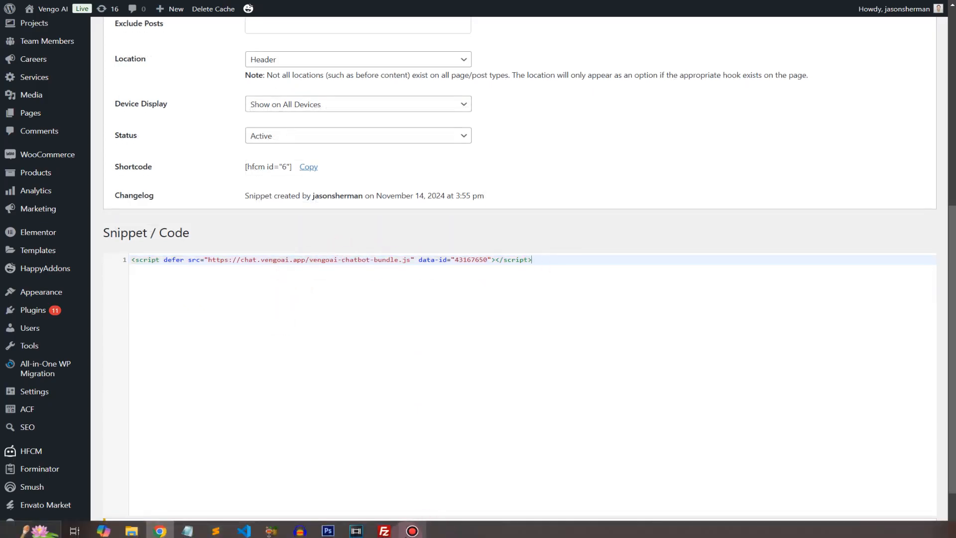
# Switch to index.html in Visual Studio Code, highlight the chat widget block above the closing body tag, and return to the WordPress snippet
pyautogui.click(245, 530)
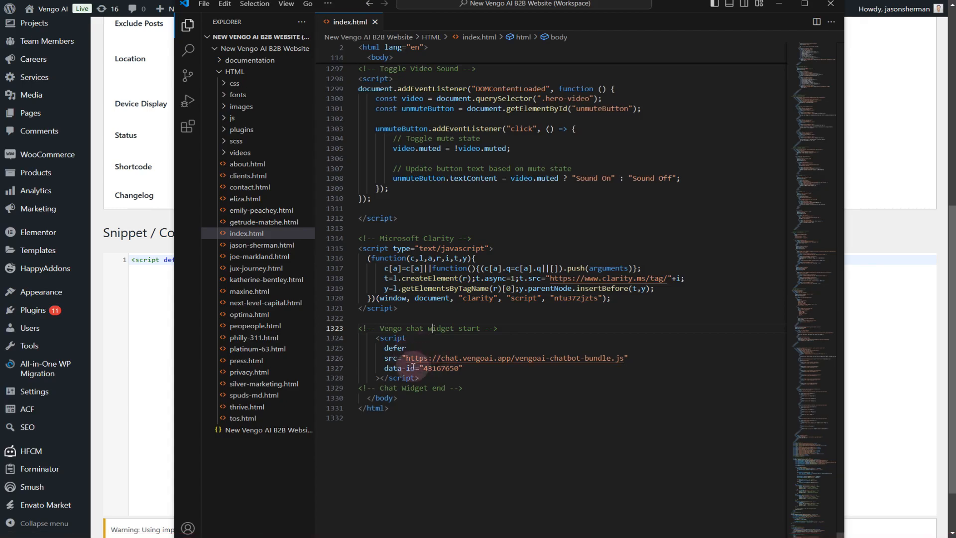
pyautogui.moveTo(401, 411); pyautogui.dragTo(352, 396)
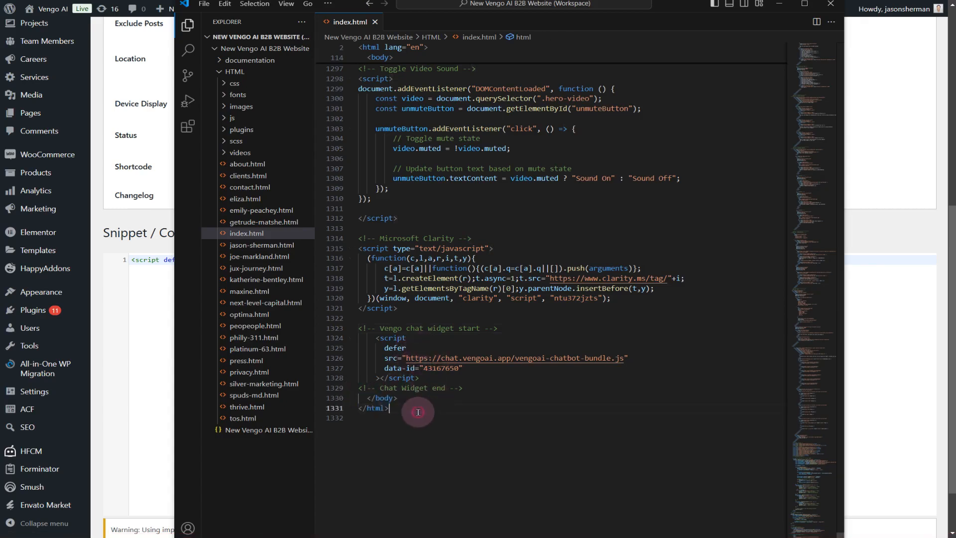
pyautogui.moveTo(485, 388); pyautogui.dragTo(351, 329)
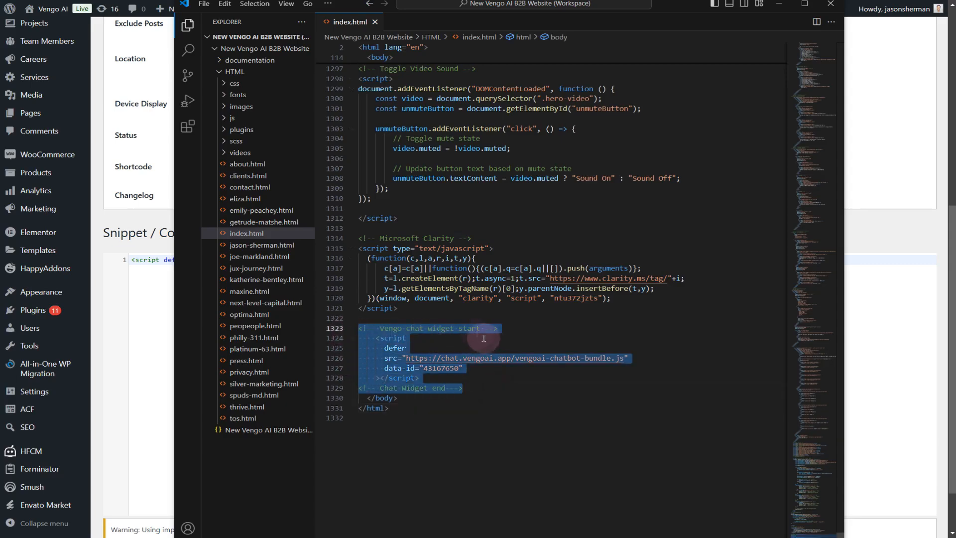
pyautogui.click(906, 145)
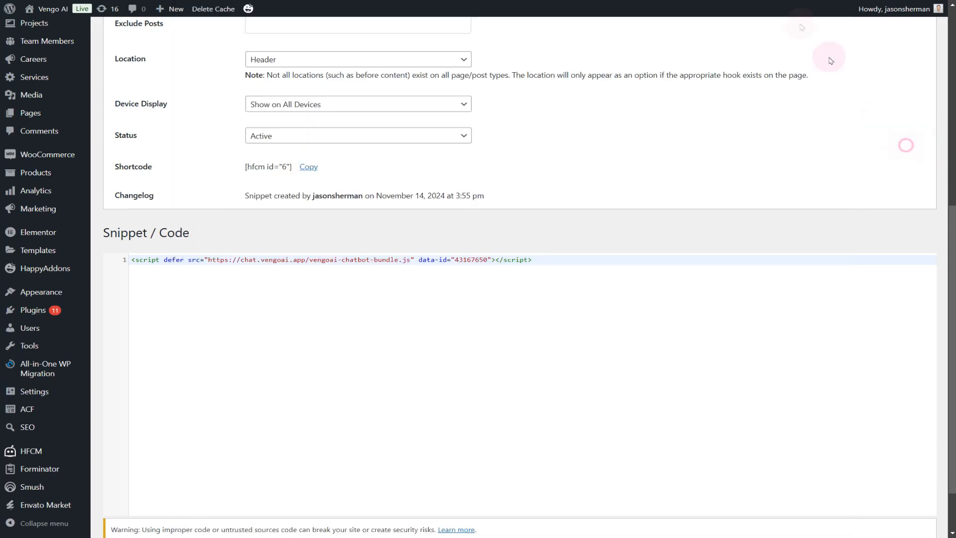
pyautogui.scroll(5, 458, 125)
pyautogui.scroll(-4, 456, 220)
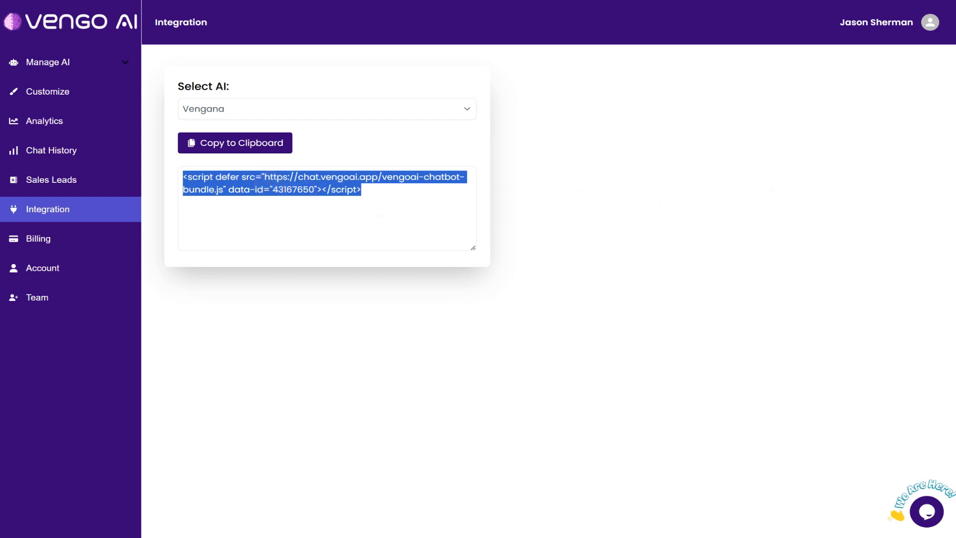
# Switch to the Vengo AI chat history and select the second AI in the list
pyautogui.click(85, 150)
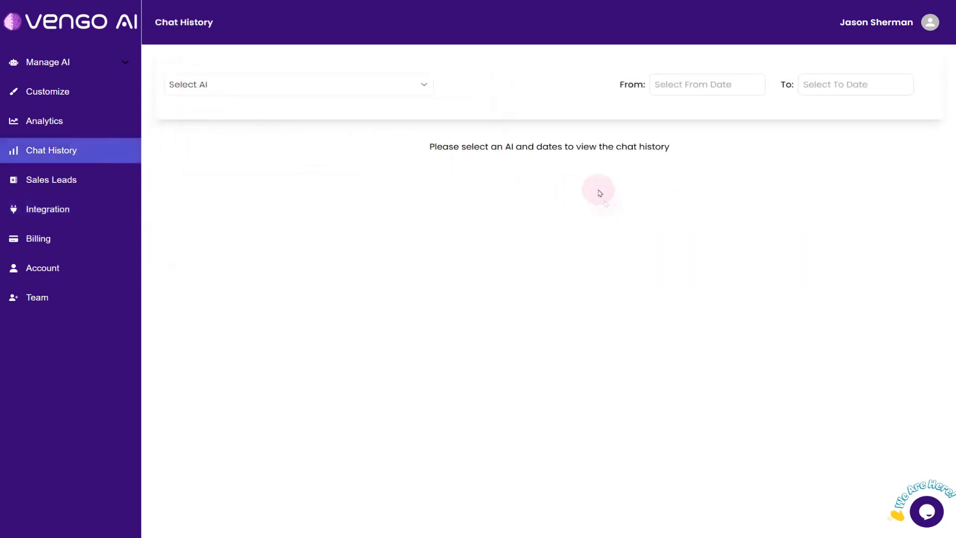
pyautogui.moveTo(431, 148); pyautogui.dragTo(694, 155)
pyautogui.click(694, 156)
pyautogui.click(416, 86)
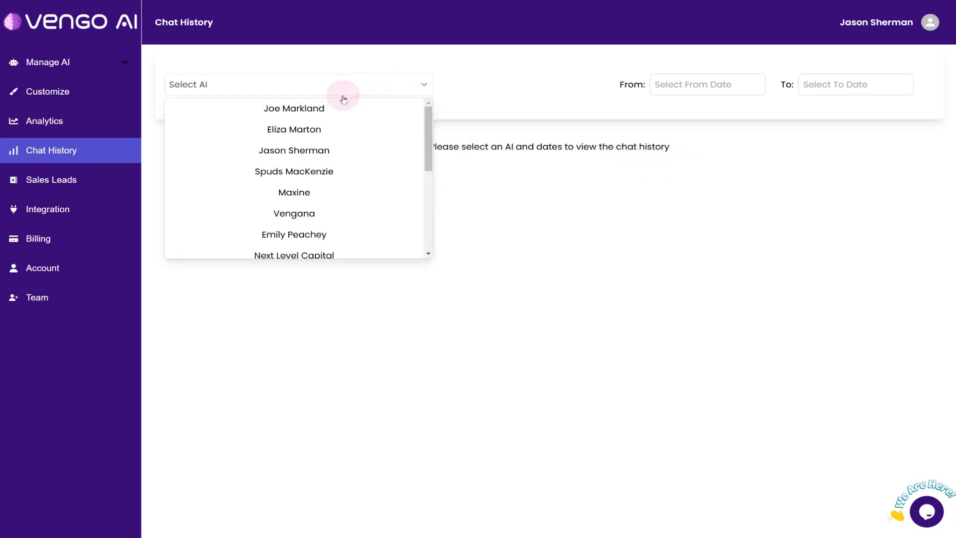
pyautogui.click(301, 129)
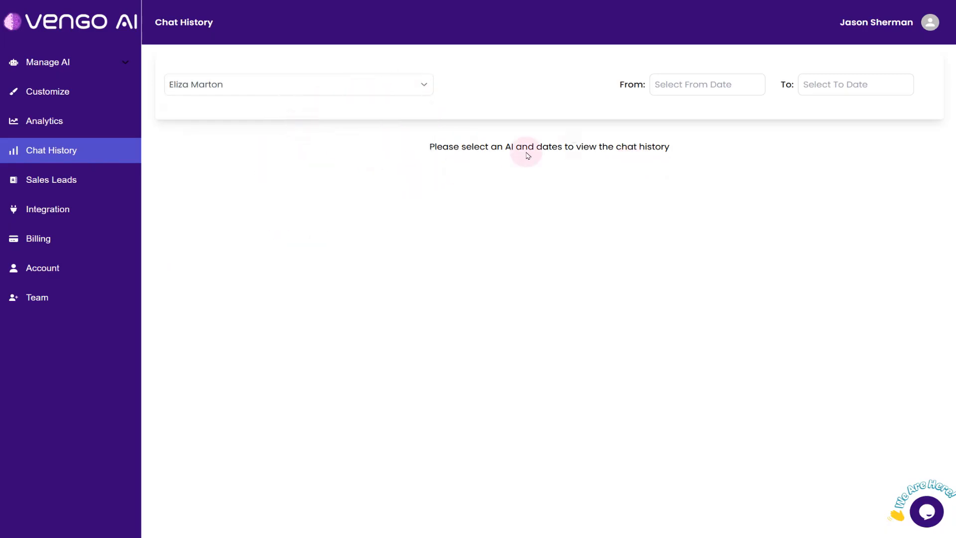
# Set the chat history date range from 2024-10-01 to 2024-11-14
pyautogui.click(674, 88)
pyautogui.click(659, 107)
pyautogui.click(713, 139)
pyautogui.click(817, 97)
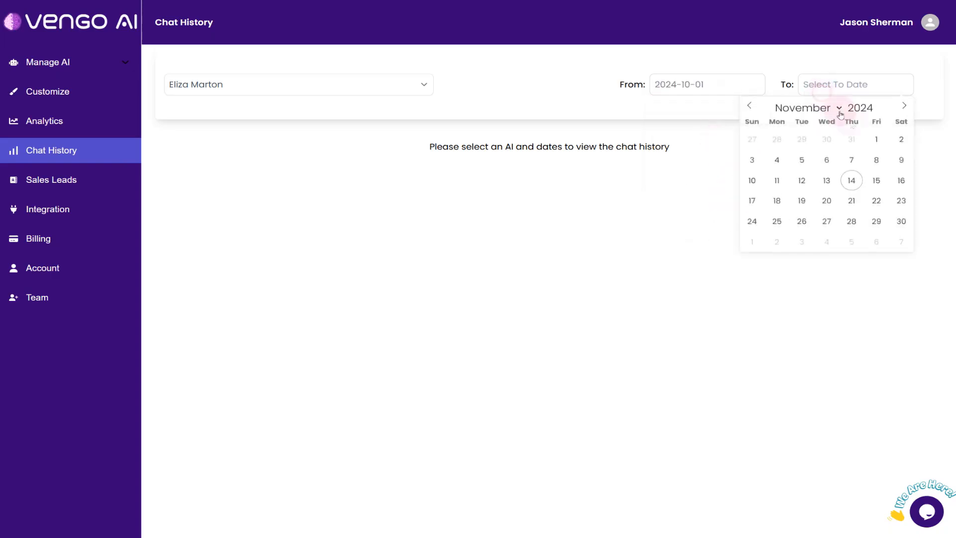
pyautogui.click(851, 181)
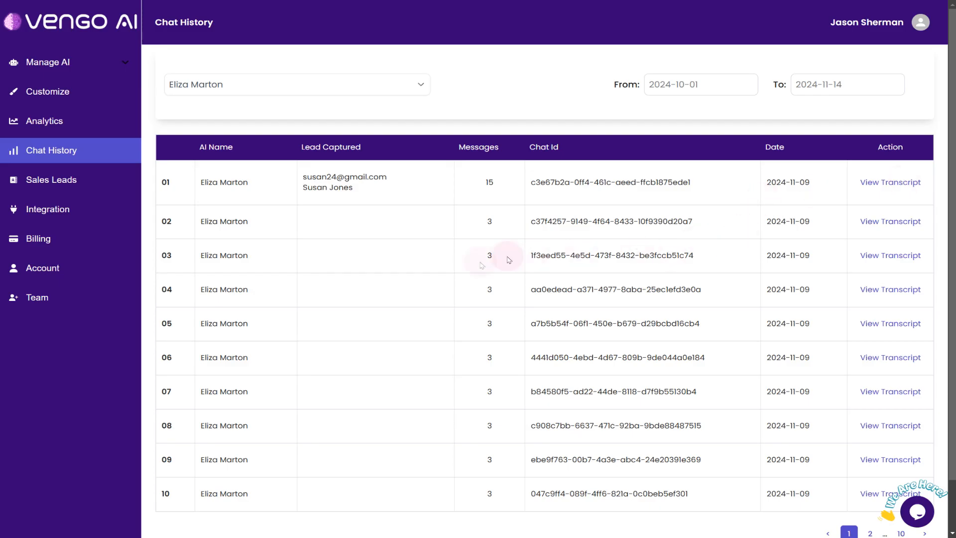
# Review the first page of chats and highlight the captured lead's details in row 01
pyautogui.scroll(-1, 438, 258)
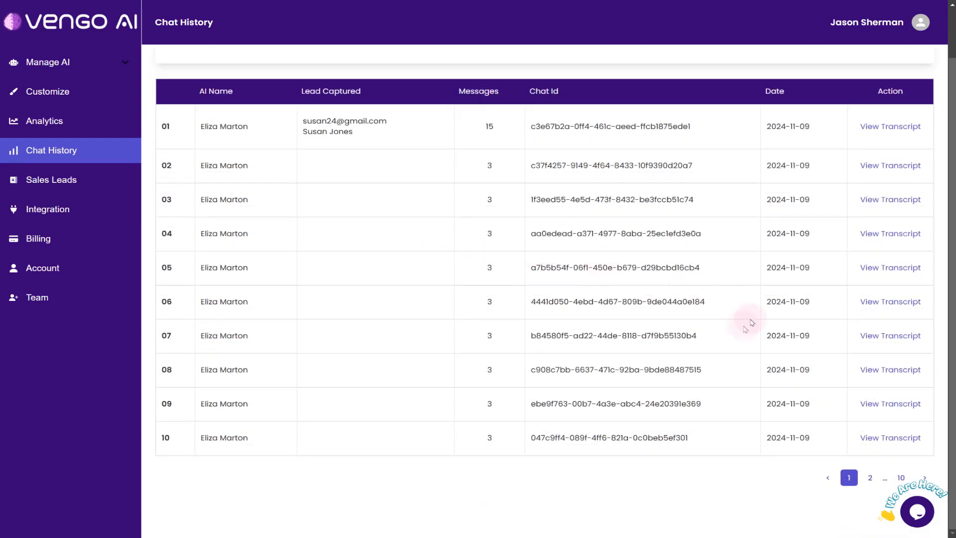
pyautogui.scroll(1, 445, 298)
pyautogui.moveTo(303, 176); pyautogui.dragTo(386, 197)
pyautogui.click(322, 158)
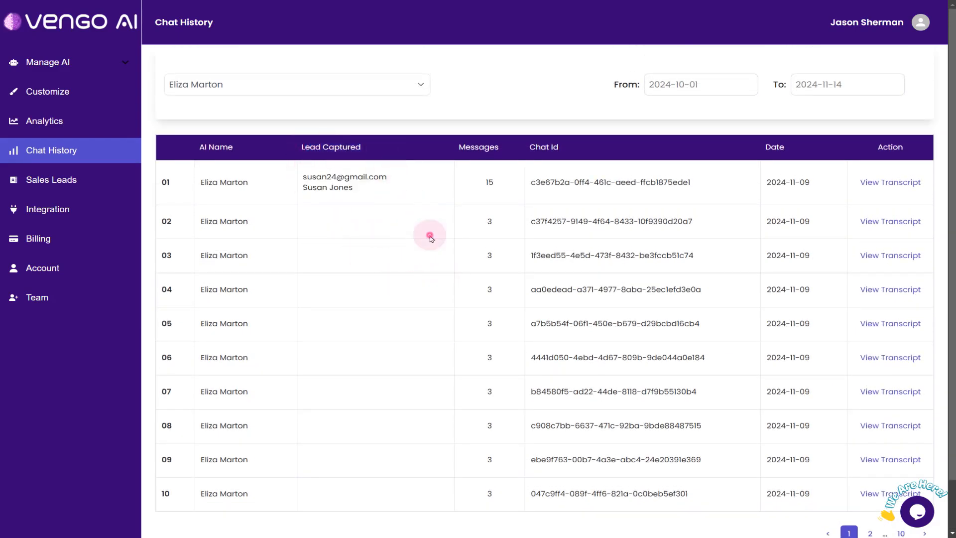
# Go to page 2 of the chat history and highlight the message count and captured lead of chat 18
pyautogui.scroll(-2, 438, 239)
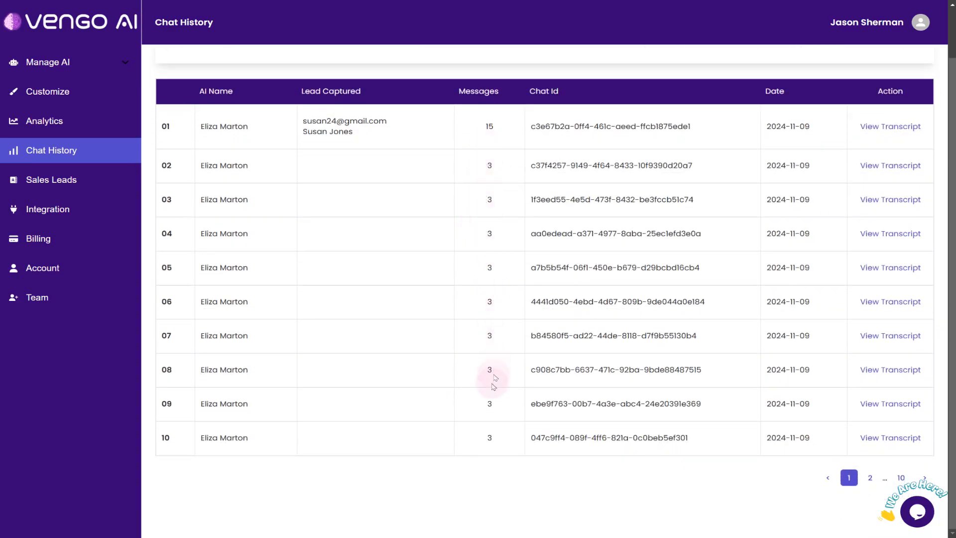
pyautogui.click(871, 479)
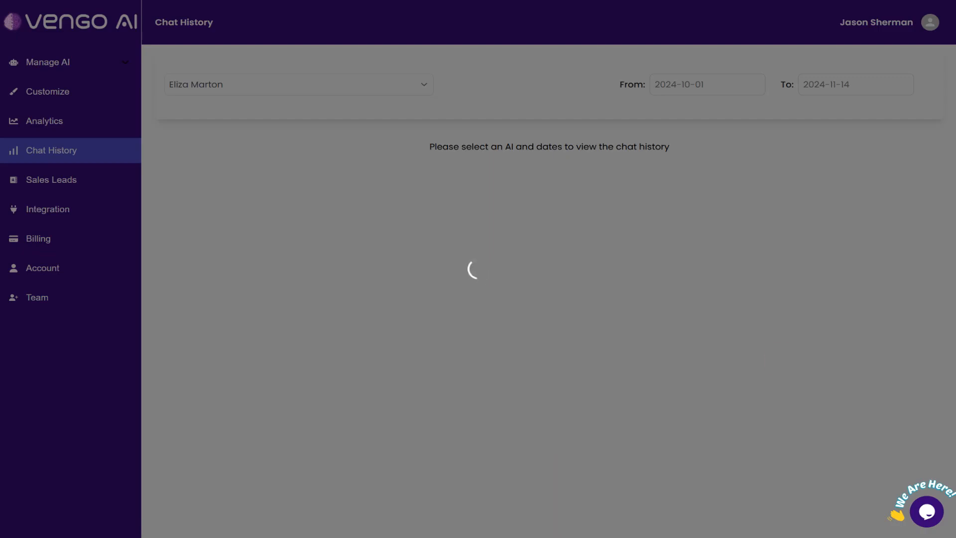
pyautogui.scroll(-1, 648, 301)
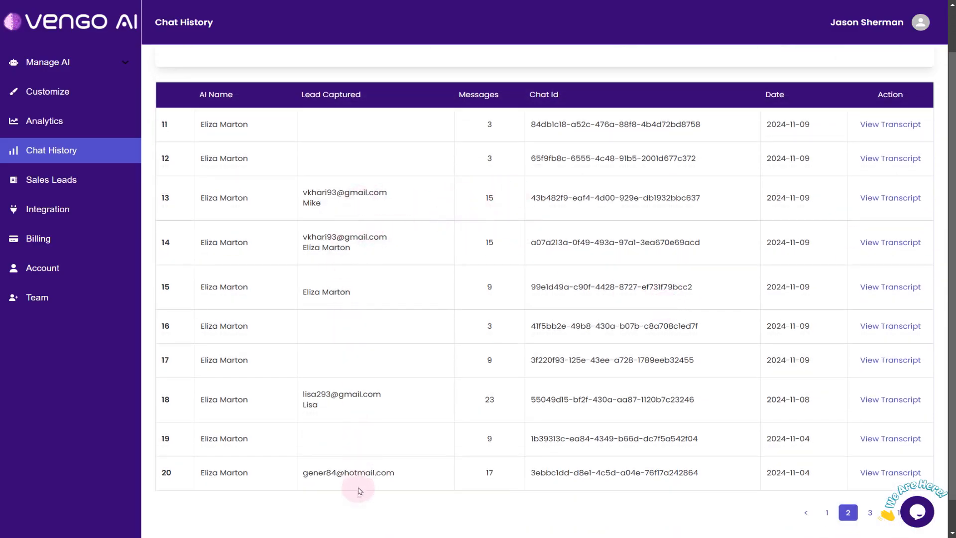
pyautogui.doubleClick(490, 400)
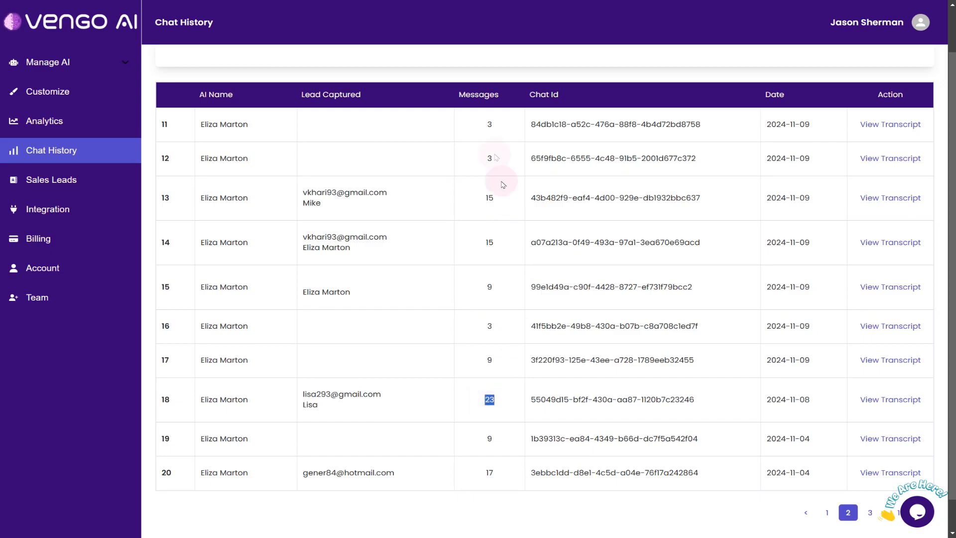
pyautogui.moveTo(465, 94); pyautogui.dragTo(498, 95)
pyautogui.doubleClick(490, 397)
pyautogui.moveTo(322, 406); pyautogui.dragTo(302, 390)
pyautogui.click(333, 396)
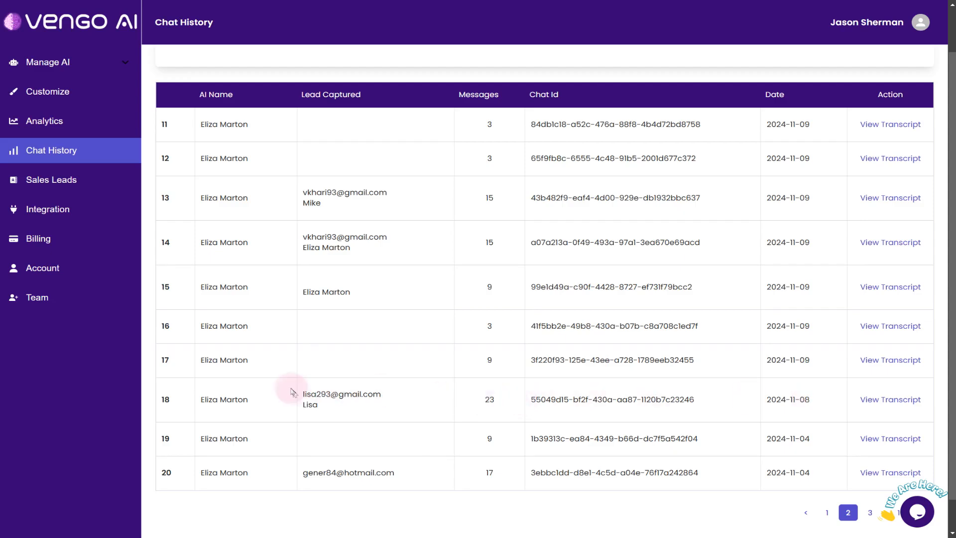
# Open the transcript of chat 18 and highlight the AI's greeting and the customer's first message
pyautogui.click(889, 399)
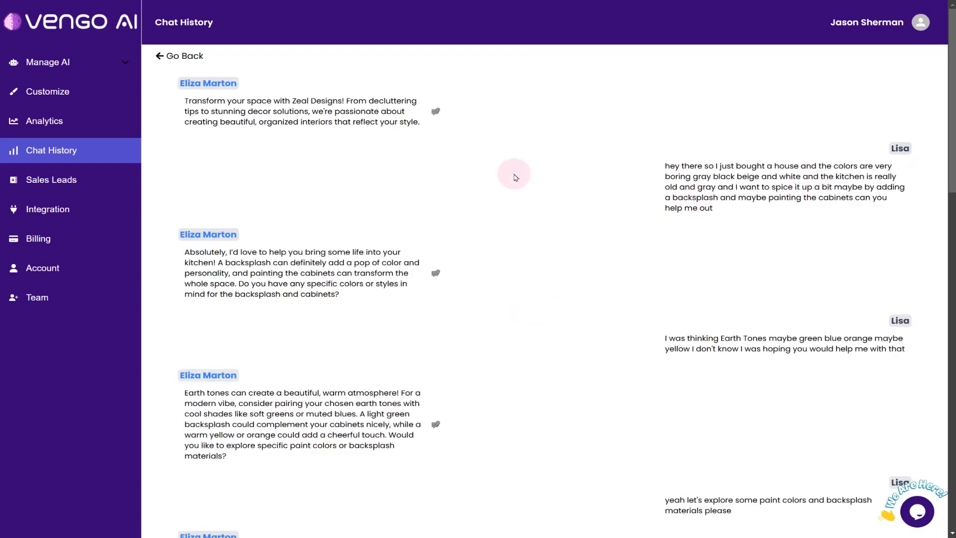
pyautogui.moveTo(179, 85); pyautogui.dragTo(357, 131)
pyautogui.click(358, 131)
pyautogui.moveTo(669, 144); pyautogui.dragTo(903, 209)
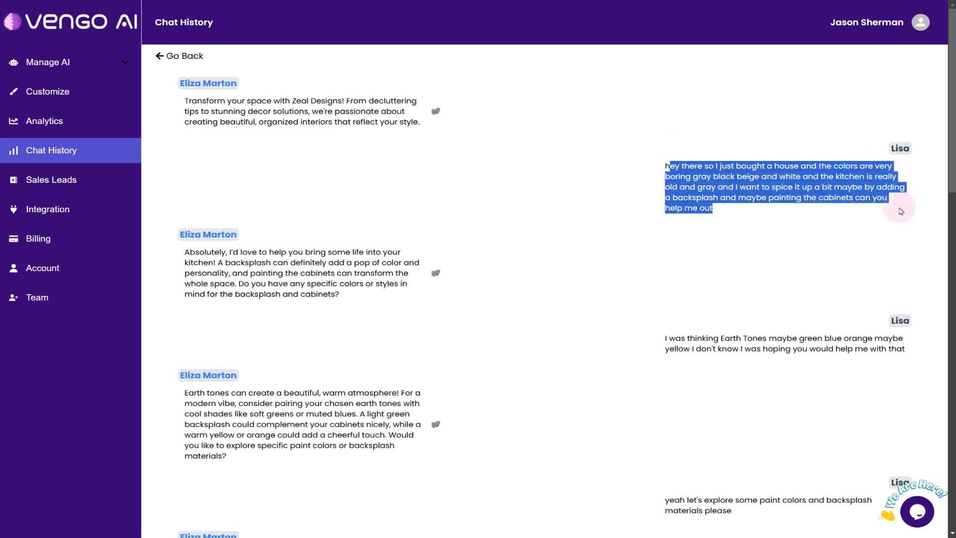
pyautogui.click(696, 255)
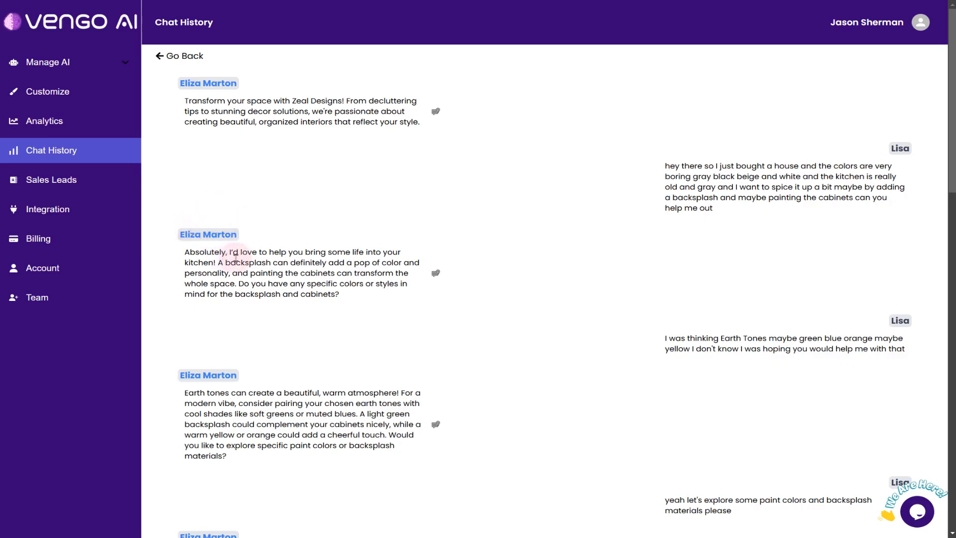
# Read further through the transcript and highlight the AI's reply about paint colors and terracotta tiles
pyautogui.scroll(-2, 538, 278)
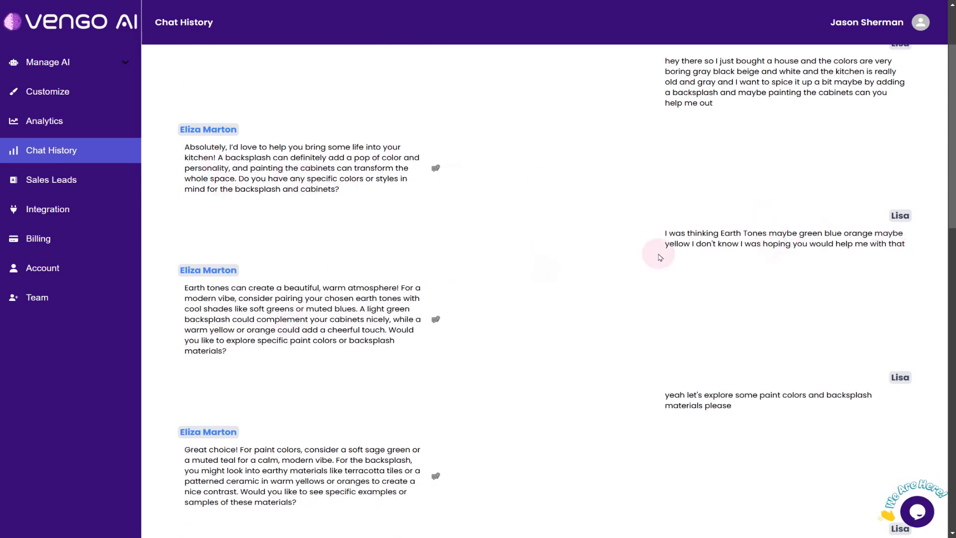
pyautogui.scroll(-3, 647, 296)
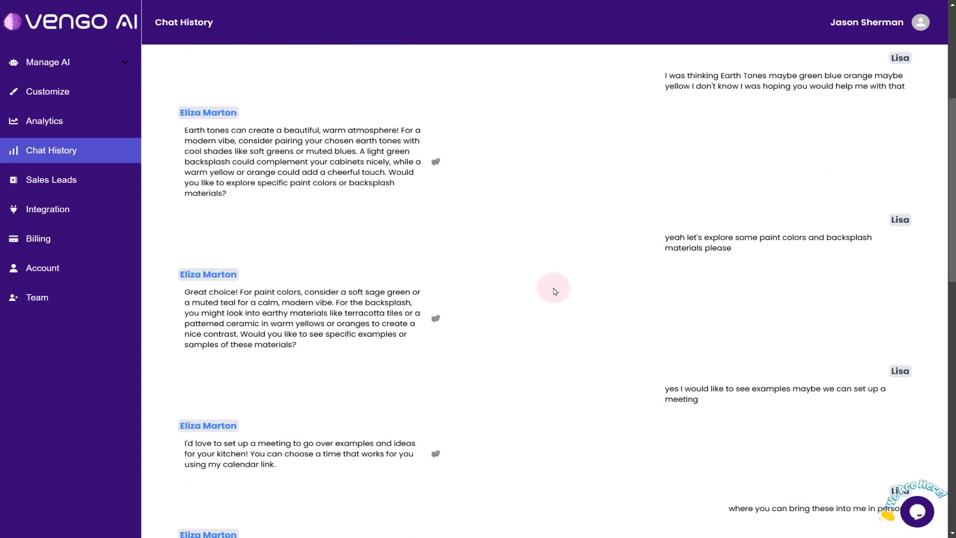
pyautogui.scroll(-4, 556, 289)
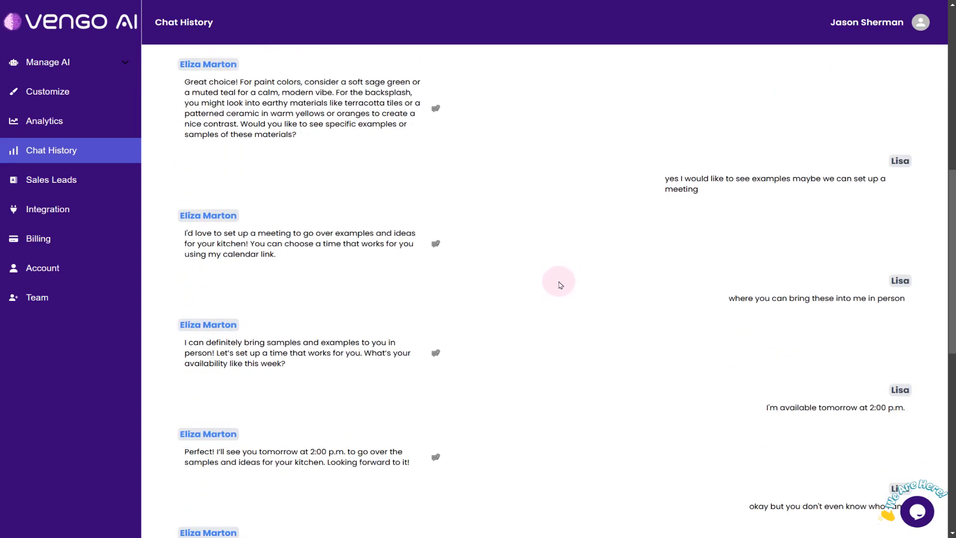
pyautogui.scroll(2, 559, 281)
pyautogui.moveTo(179, 188); pyautogui.dragTo(314, 248)
pyautogui.click(313, 245)
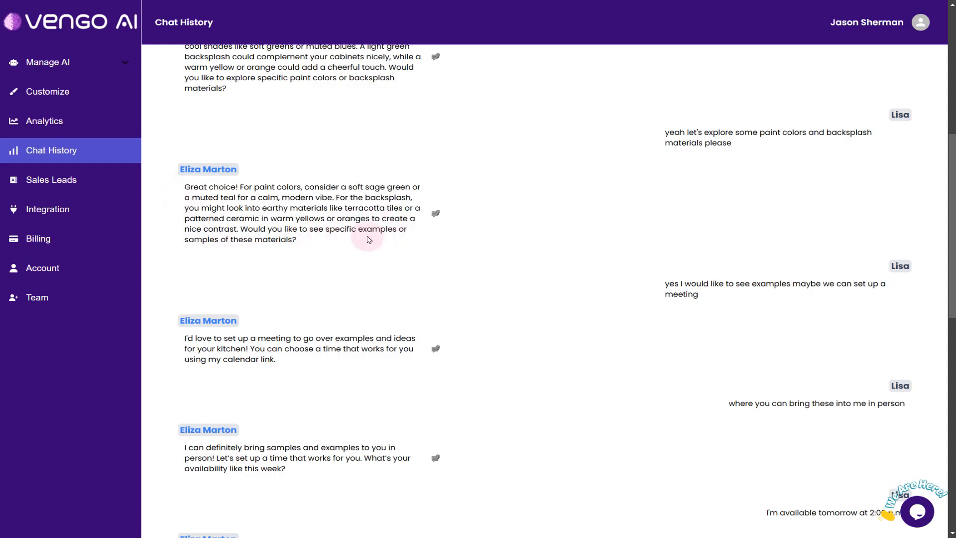
pyautogui.moveTo(329, 208); pyautogui.dragTo(403, 207)
pyautogui.click(398, 208)
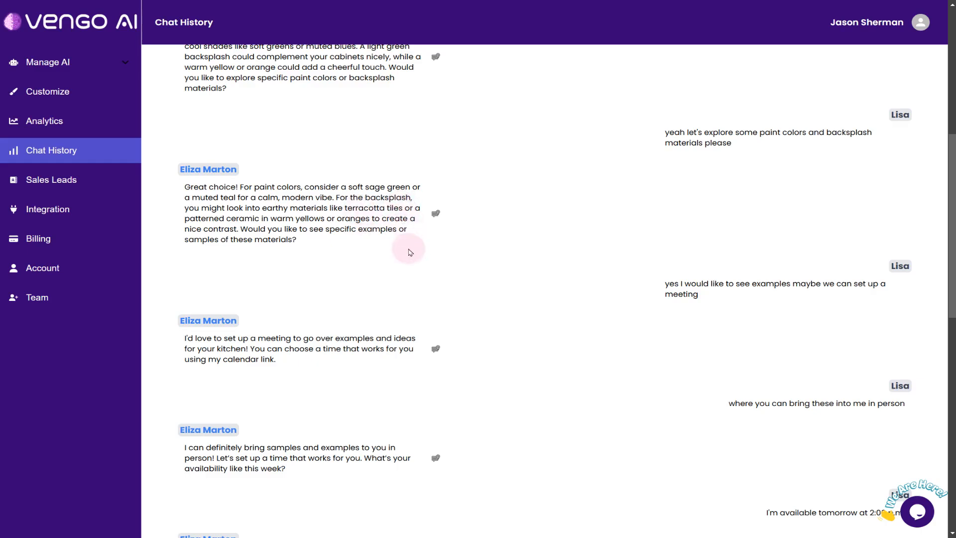
# Dictate a suggestion for the terracotta tiles reply to mention other types of tiles as well, and dismiss it without submitting
pyautogui.click(434, 214)
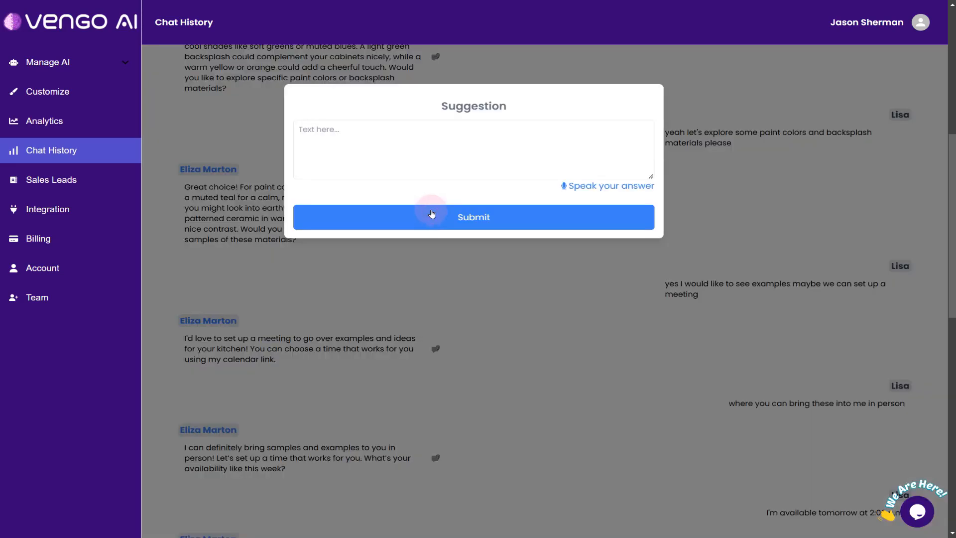
pyautogui.click(380, 147)
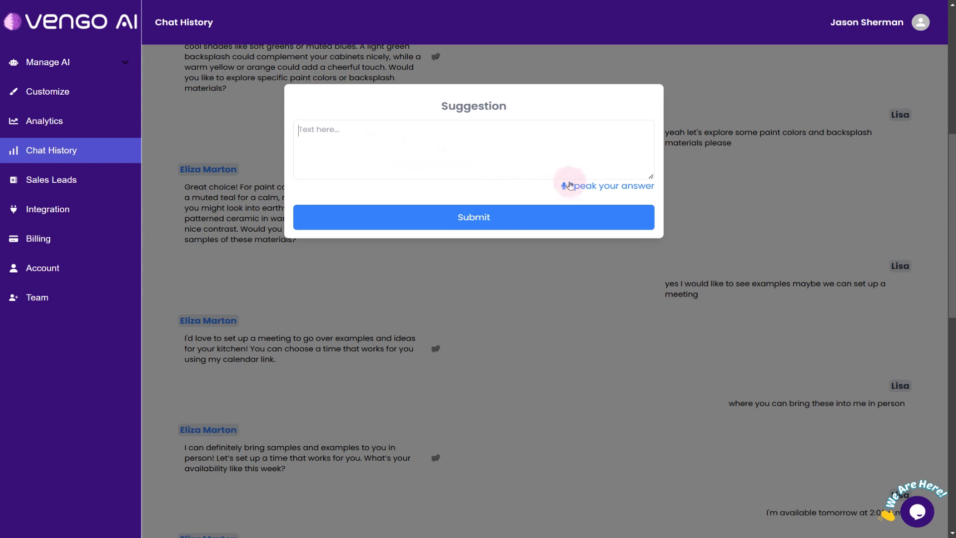
pyautogui.click(594, 188)
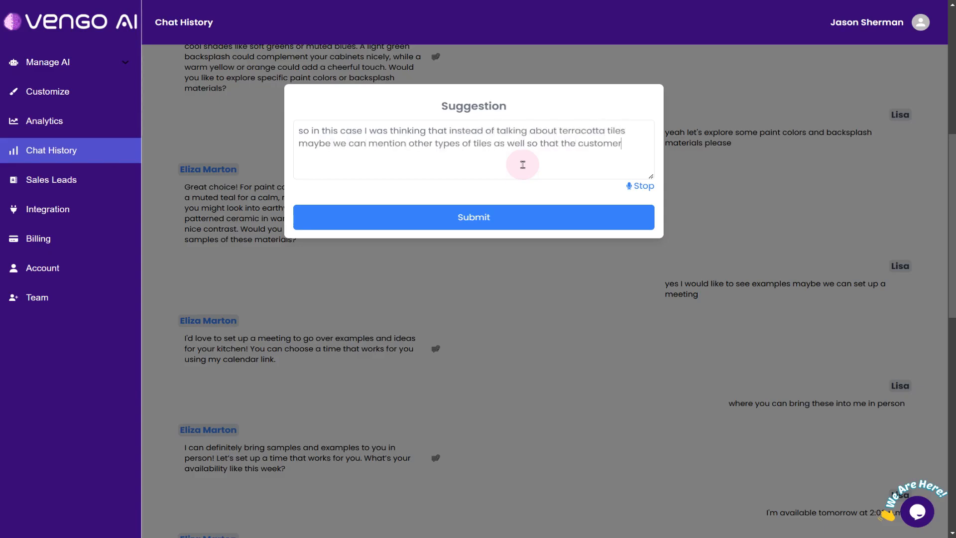
pyautogui.click(633, 186)
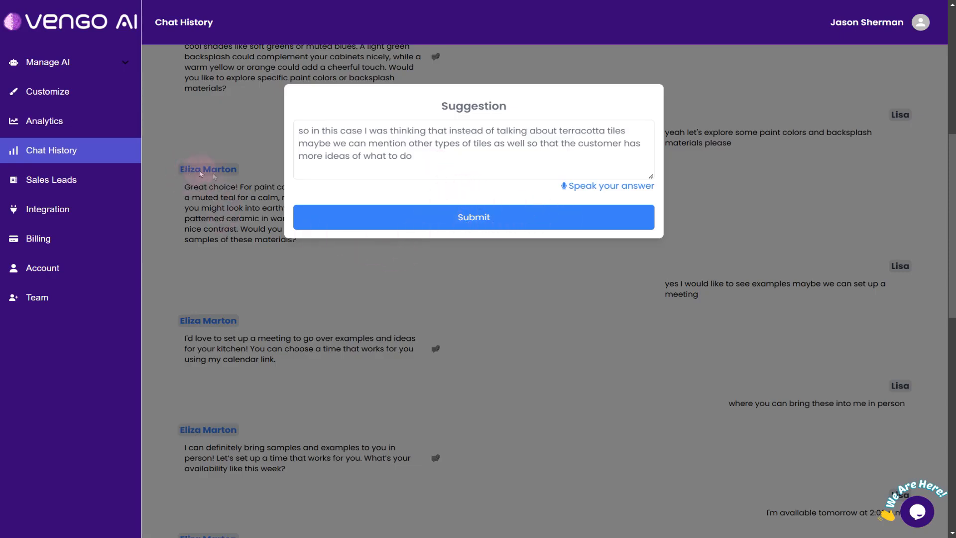
pyautogui.click(219, 194)
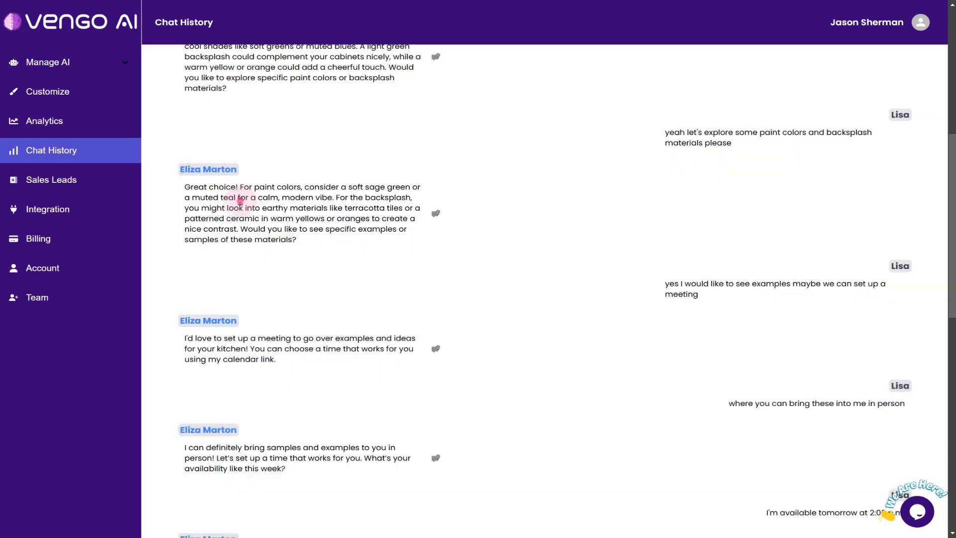
# Highlight the full terracotta tiles reply again and look through the rest of the transcript
pyautogui.moveTo(183, 189); pyautogui.dragTo(318, 250)
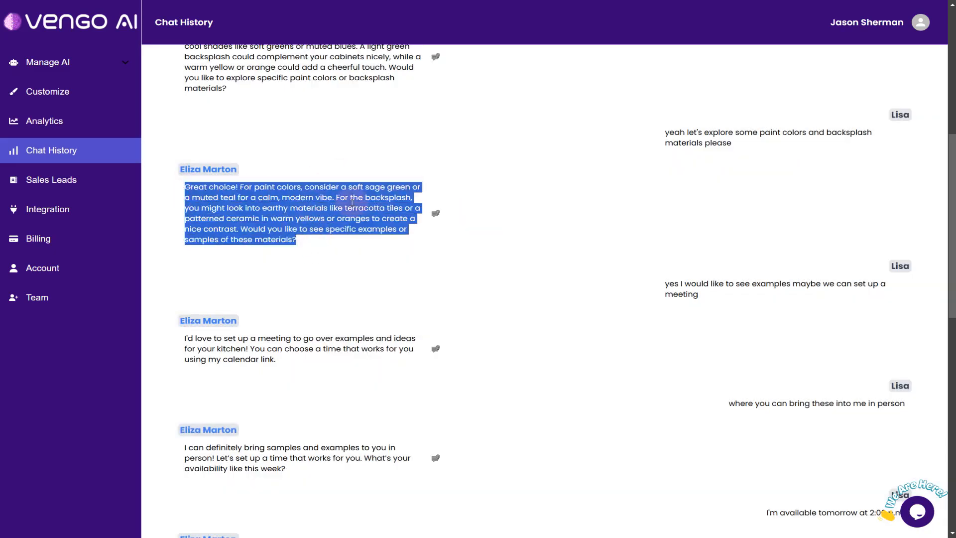
pyautogui.click(365, 244)
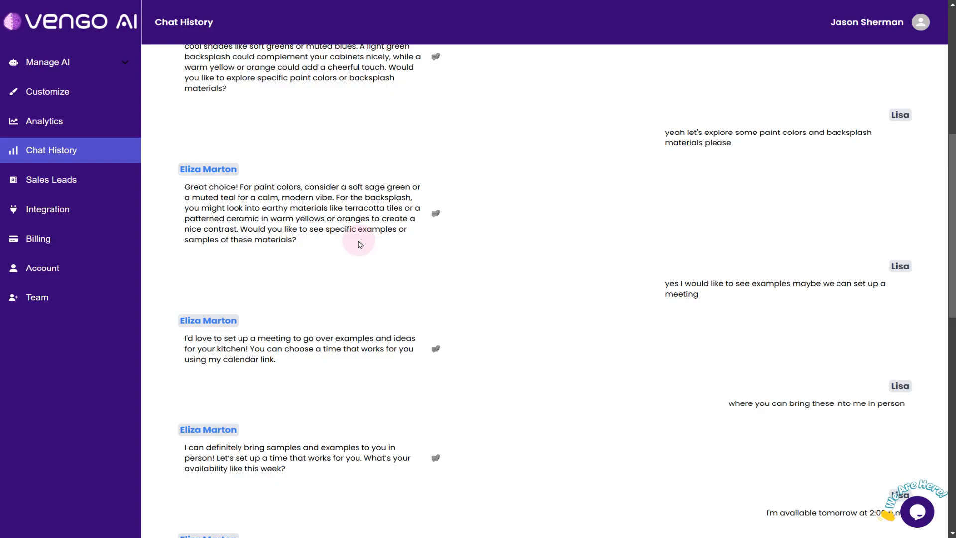
pyautogui.scroll(-12, 361, 246)
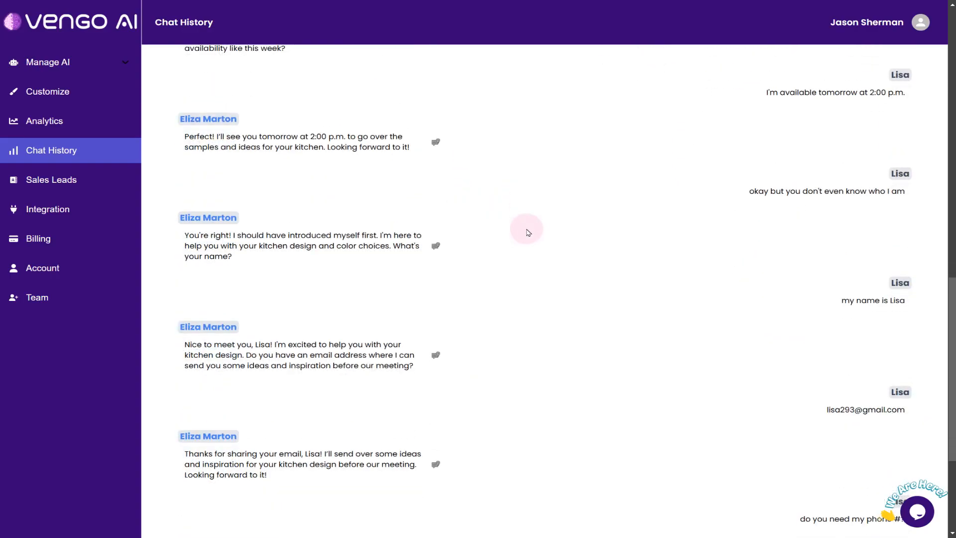
pyautogui.scroll(15, 437, 282)
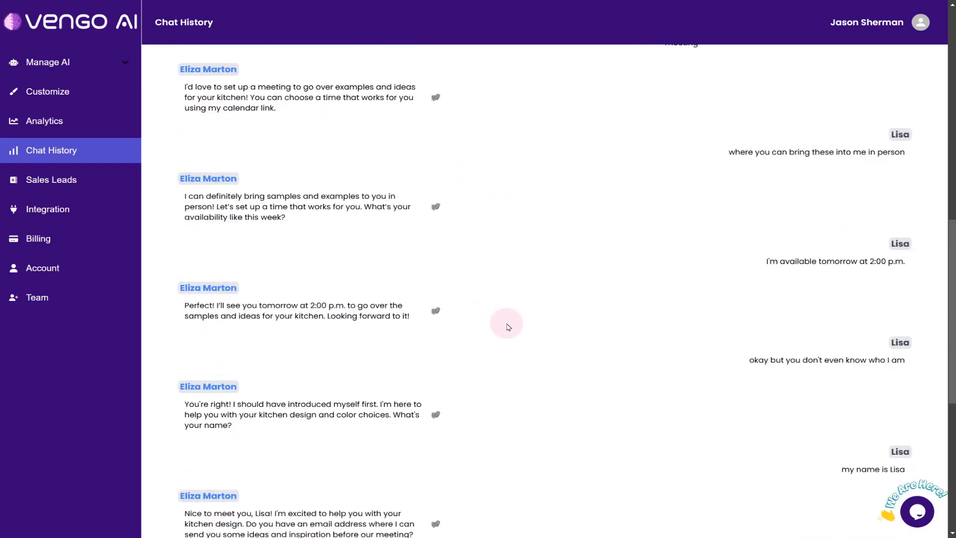
pyautogui.scroll(1, 428, 234)
# Review pages 1 and 2 of the sales leads, highlighting the contact details of leads 01 and 16
pyautogui.click(101, 189)
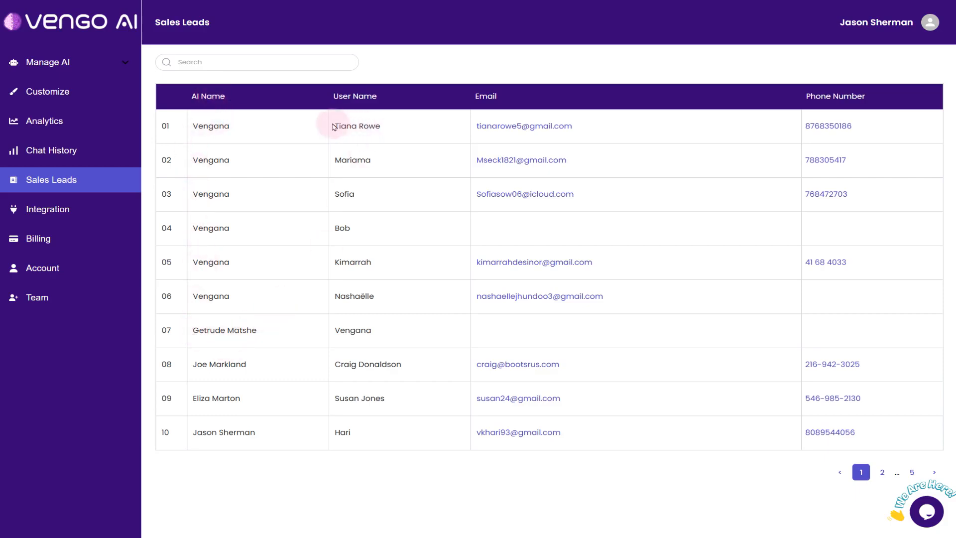
pyautogui.moveTo(330, 126); pyautogui.dragTo(415, 126)
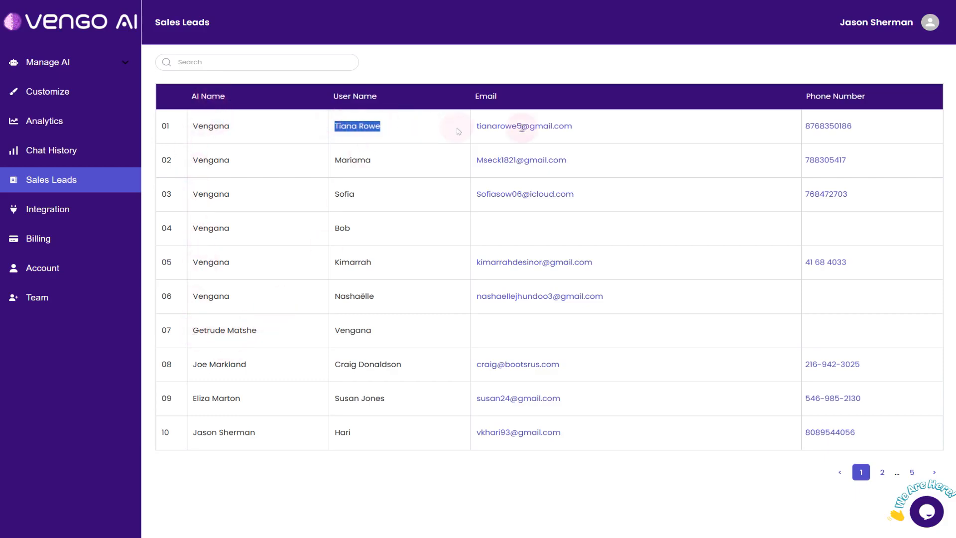
pyautogui.click(590, 132)
pyautogui.moveTo(876, 127); pyautogui.dragTo(801, 128)
pyautogui.click(689, 128)
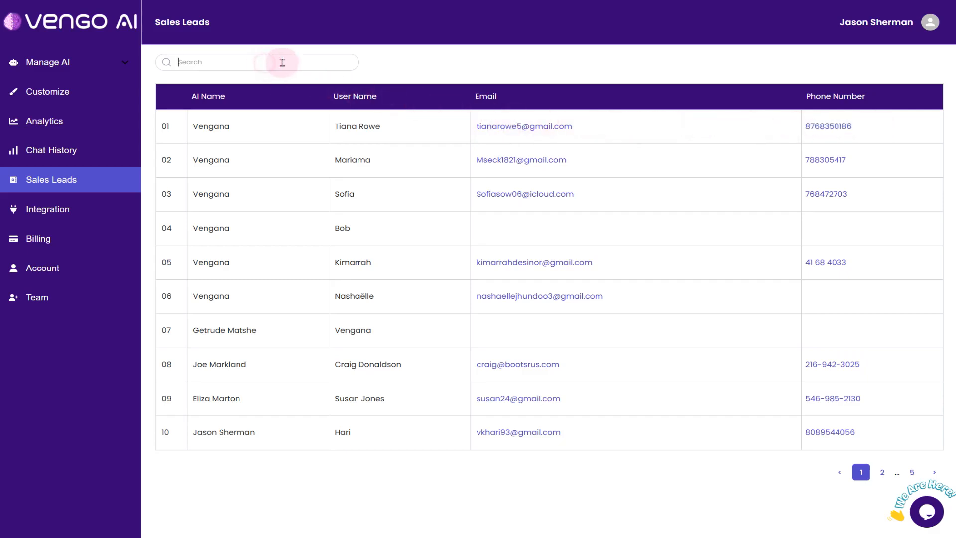
pyautogui.click(882, 472)
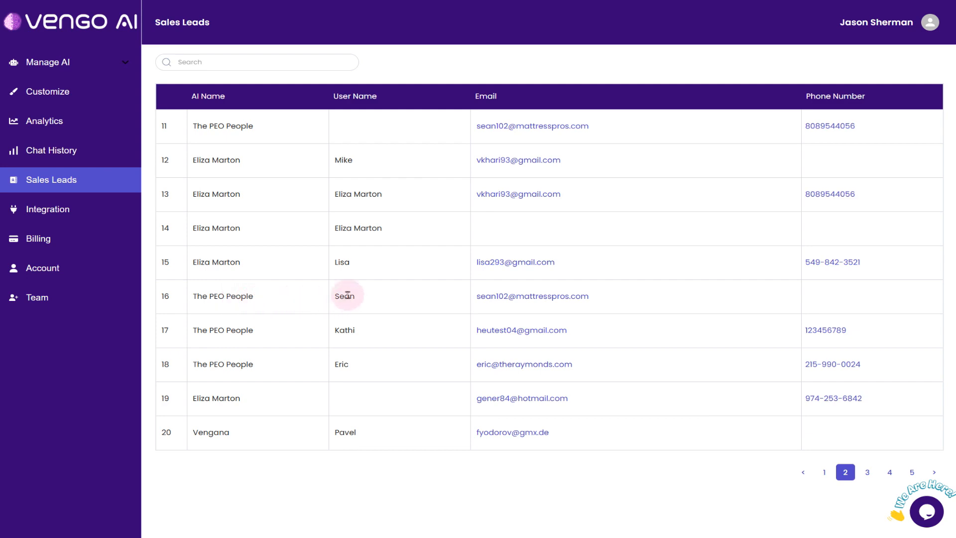
pyautogui.moveTo(316, 300); pyautogui.dragTo(707, 305)
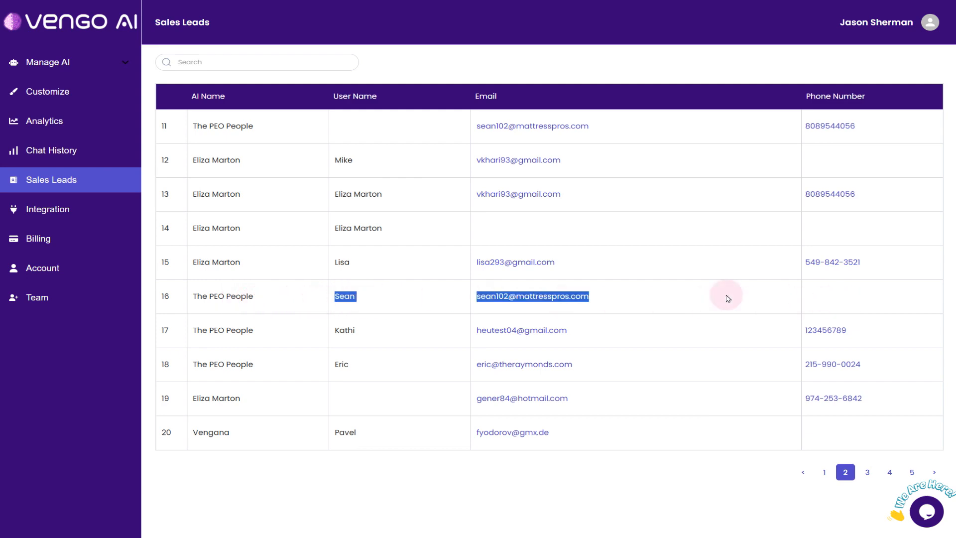
# Open the conversation summary of sales lead 03 and highlight its heading, AI name and username
pyautogui.click(722, 297)
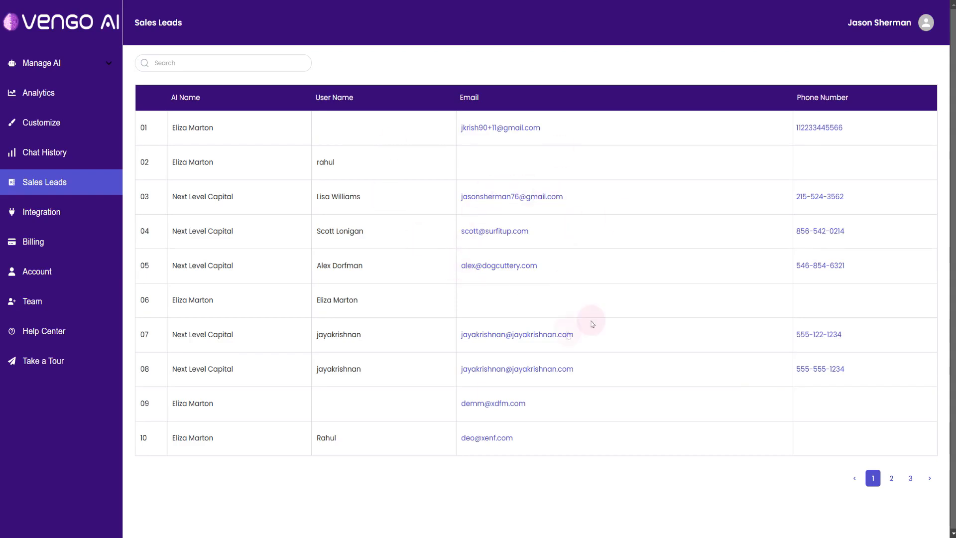
pyautogui.click(489, 199)
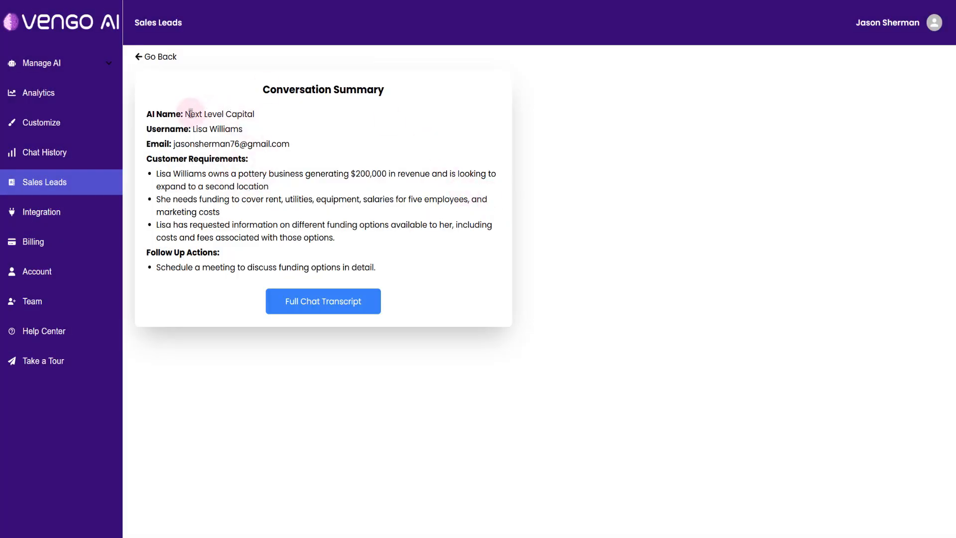
pyautogui.moveTo(257, 90); pyautogui.dragTo(422, 95)
pyautogui.click(423, 95)
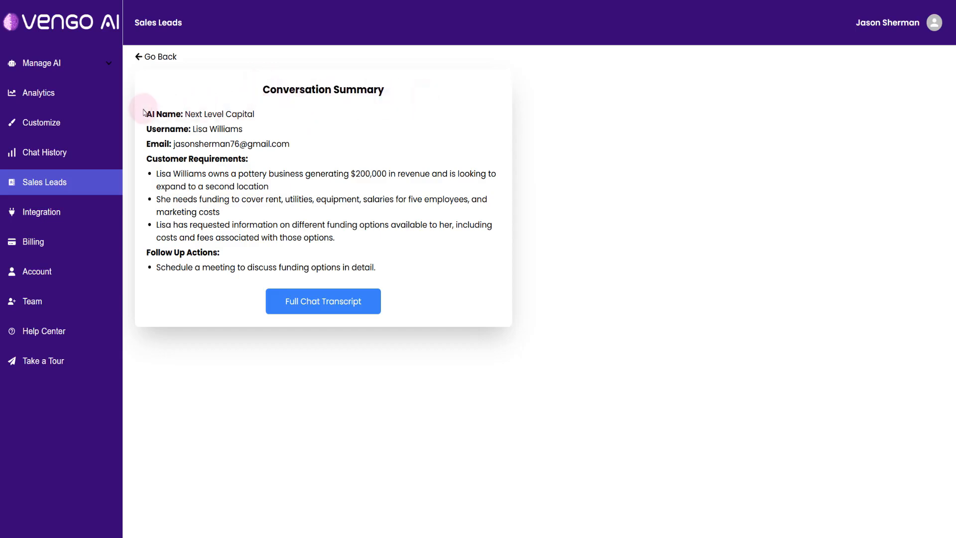
pyautogui.moveTo(148, 112); pyautogui.dragTo(276, 118)
pyautogui.click(274, 119)
pyautogui.moveTo(148, 128); pyautogui.dragTo(271, 129)
pyautogui.click(272, 130)
# Review the summary's e-mail and customer requirements, and highlight the follow-up actions
pyautogui.moveTo(148, 144); pyautogui.dragTo(374, 247)
pyautogui.click(302, 154)
pyautogui.click(277, 180)
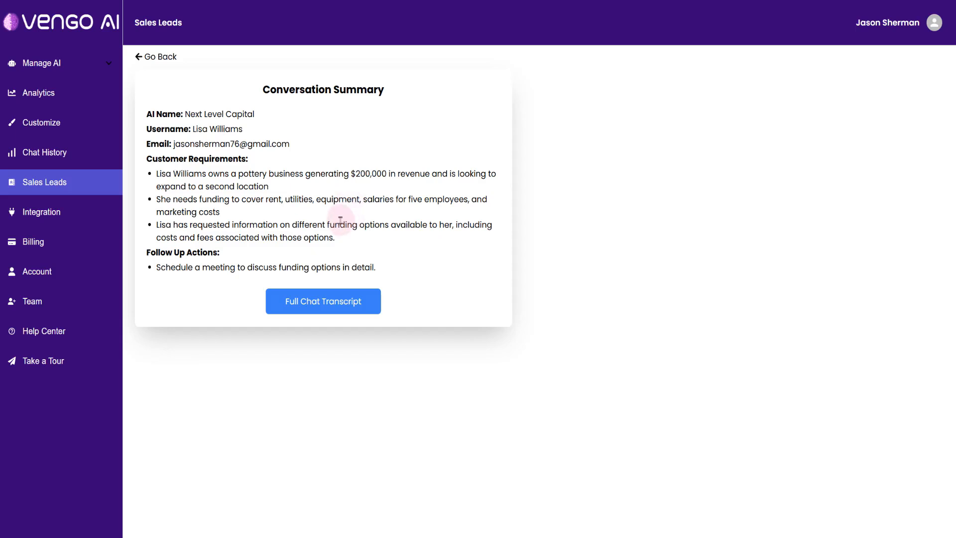
pyautogui.moveTo(142, 253); pyautogui.dragTo(242, 258)
pyautogui.click(175, 264)
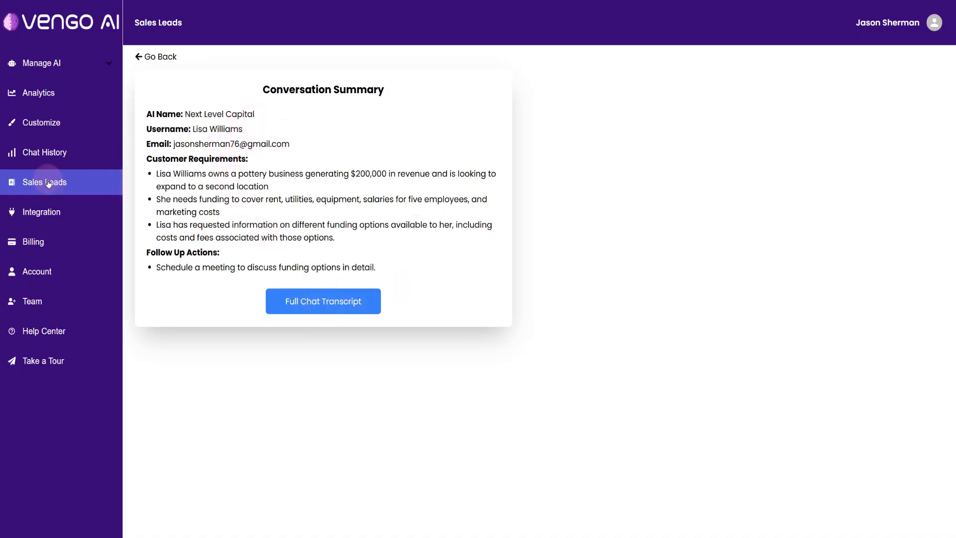
# Return to the sales leads list and open the conversation summary of lead 05
pyautogui.click(152, 57)
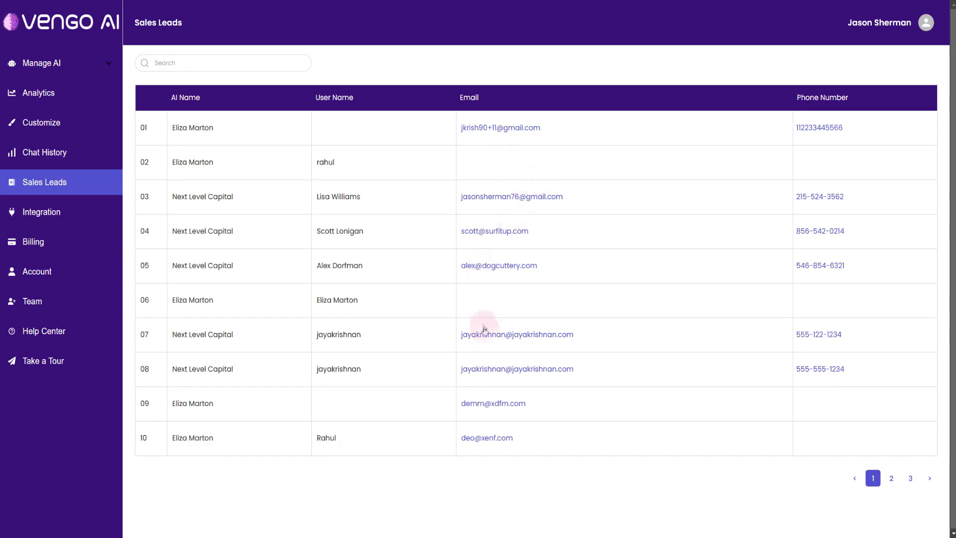
pyautogui.click(483, 265)
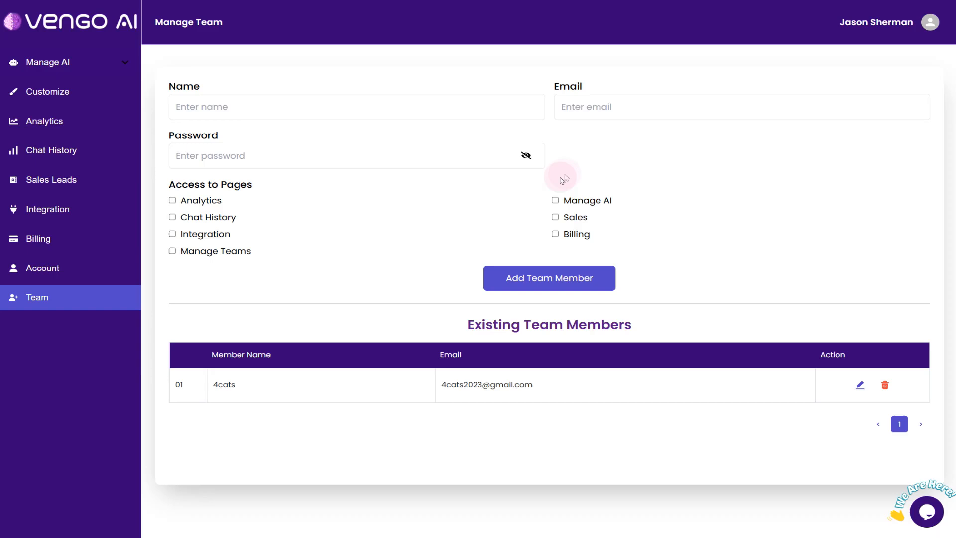
# Enter the new team member's name, e-mail and password in the team form, and reveal the password
pyautogui.click(271, 102)
pyautogui.write('John Smith')
pyautogui.press('Tab')
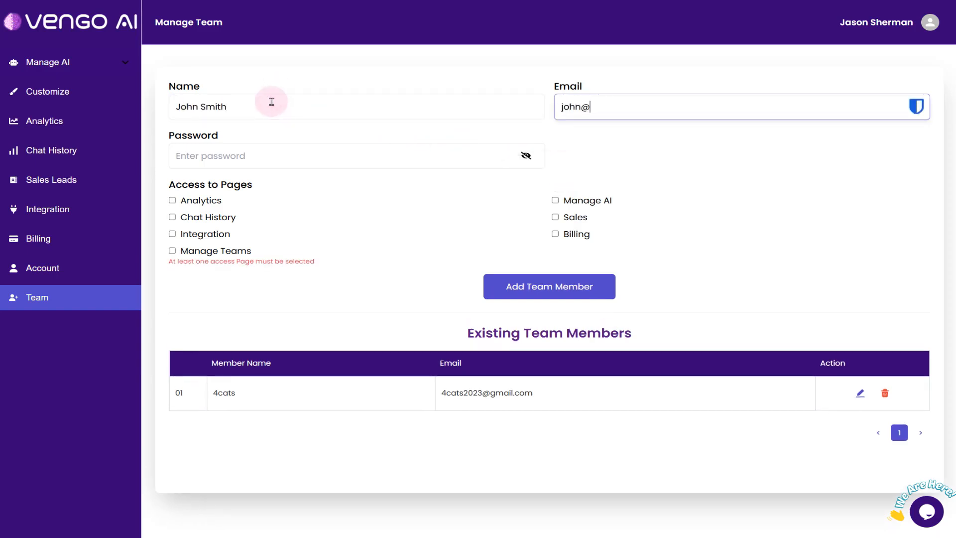
pyautogui.press('Tab')
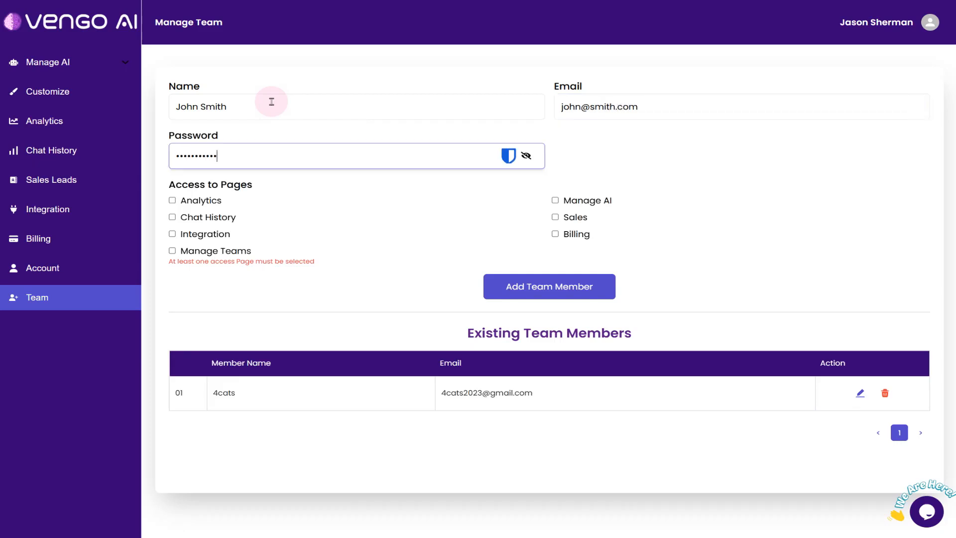
pyautogui.click(526, 155)
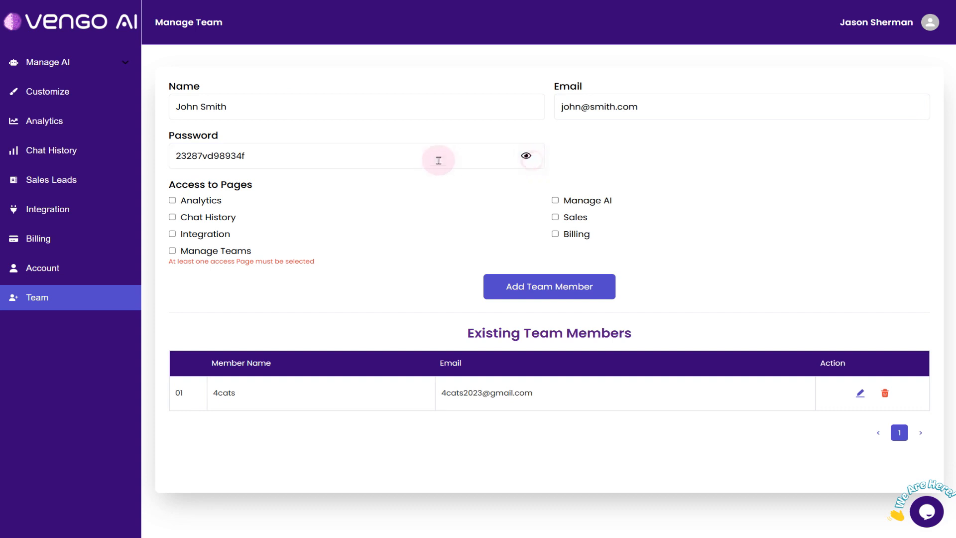
# Copy the new team member's password into a Notepad note, and minimize the note
pyautogui.moveTo(283, 157); pyautogui.dragTo(129, 152)
pyautogui.hotkey('ctrl', 'c')
pyautogui.click(188, 530)
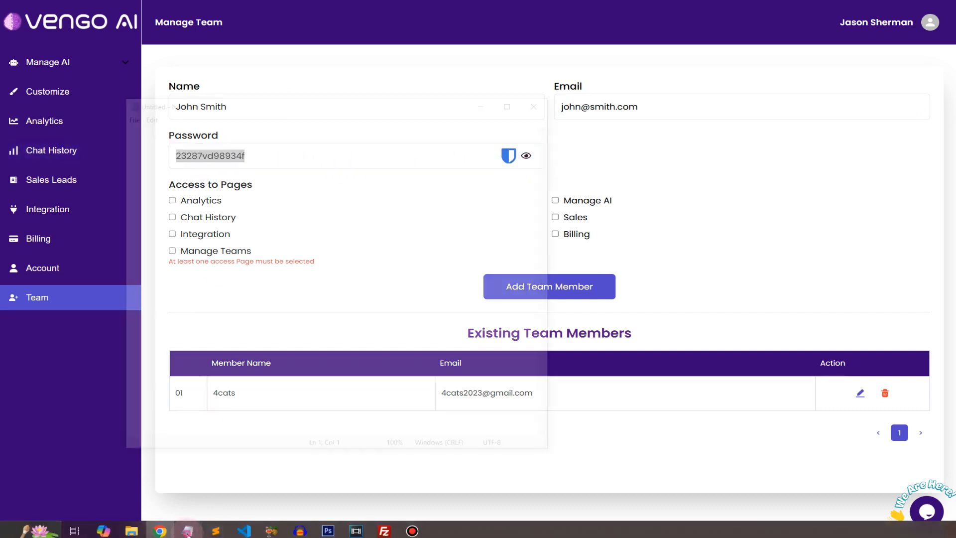
pyautogui.hotkey('ctrl', 'v')
pyautogui.click(480, 107)
pyautogui.click(674, 205)
# Add the team member with access to Analytics and Chat History, and highlight the new entry in the existing members list
pyautogui.click(172, 200)
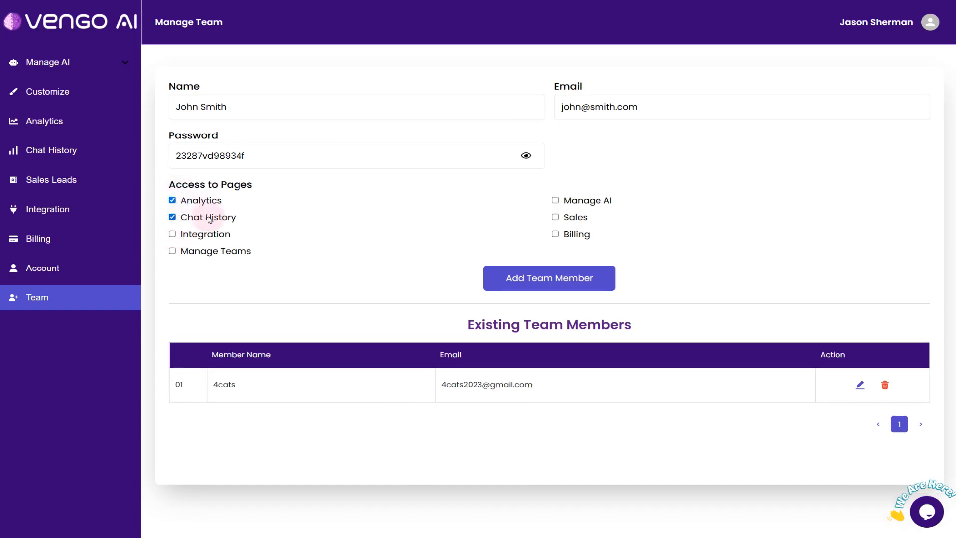
pyautogui.click(513, 280)
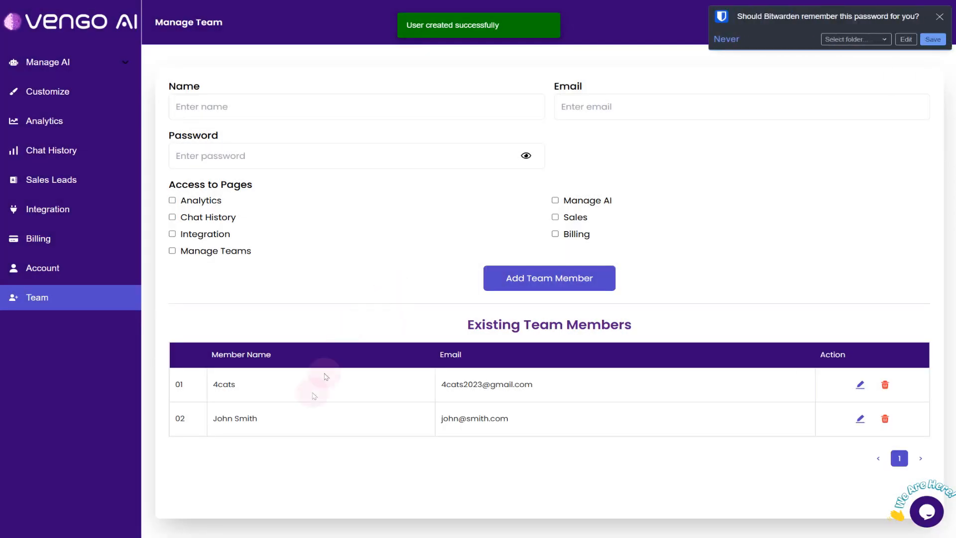
pyautogui.moveTo(169, 421); pyautogui.dragTo(591, 434)
pyautogui.click(587, 432)
pyautogui.moveTo(197, 414); pyautogui.dragTo(517, 423)
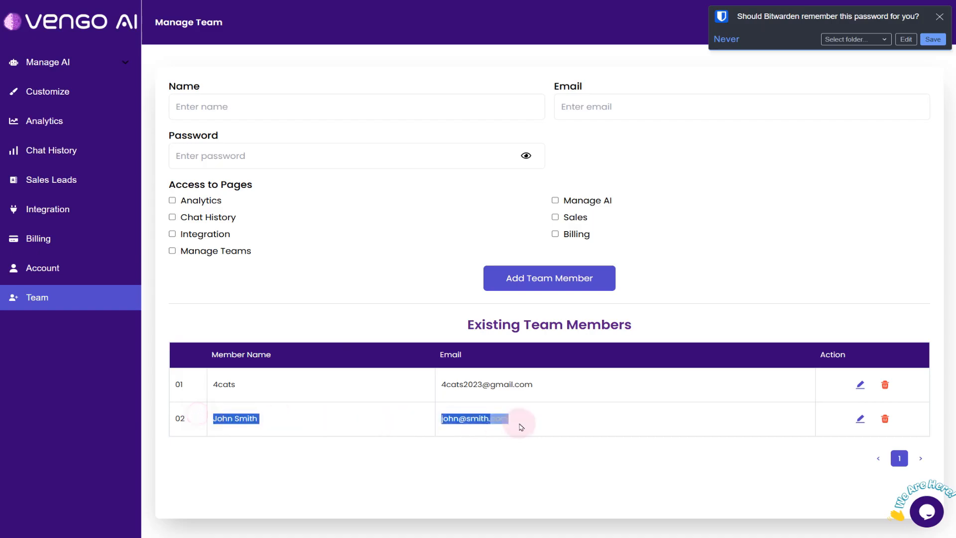
pyautogui.click(473, 422)
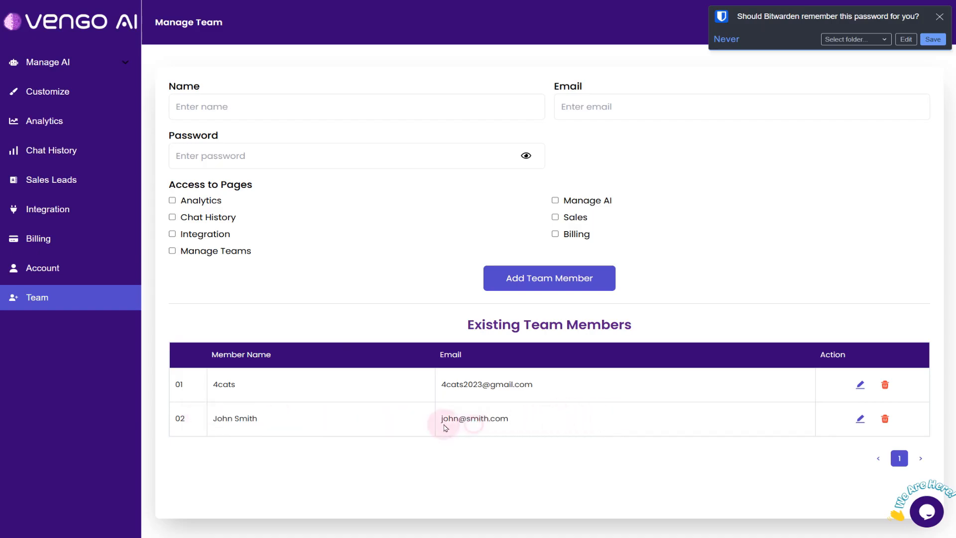
# Dismiss the Bitwarden prompt, and try to update team member 02 with added access to Integration, Manage AI and Sales
pyautogui.click(860, 418)
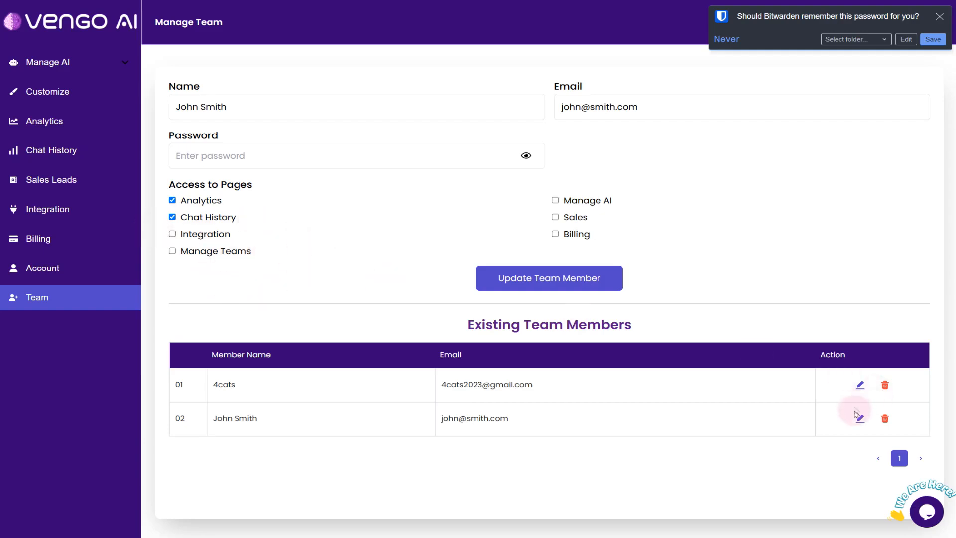
pyautogui.click(925, 39)
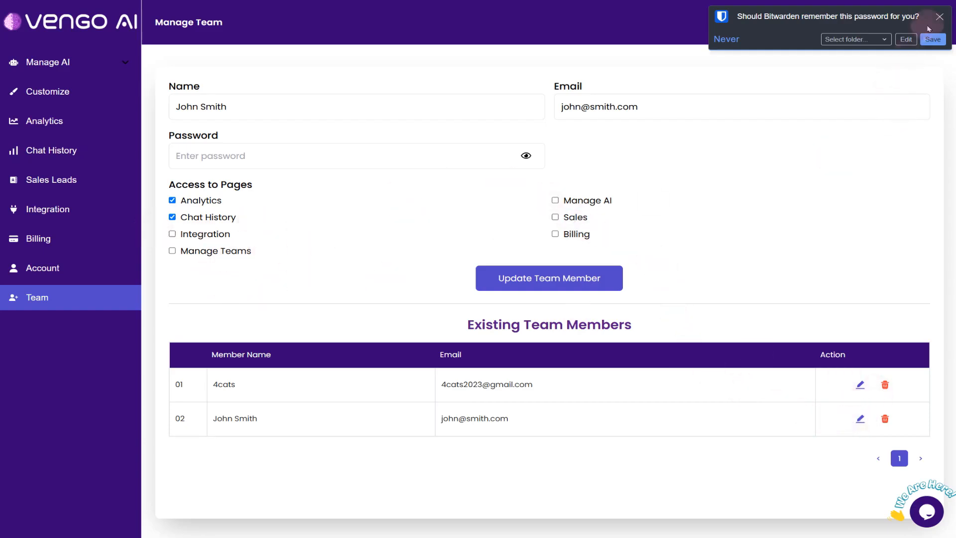
pyautogui.click(939, 16)
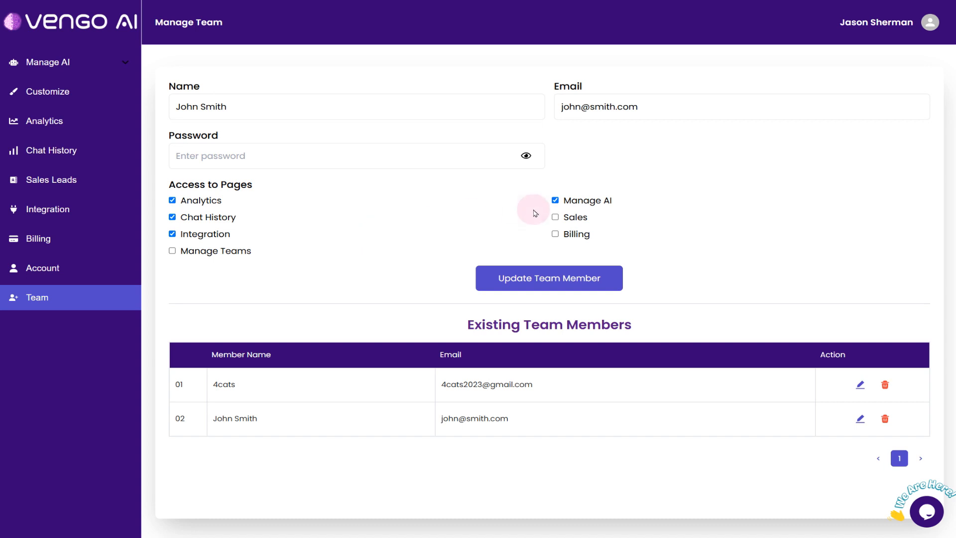
pyautogui.click(556, 217)
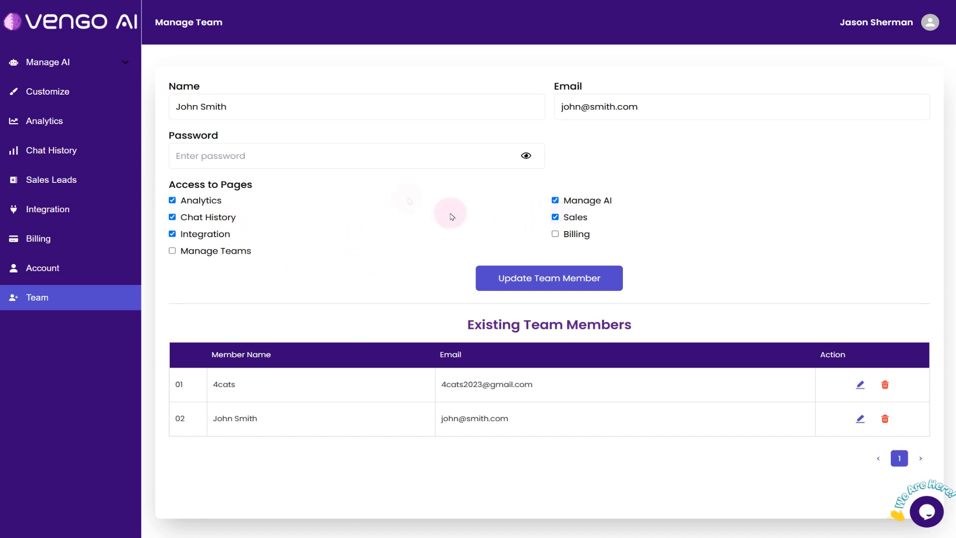
pyautogui.click(524, 281)
# Paste the password saved in the note into the member's Password field, and update the team member
pyautogui.moveTo(170, 173); pyautogui.dragTo(274, 178)
pyautogui.click(275, 179)
pyautogui.hotkey('alt', 'Tab')
pyautogui.hotkey('ctrl', 'a')
pyautogui.hotkey('ctrl', 'c')
pyautogui.click(493, 106)
pyautogui.click(292, 156)
pyautogui.hotkey('ctrl', 'v')
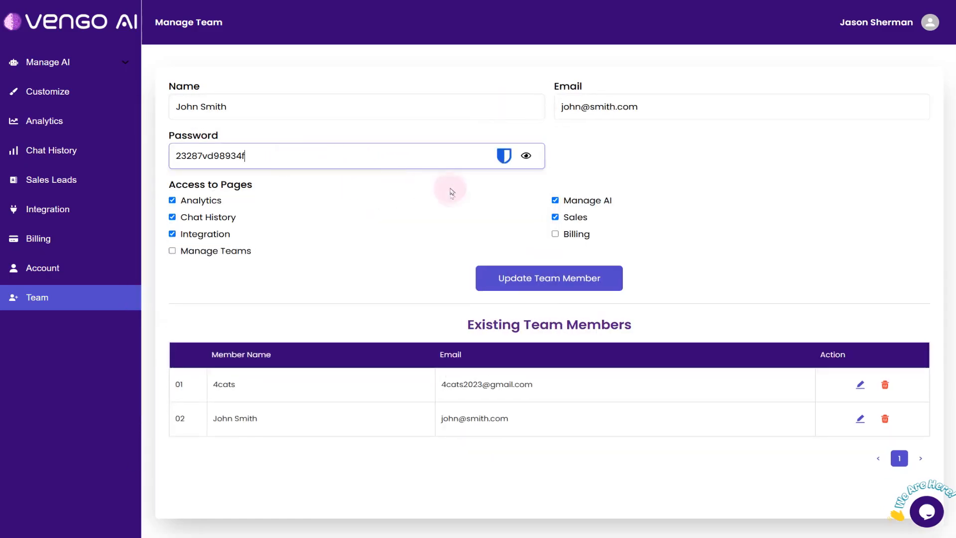
pyautogui.click(560, 280)
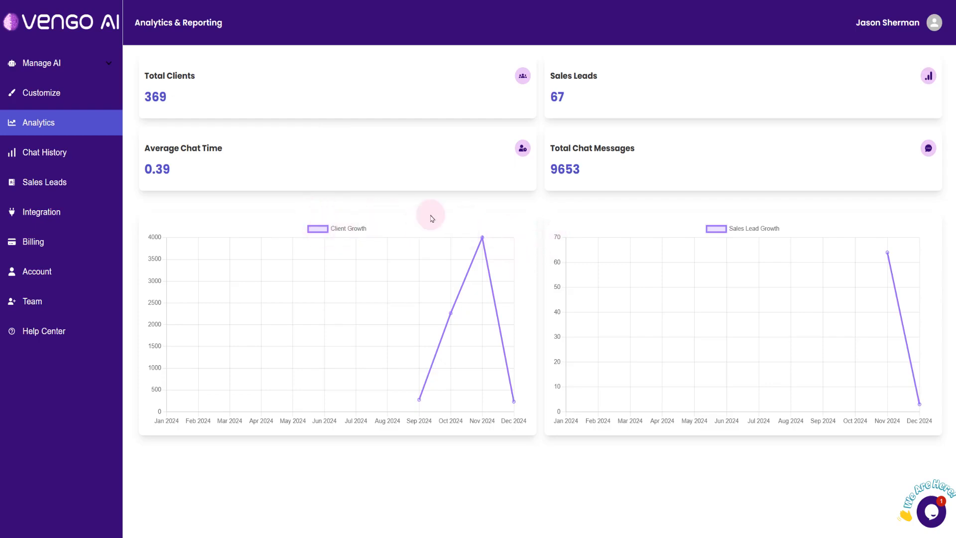
# Open the support chat on the Analytics page to view its greeting and suggested questions, and close it
pyautogui.click(931, 512)
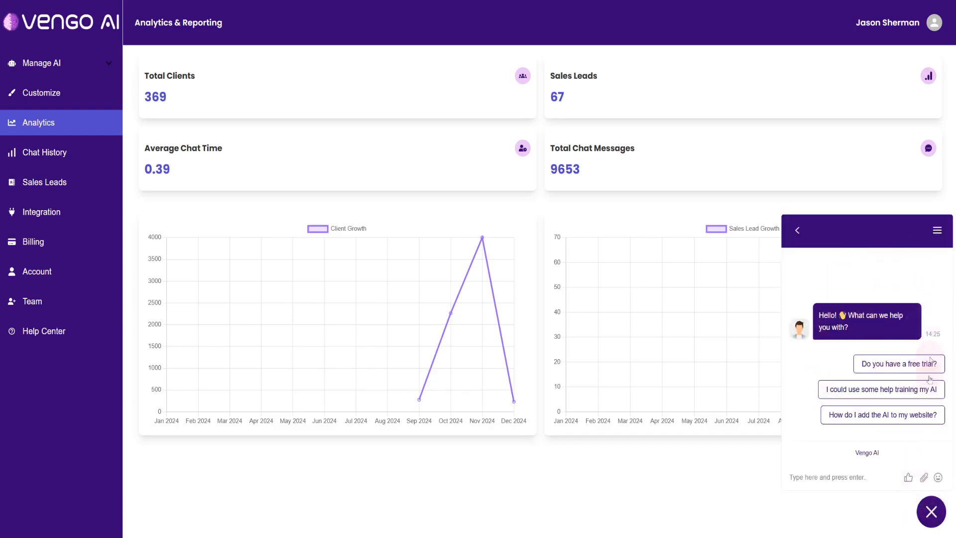
pyautogui.click(931, 513)
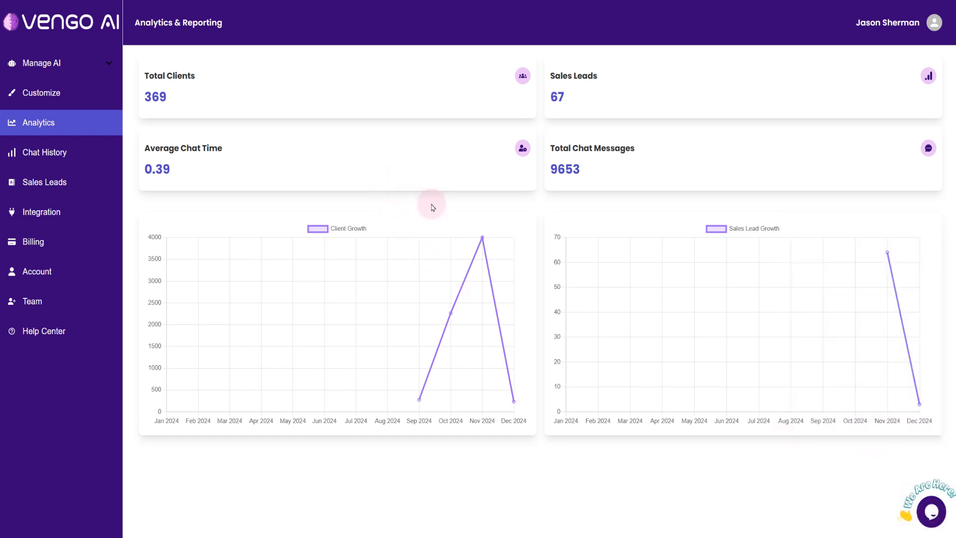